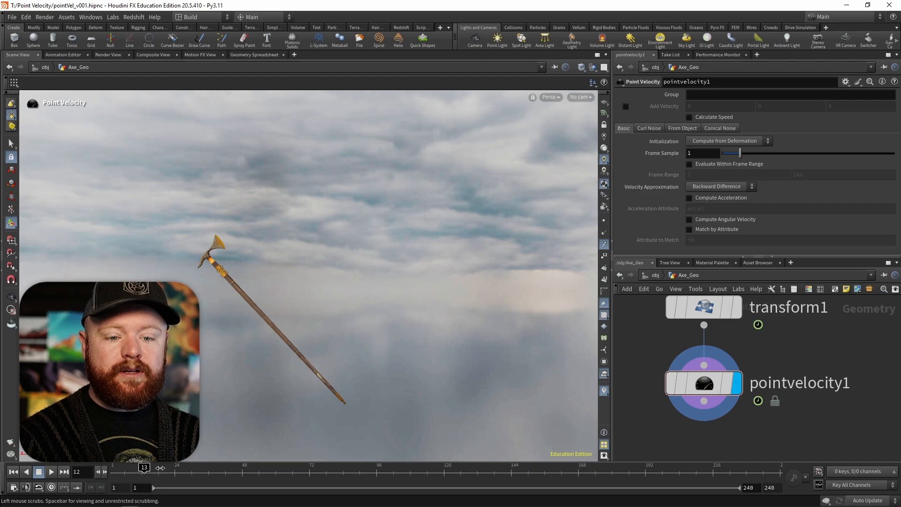
- Scrub the axe animation to frame 37 and inspect pointvelocity1's attributes in its node info and the geometry spreadsheet
drag(192, 469, 209, 468)
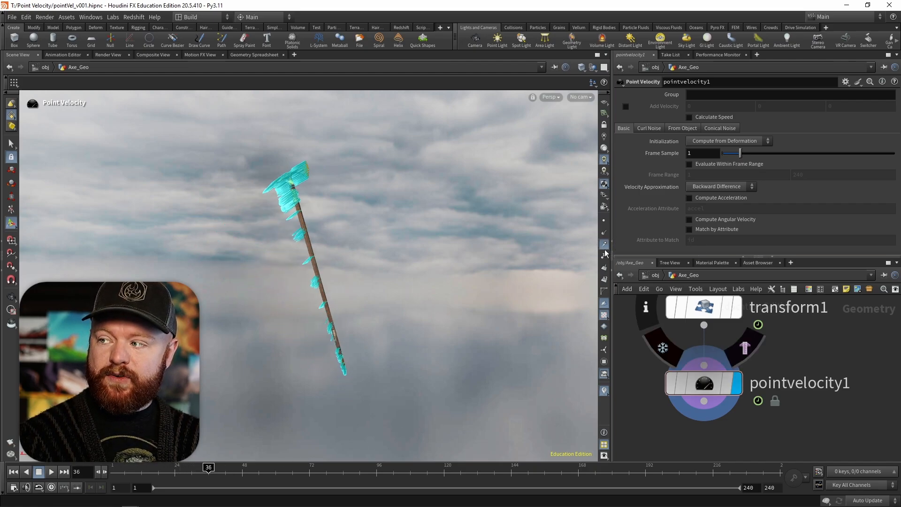
mouse_move(209, 468)
mouse_down()
mouse_move(274, 469)
mouse_move(202, 469)
mouse_move(231, 469)
mouse_move(211, 470)
mouse_up()
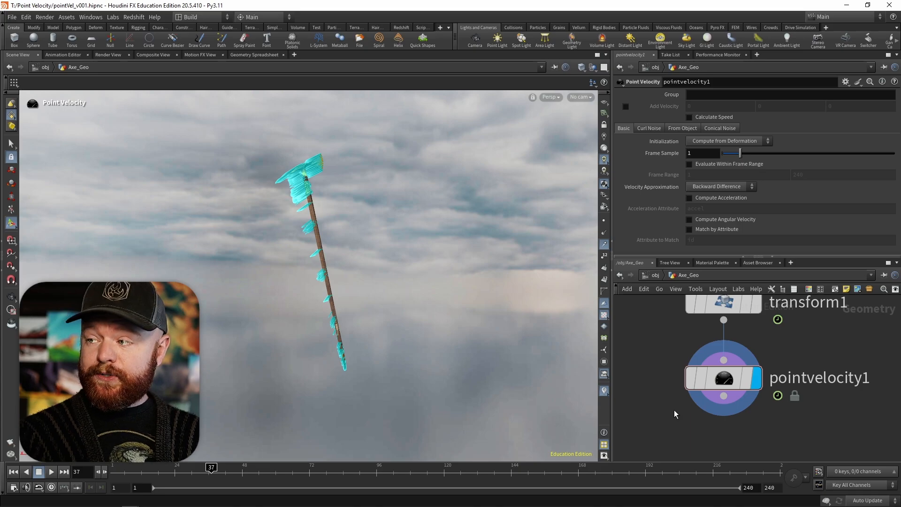
mouse_move(729, 379)
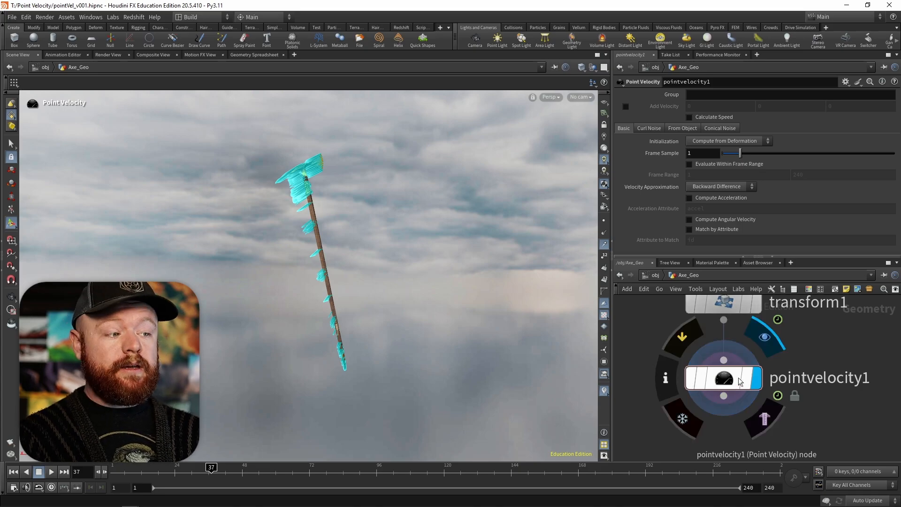
middle_click(722, 379)
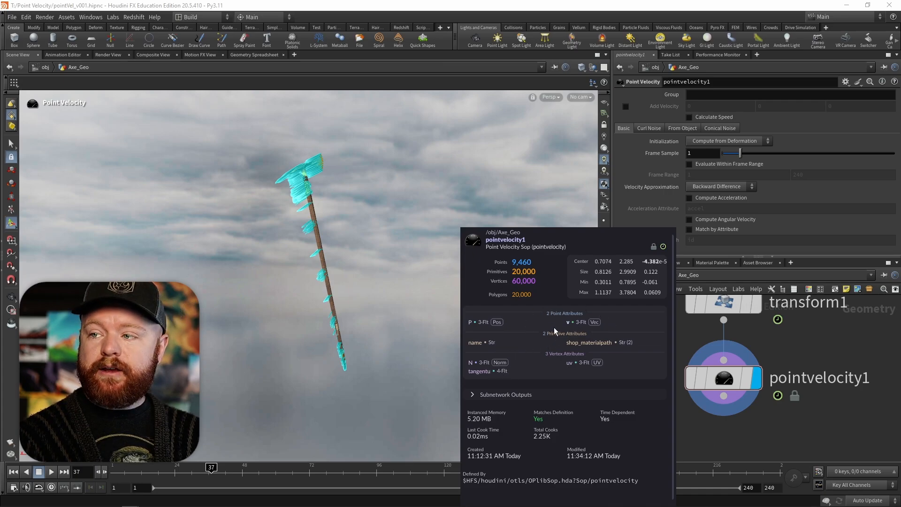
middle_drag(615, 322, 614, 321)
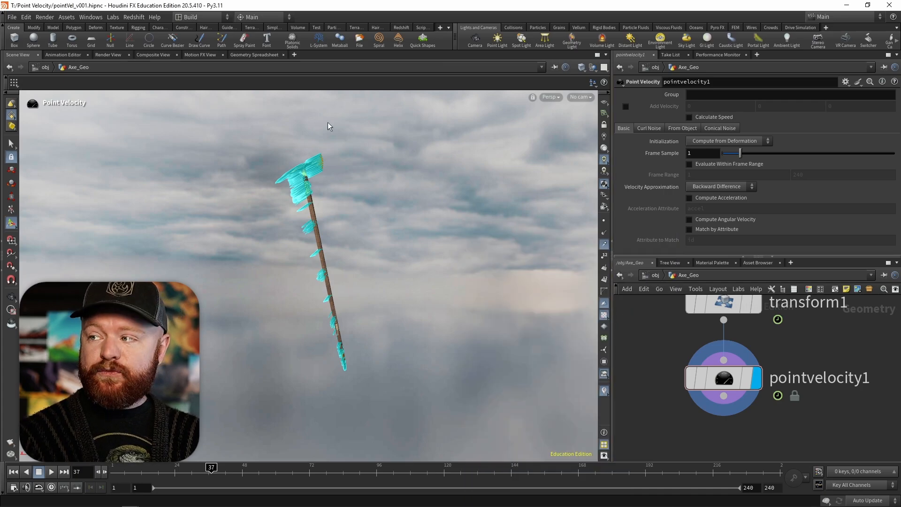
click(252, 55)
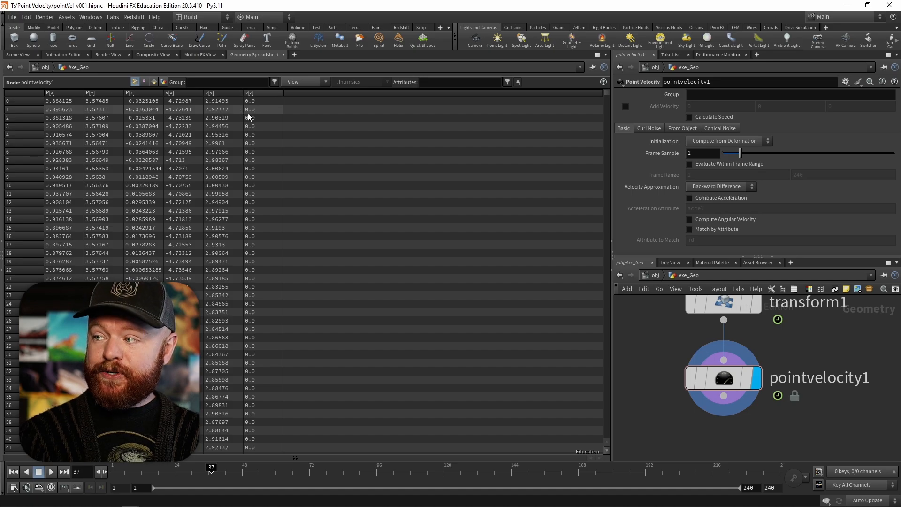
click(19, 55)
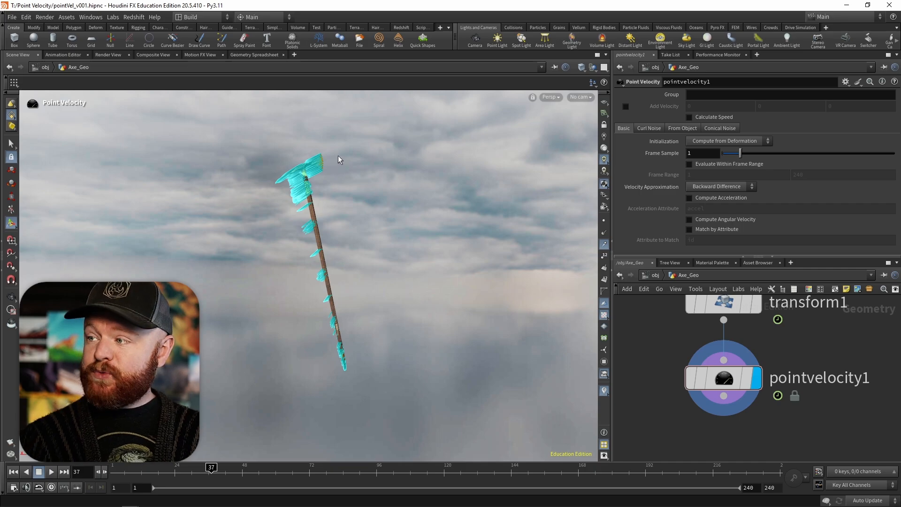
- Try adding curl noise to pointvelocity1 with a scale of 5.51 and a swirl size of 0.93
click(697, 375)
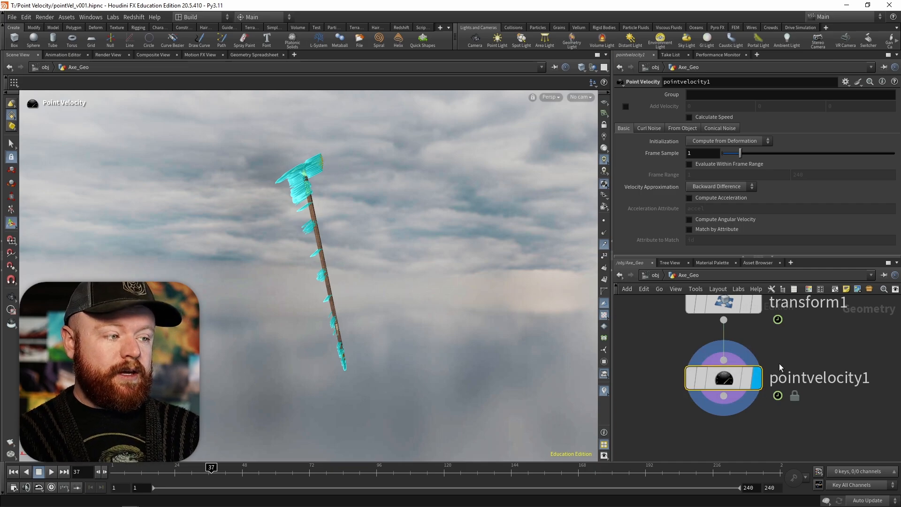
middle_drag(796, 345, 790, 350)
middle_drag(642, 355, 671, 360)
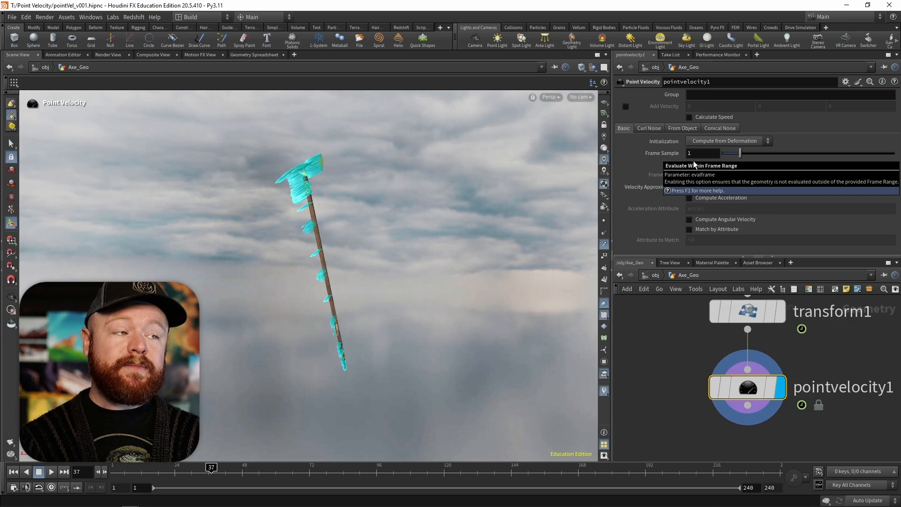
click(654, 127)
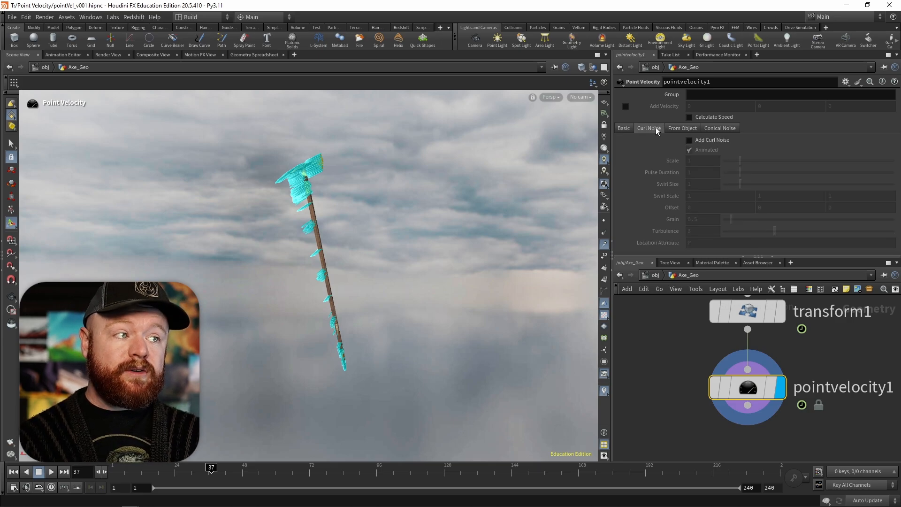
click(721, 140)
drag(740, 162, 816, 161)
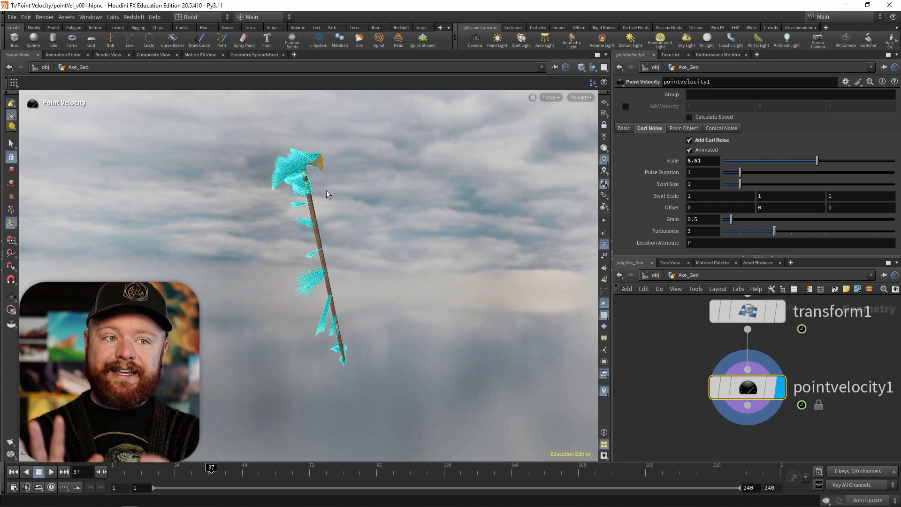
mouse_move(740, 184)
mouse_down()
mouse_move(731, 185)
mouse_move(763, 185)
mouse_move(738, 184)
mouse_up()
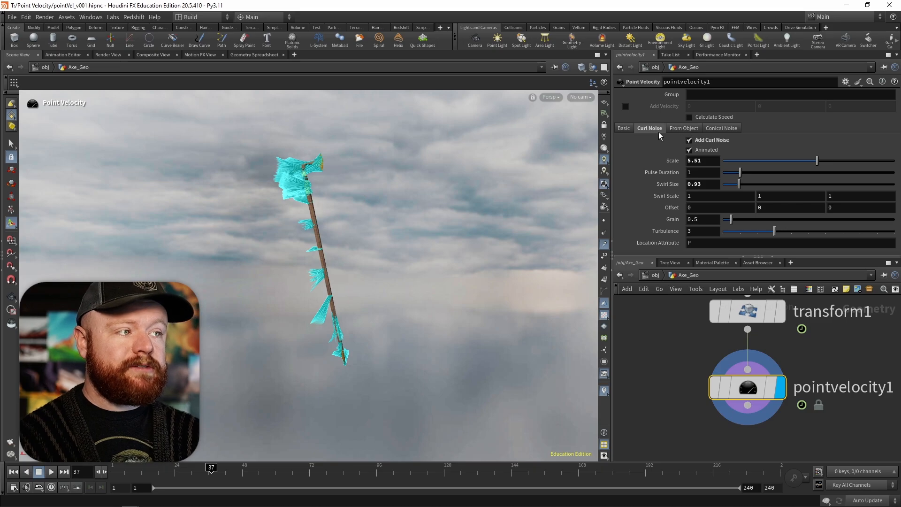
click(701, 139)
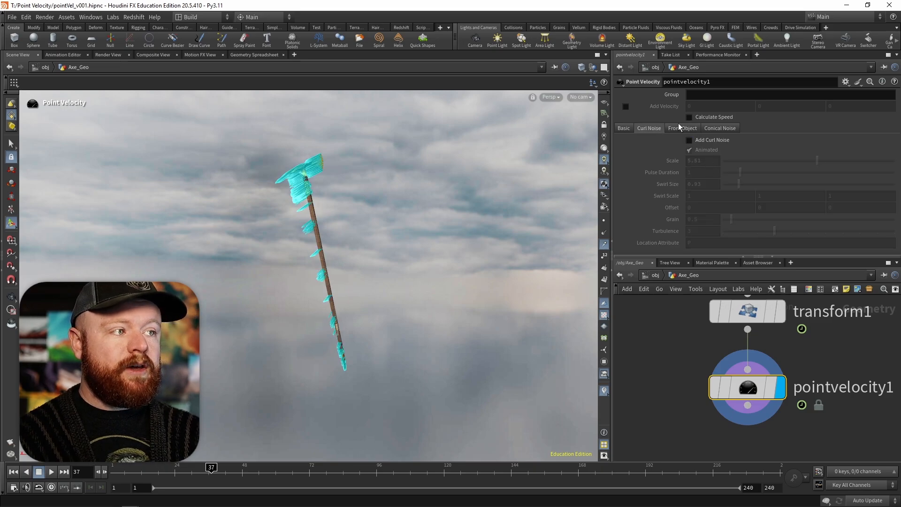
- Enable conical noise on pointvelocity1 in Add mode with a scale of 7.64 and a cone angle of 60.7
click(723, 130)
click(713, 140)
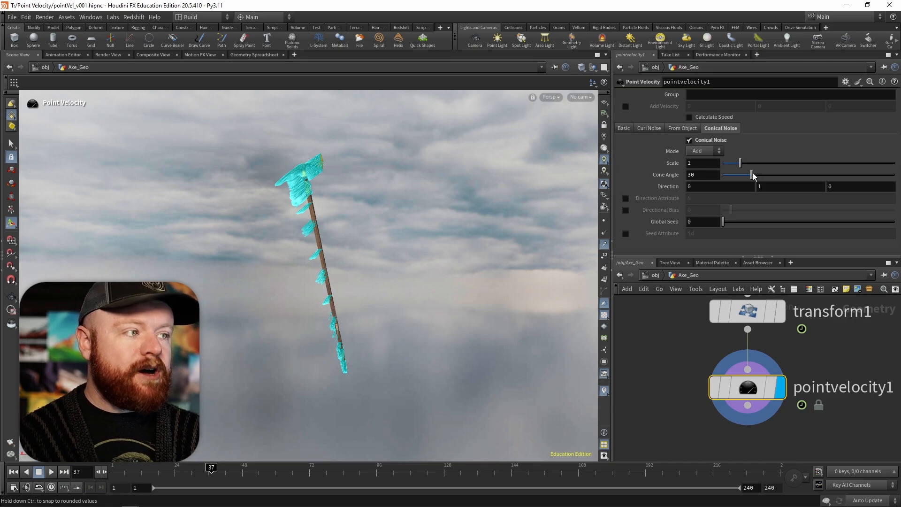
drag(751, 174, 844, 162)
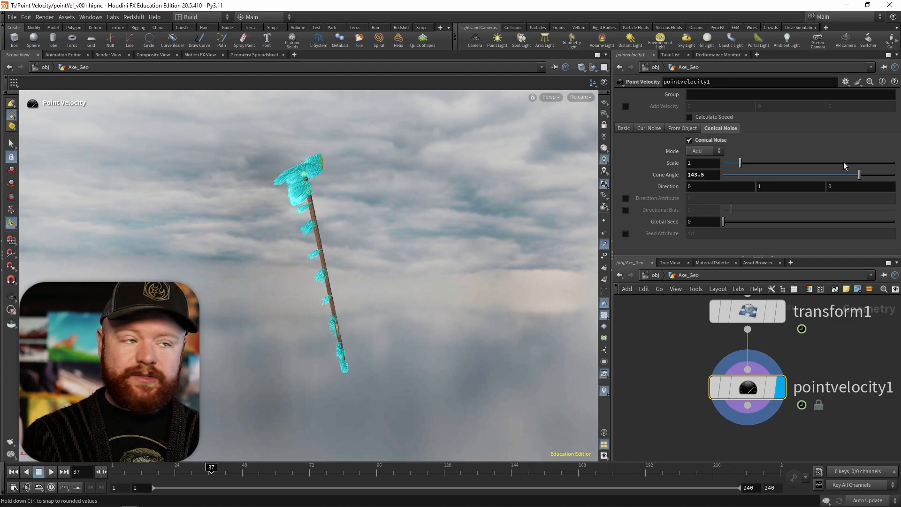
drag(862, 174, 896, 175)
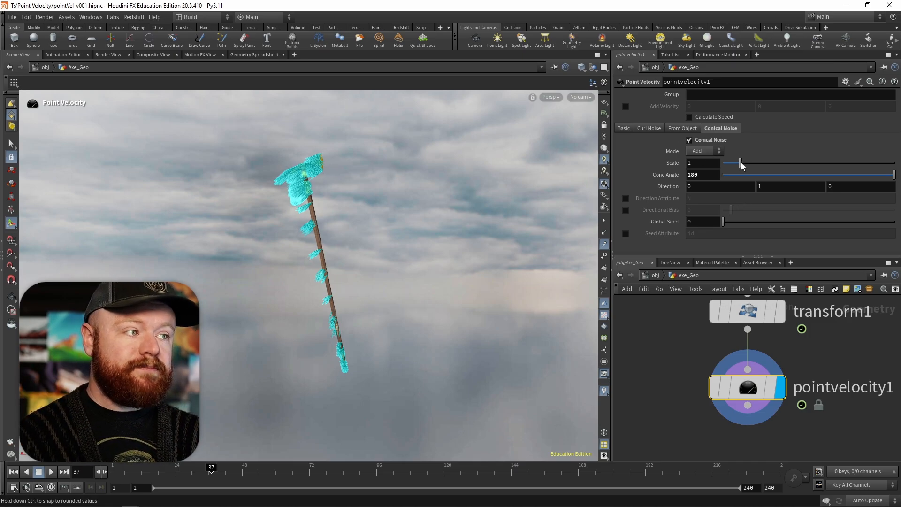
drag(741, 162, 853, 160)
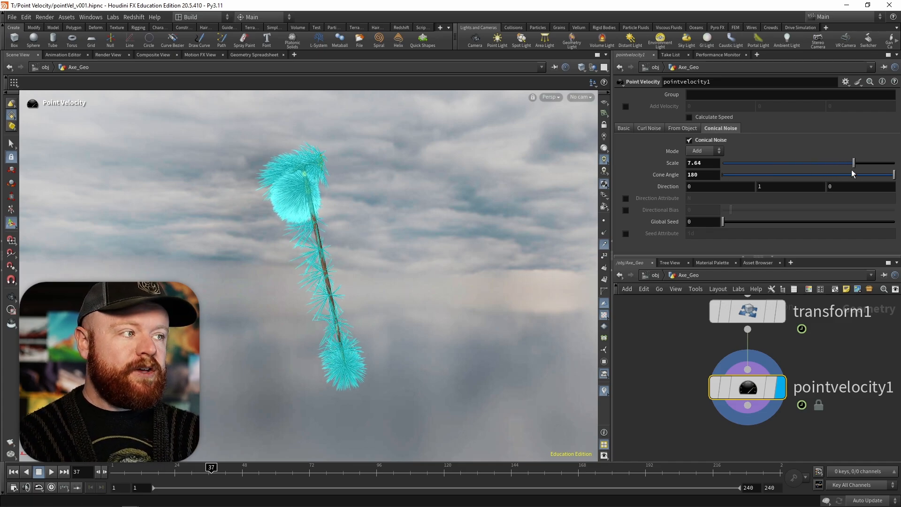
mouse_move(832, 175)
mouse_down()
mouse_move(717, 178)
mouse_move(813, 172)
mouse_move(730, 174)
mouse_move(780, 172)
mouse_up()
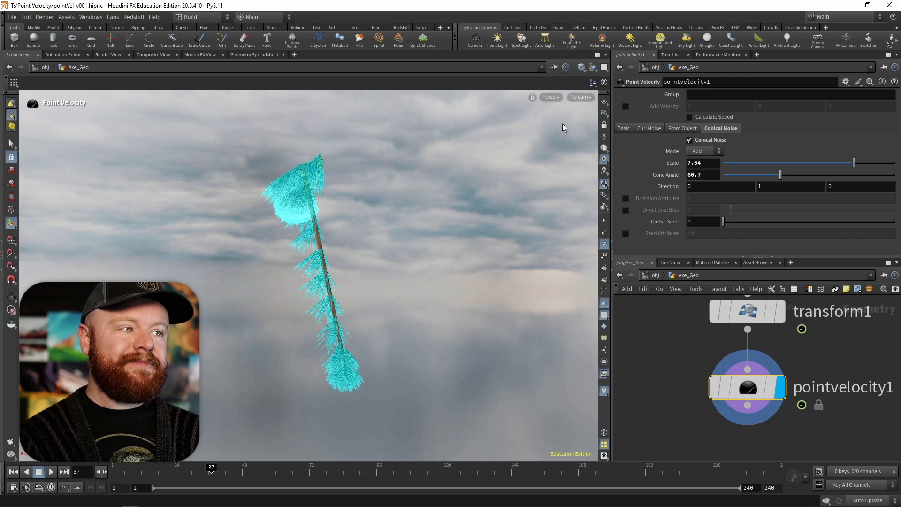
- Review pointvelocity1's curl noise, conical noise and object motion settings
click(651, 128)
click(716, 127)
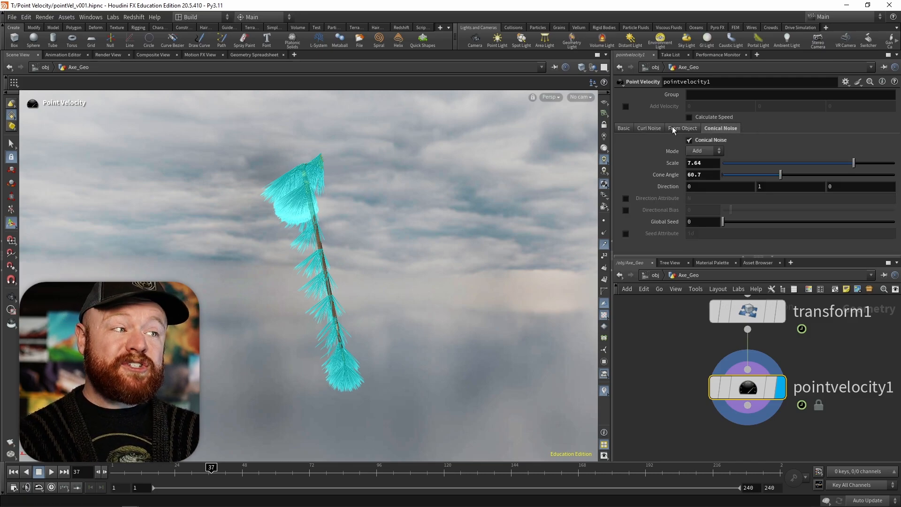
click(650, 128)
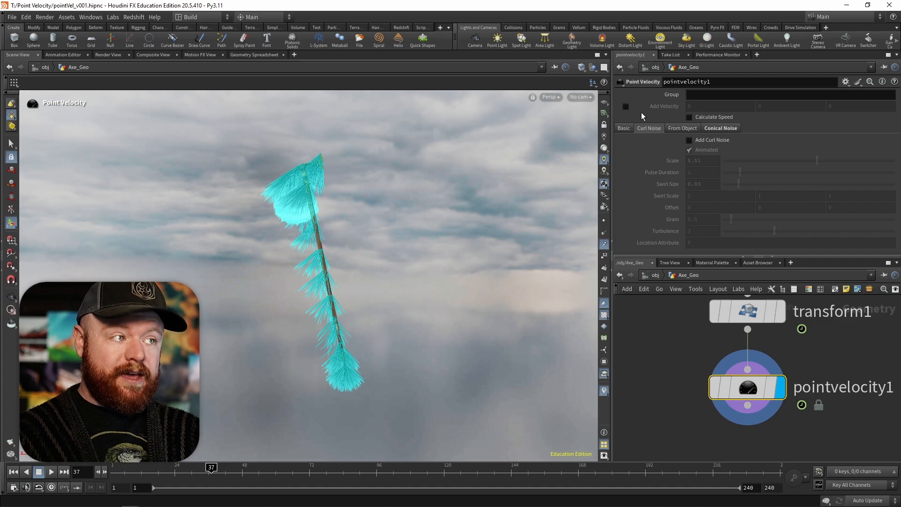
click(685, 128)
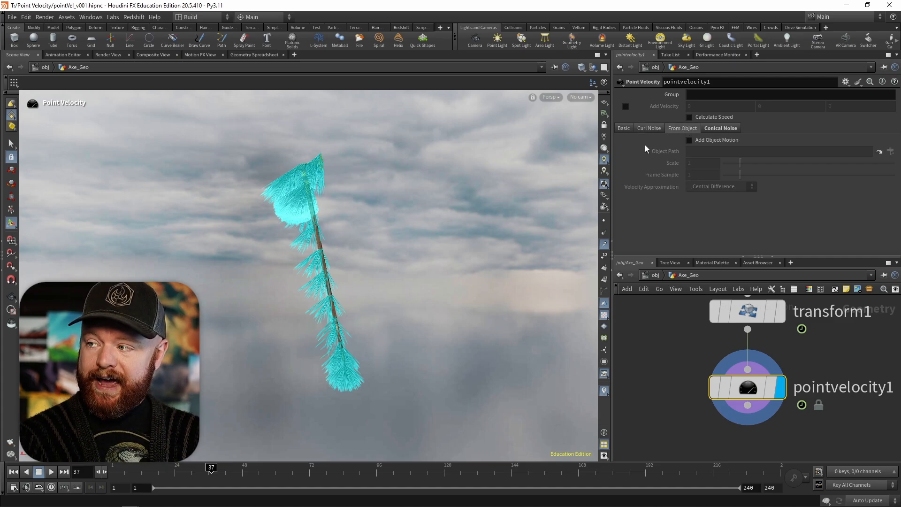
scroll(708, 356, down, 2)
scroll(679, 337, up, 2)
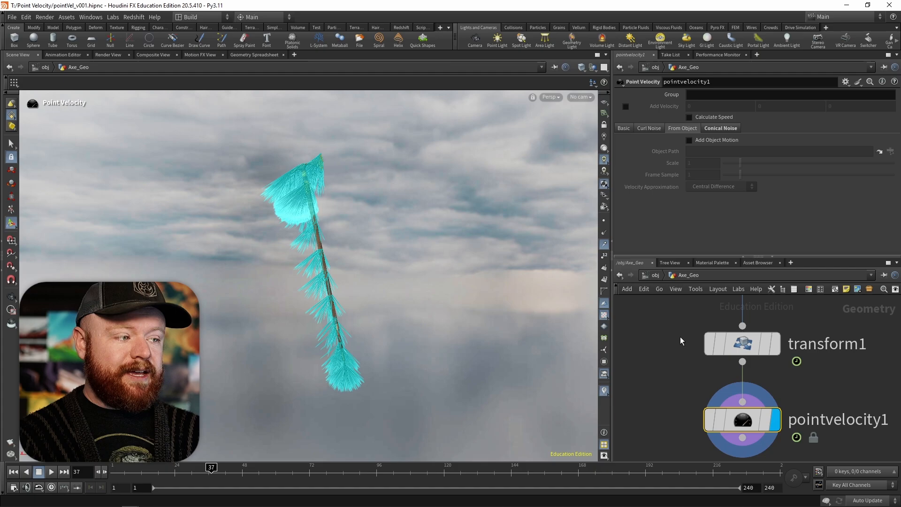
- Compare the keyframed transform1 node inside Axe_Geo with the object-level transform of Axe_Geo, and return to pointvelocity1's object motion settings
click(748, 340)
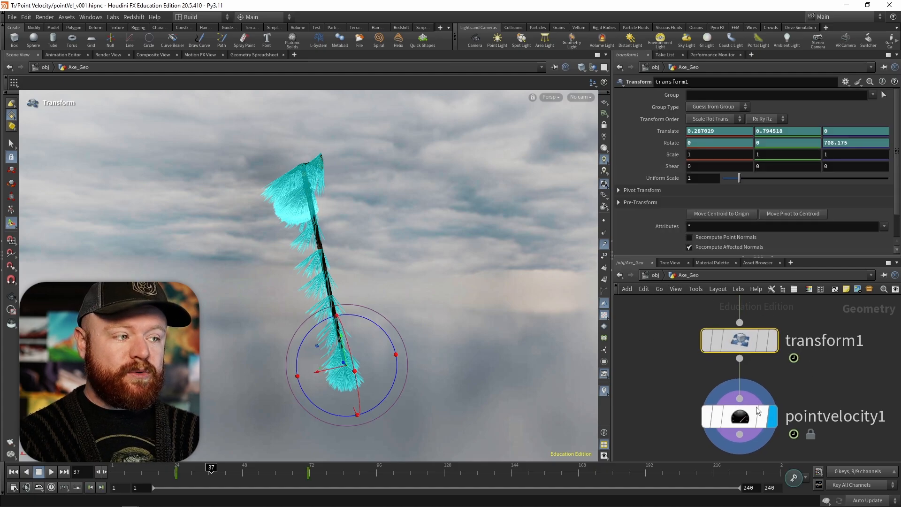
click(655, 275)
scroll(714, 359, up, 3)
middle_drag(760, 361, 653, 365)
drag(660, 384, 816, 328)
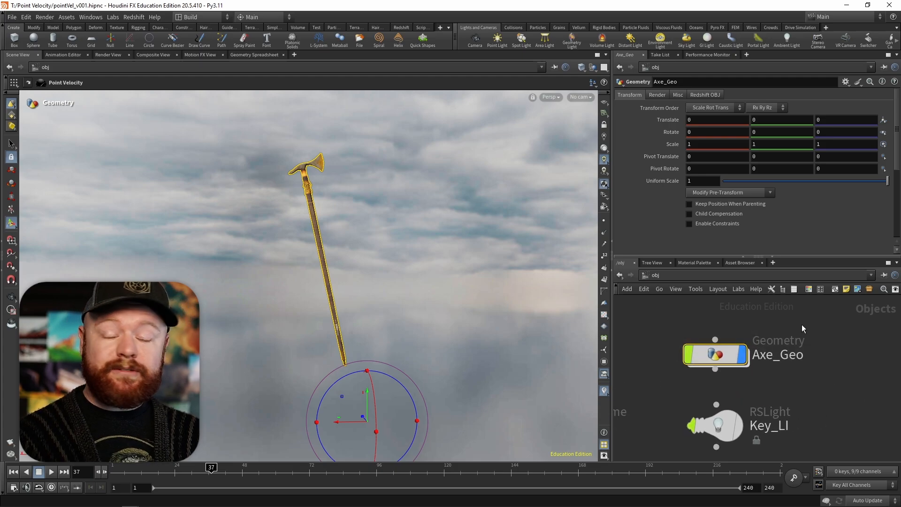
double_click(715, 354)
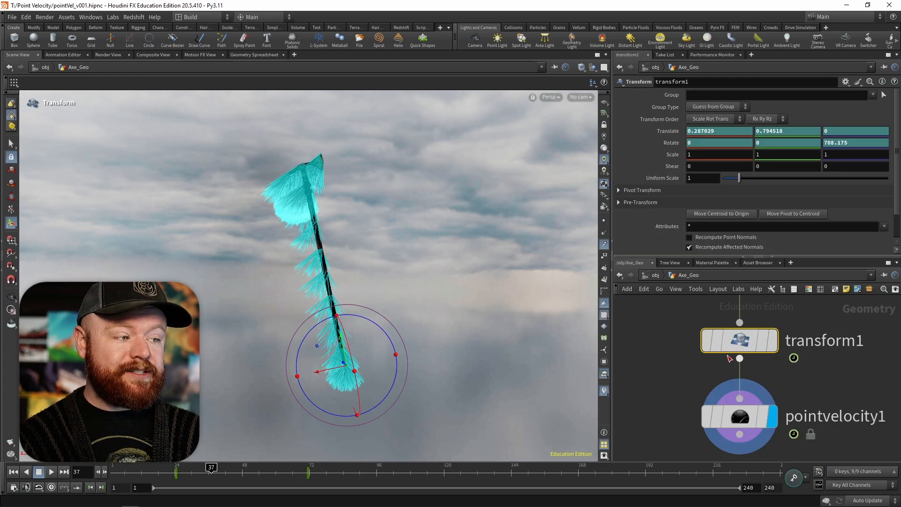
click(713, 417)
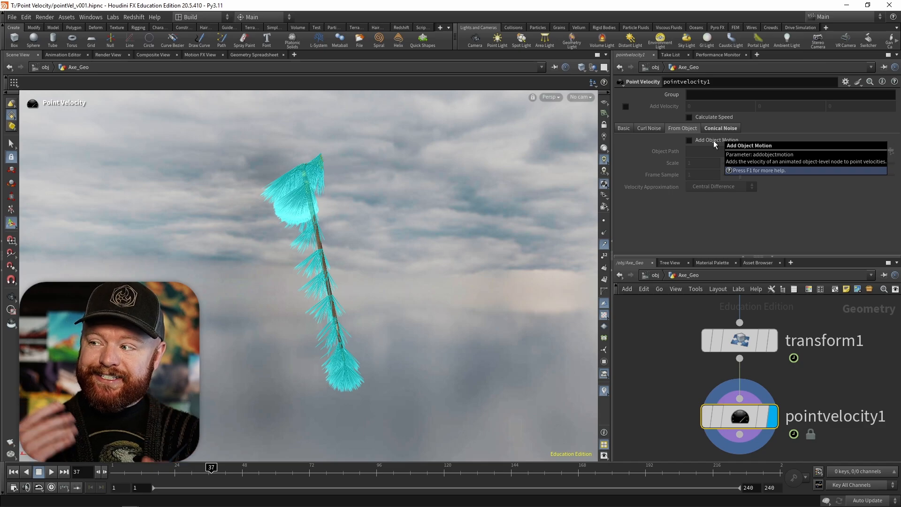
click(663, 275)
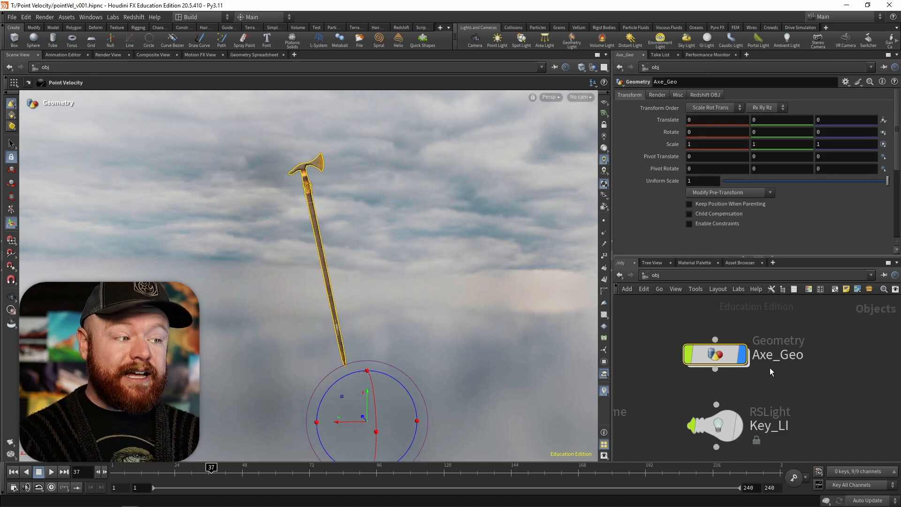
double_click(726, 355)
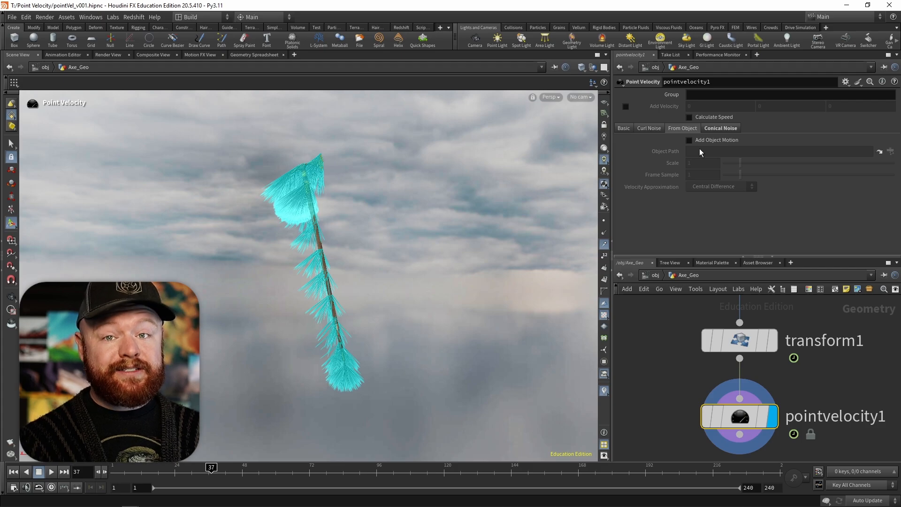
- Examine the velocity initialization options in pointvelocity1's basic settings, keeping Compute from Deformation
click(623, 128)
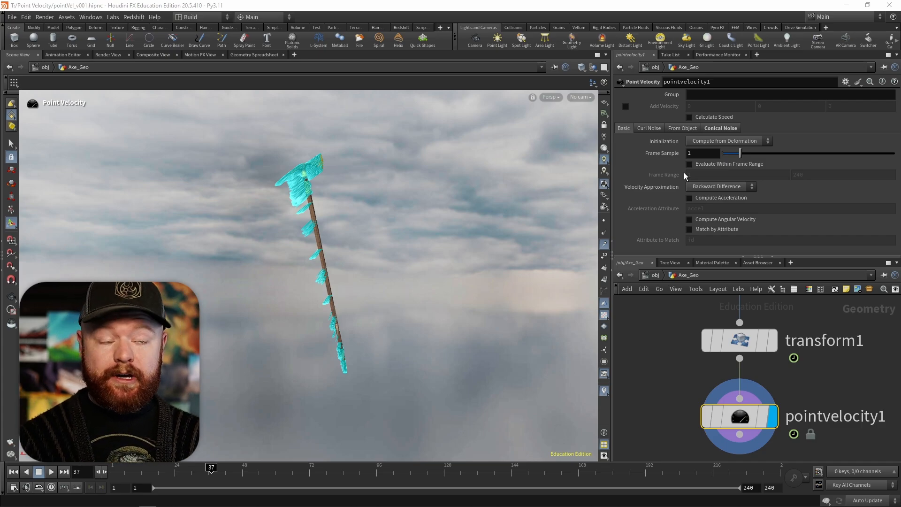
click(716, 142)
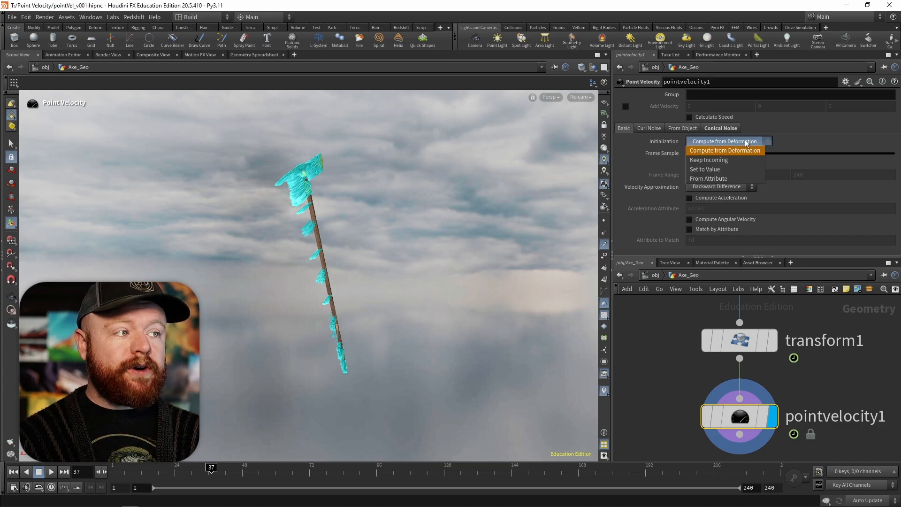
click(804, 142)
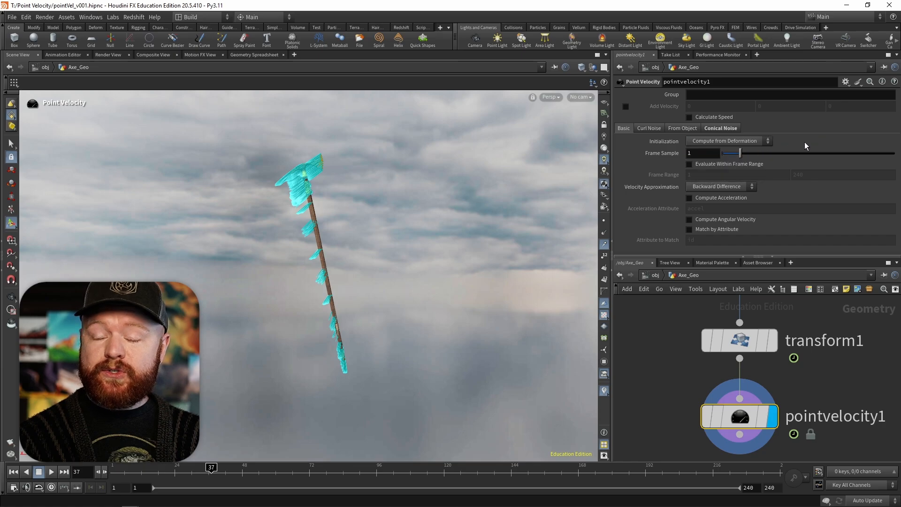
- Scrub the axe animation to frame 43, check Axe_Geo at object level, and show pointvelocity1's object motion settings
middle_drag(680, 378, 679, 394)
drag(123, 470, 228, 470)
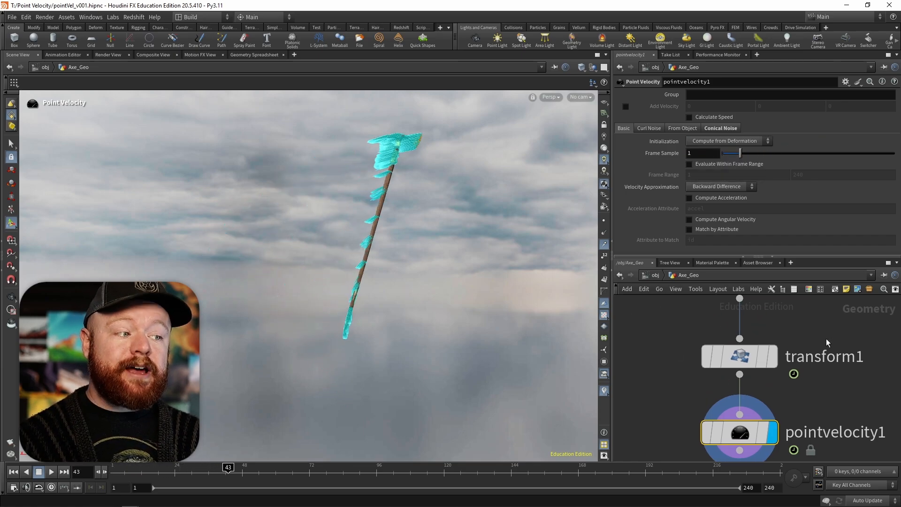
click(654, 275)
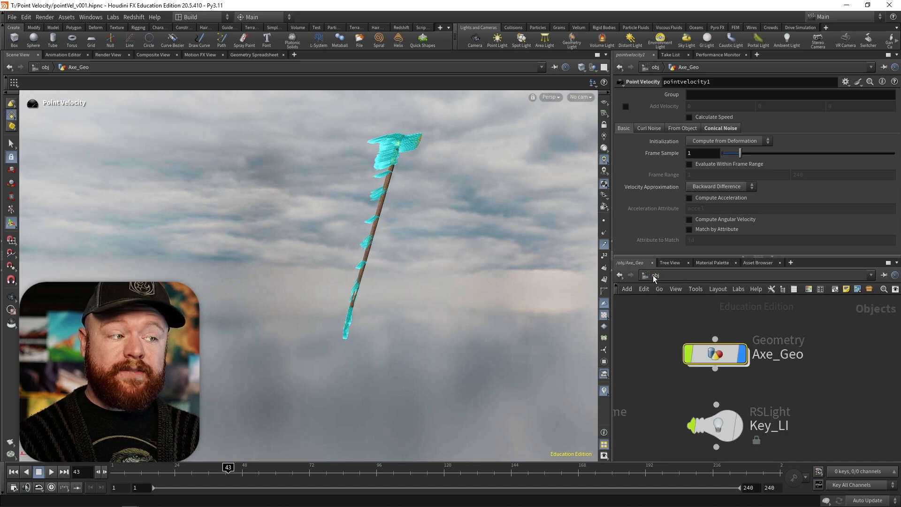
double_click(715, 353)
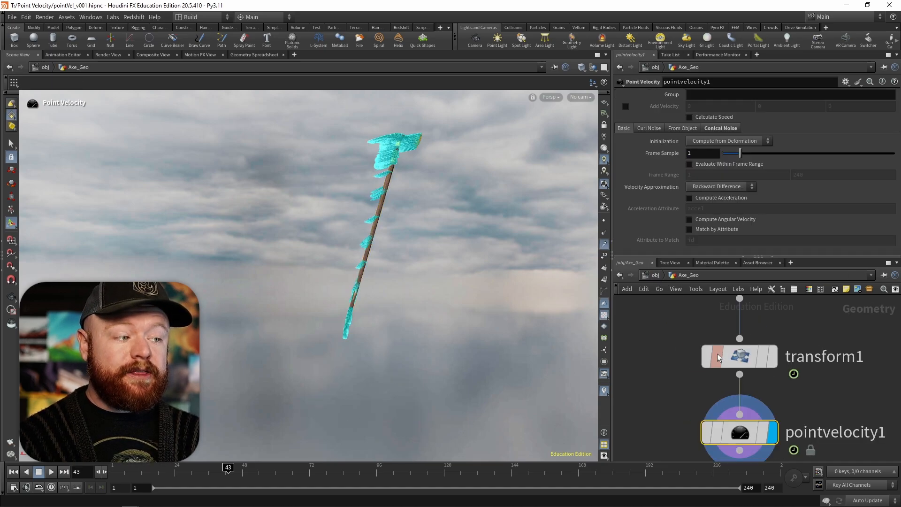
click(680, 129)
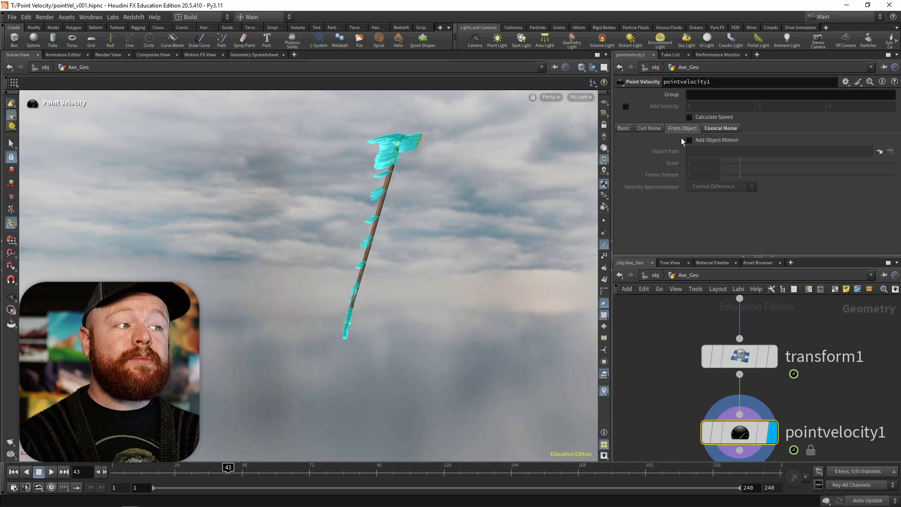
- Turn off Conical Noise on pointvelocity1, return to its basic settings, and scrub the axe animation to frame 29
click(622, 131)
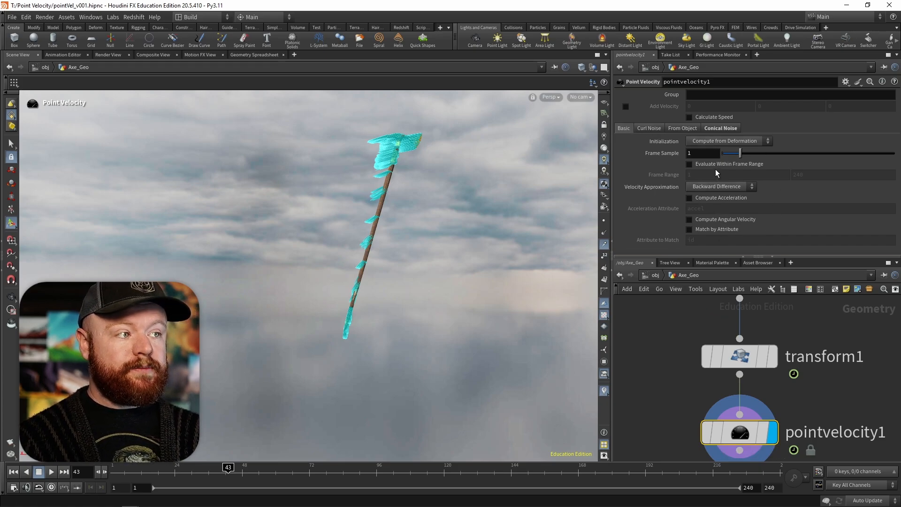
drag(207, 471, 169, 471)
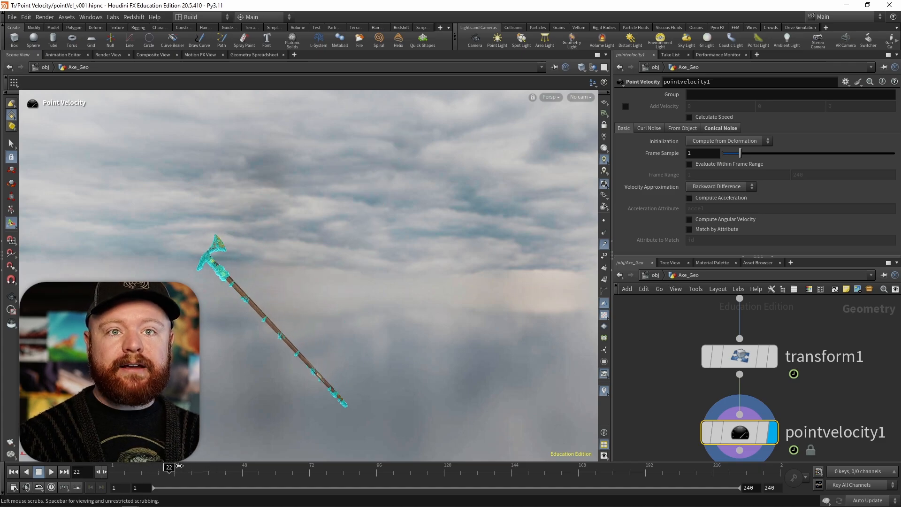
click(716, 129)
click(694, 142)
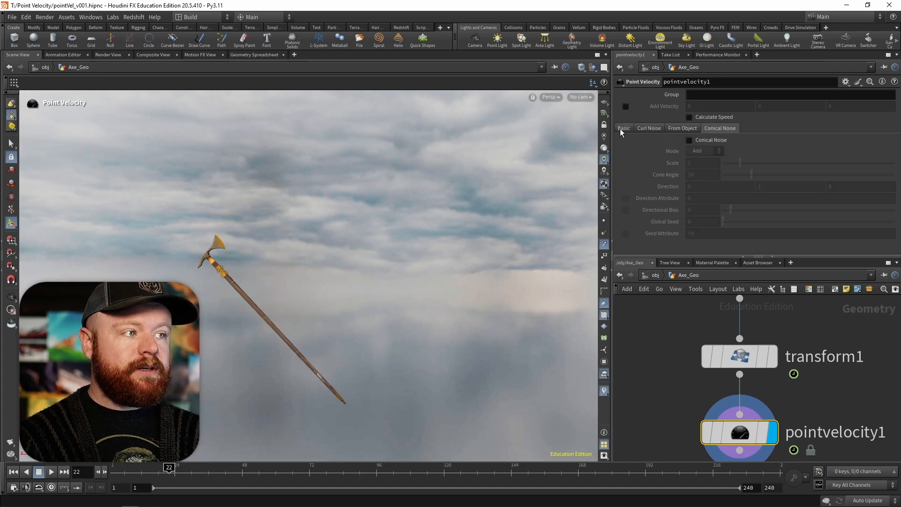
click(621, 130)
drag(170, 471, 174, 471)
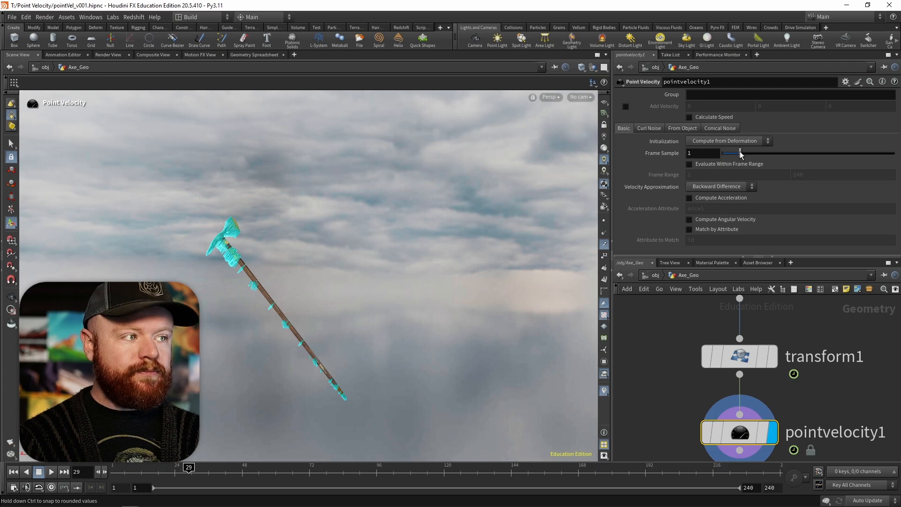
- Try pointvelocity1's Frame Sample at values up to 10 and scrub to frame 47 to examine the velocity trails
drag(740, 154, 891, 154)
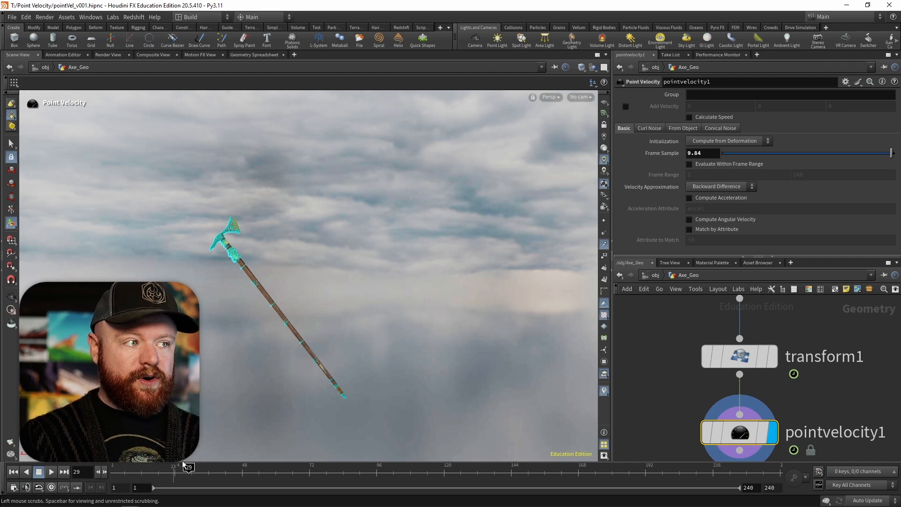
drag(891, 155, 897, 155)
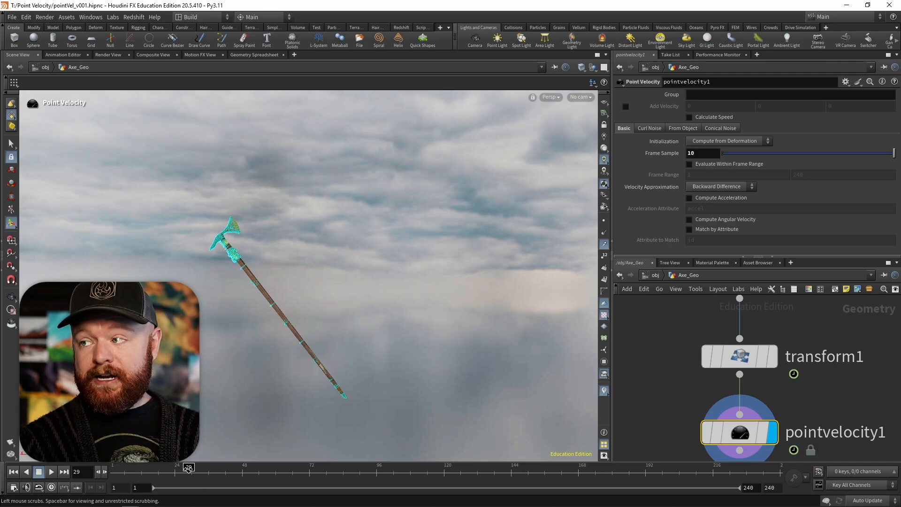
drag(753, 153, 726, 155)
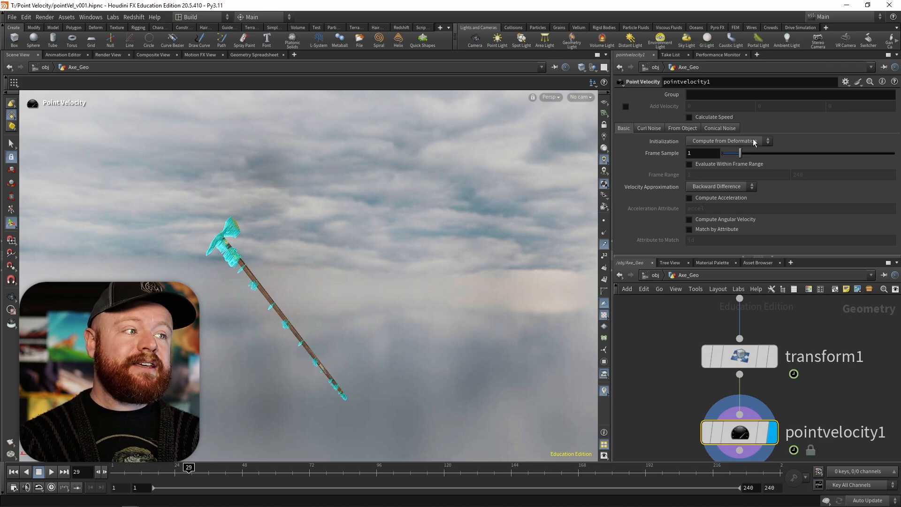
drag(742, 153, 899, 153)
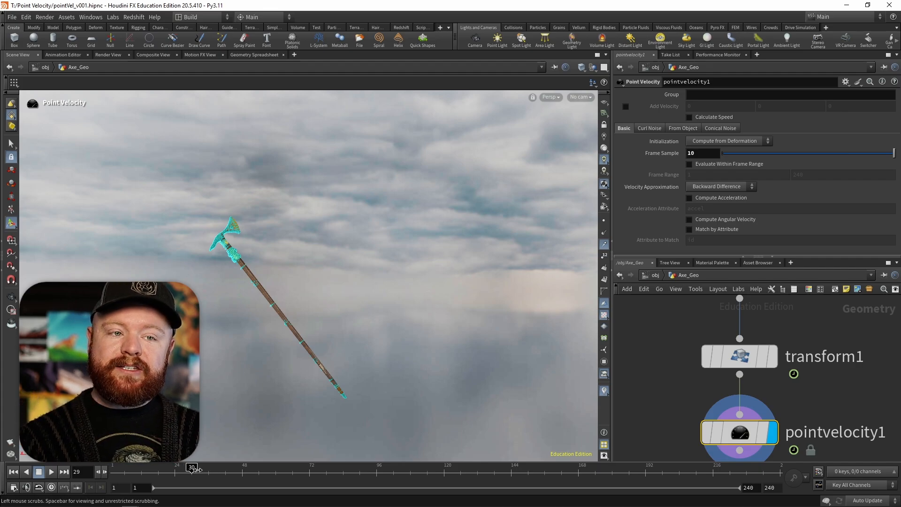
drag(196, 468, 240, 468)
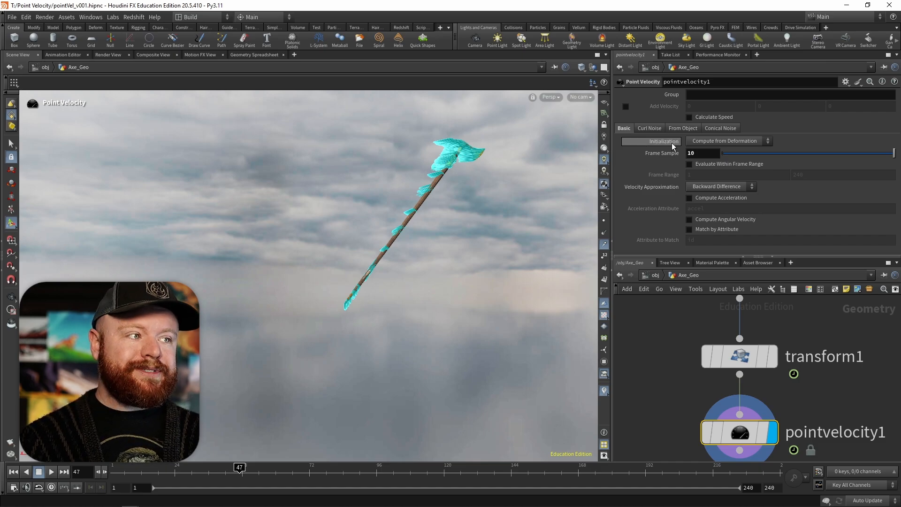
- Set pointvelocity1's Frame Sample back to 1 and scrub the axe animation to frame 53
double_click(691, 153)
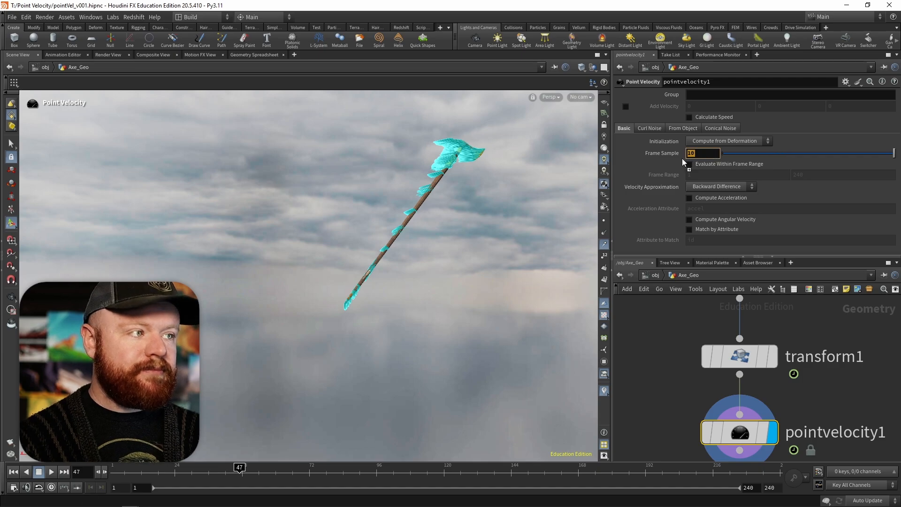
text(1)
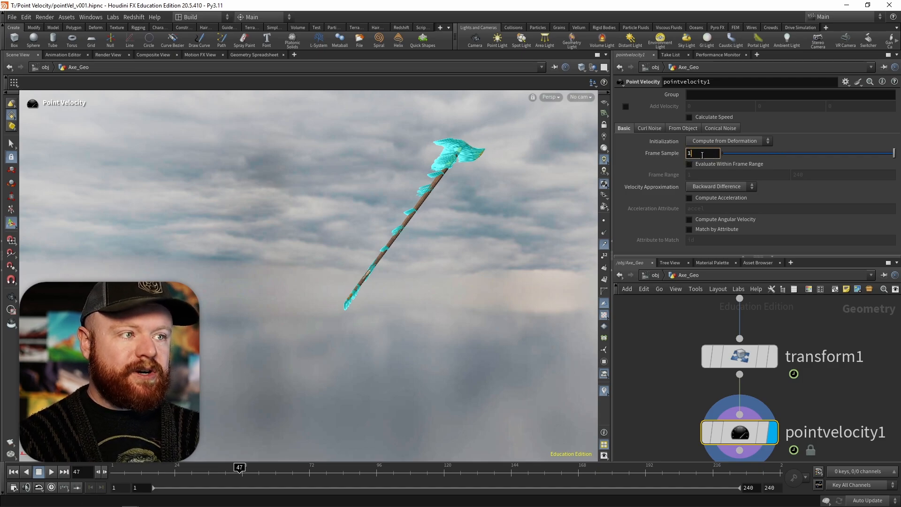
key(Return)
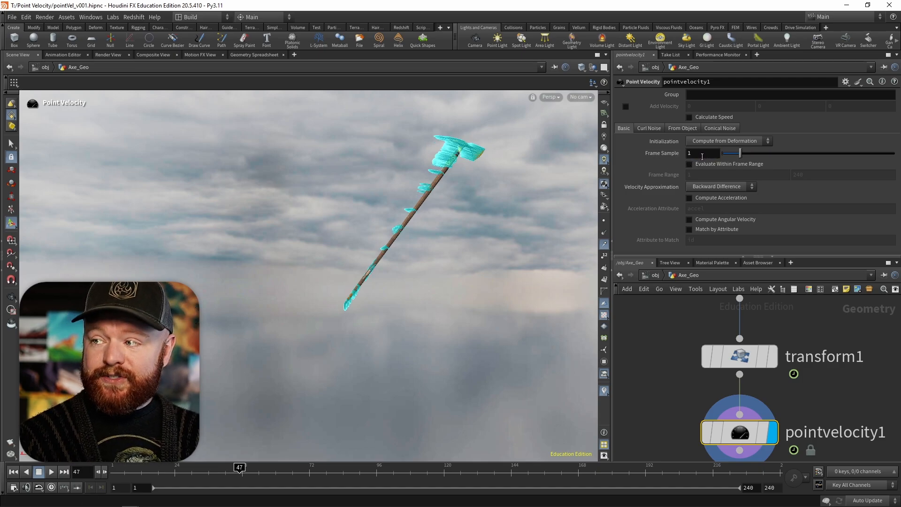
drag(239, 468, 255, 468)
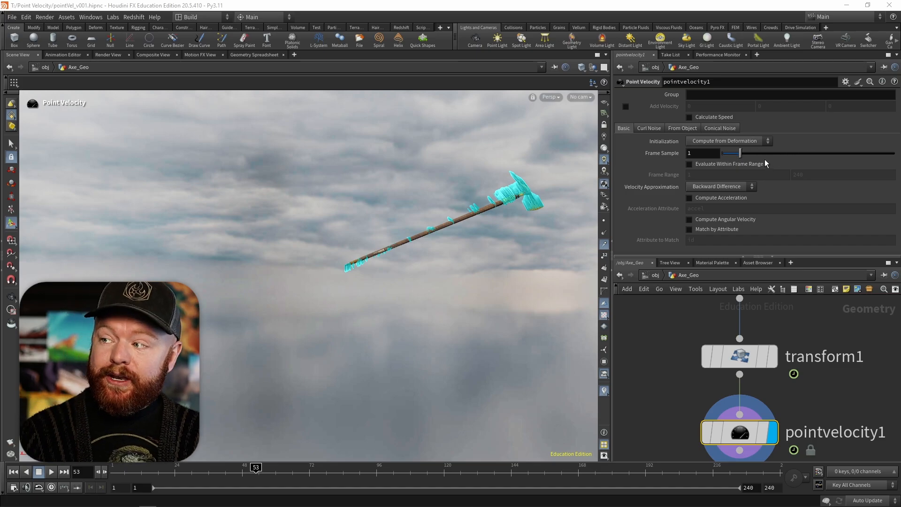
- Add a Group Create node and insert it between transform1 and pointvelocity1
click(701, 96)
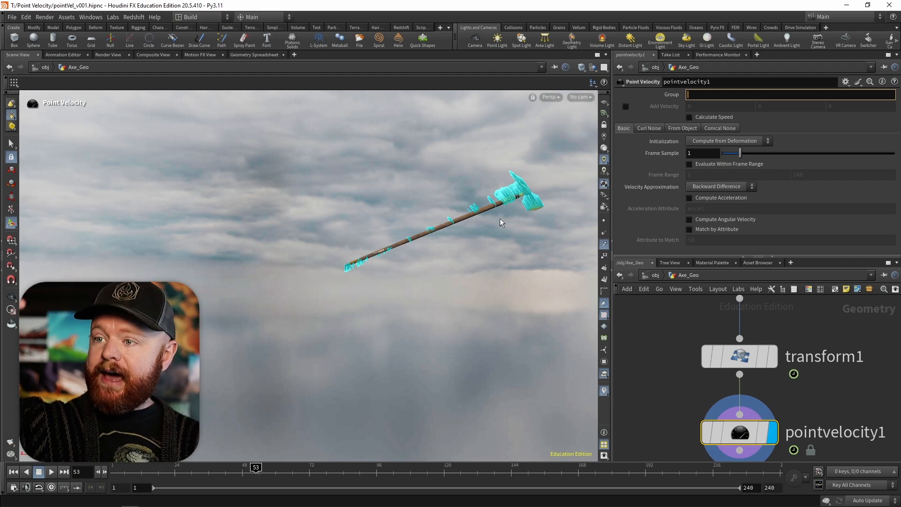
key(Tab)
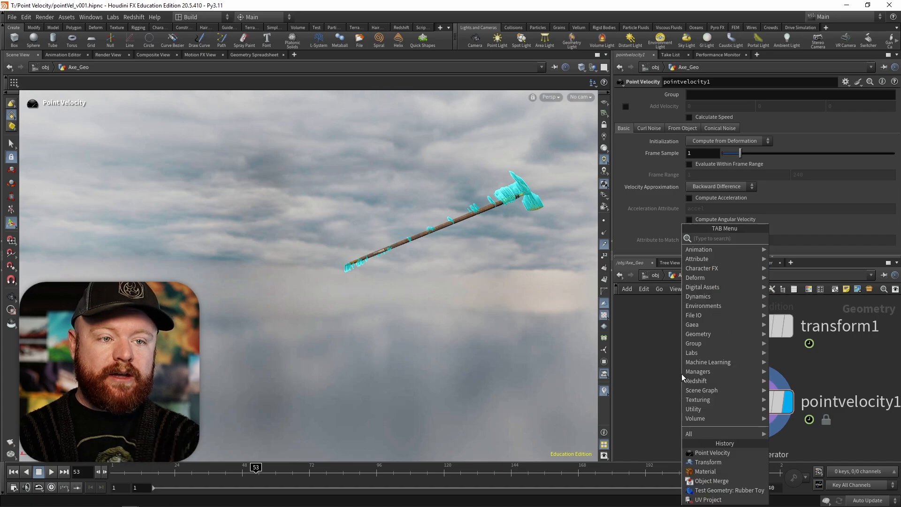
text(gro)
key(Return)
click(682, 373)
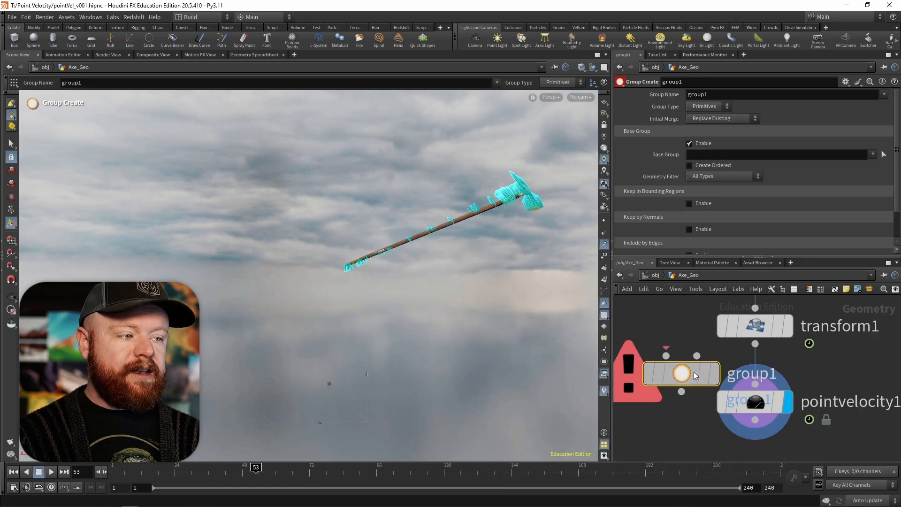
drag(682, 373, 765, 406)
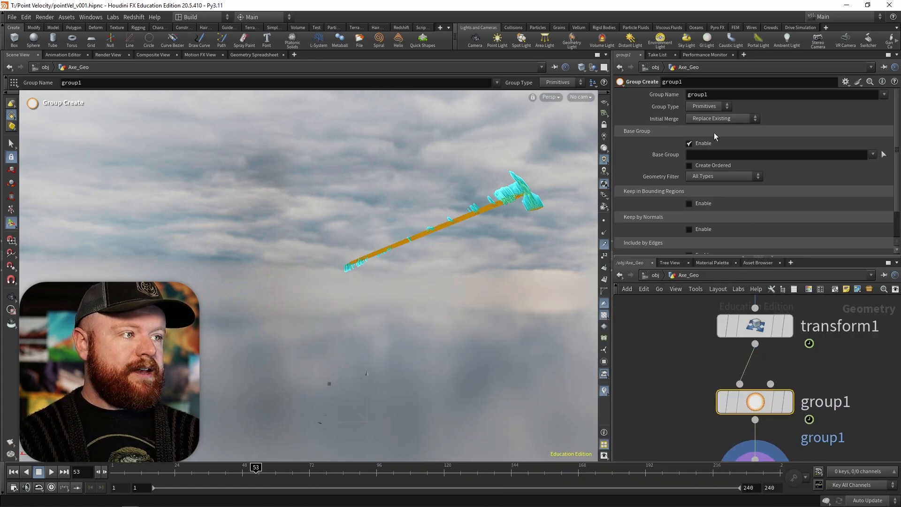
- Set group1's type to Points, name the group axe_grp, and make the axe-head points its base group
click(709, 106)
click(701, 118)
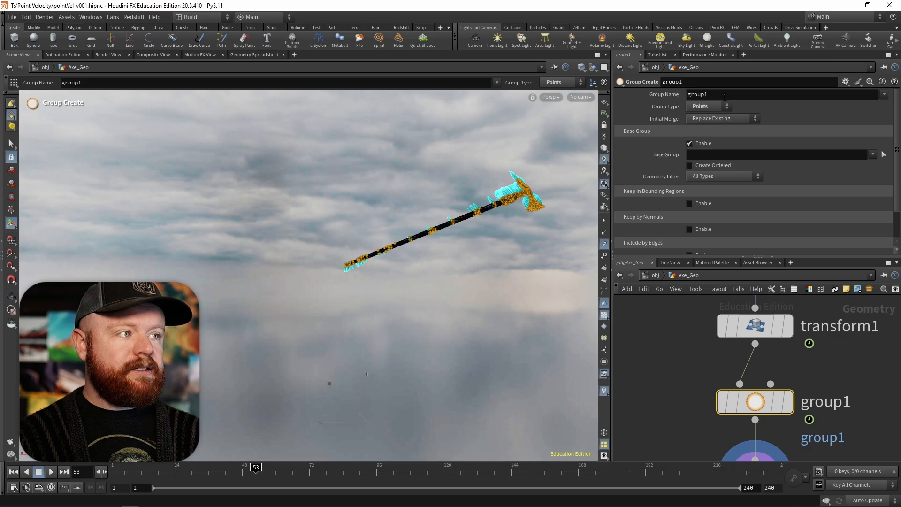
key(BackSpace)
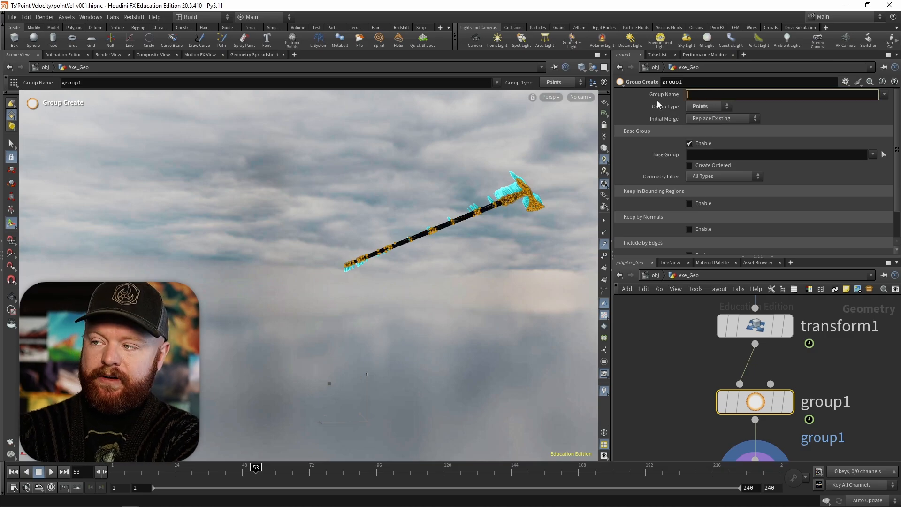
text(axe_grp)
key(Return)
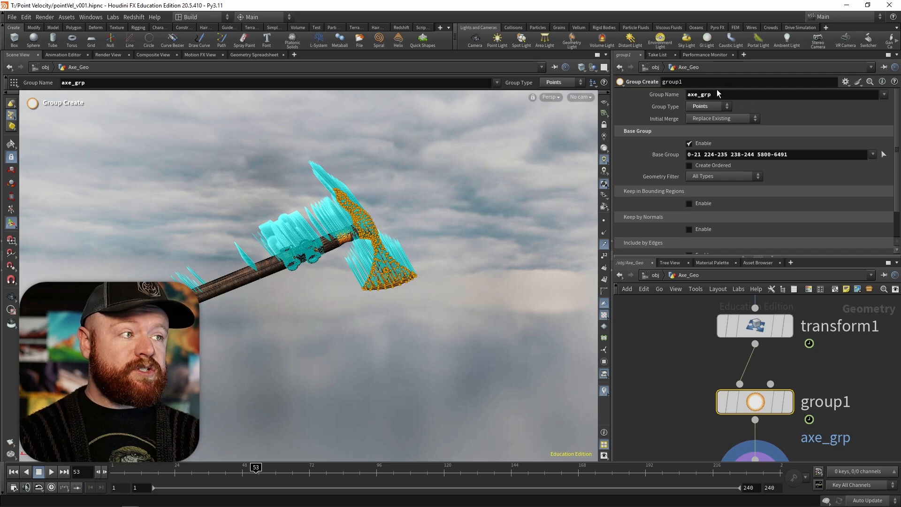
- Restrict pointvelocity1 to the axe_grp group and frame the whole axe to inspect its velocity trails
middle_drag(677, 381, 695, 314)
drag(695, 377, 793, 413)
click(707, 95)
text(axe_grp)
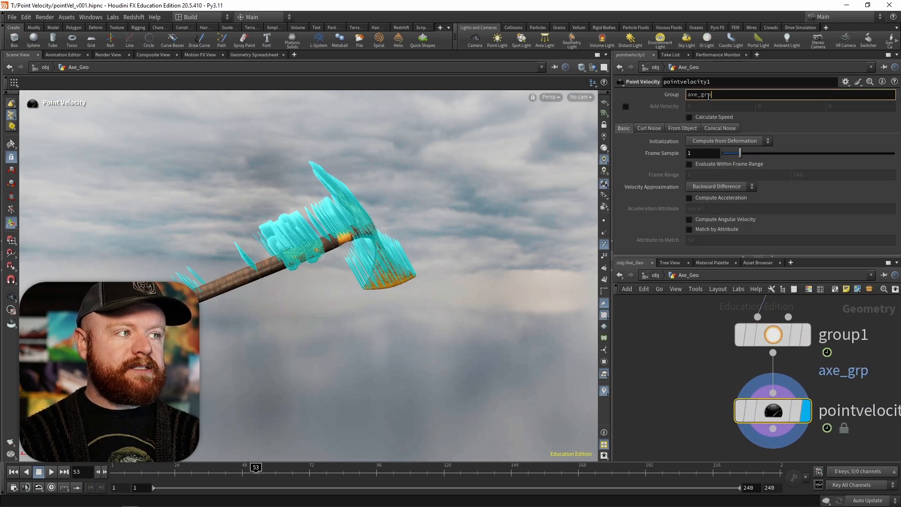
key(Return)
alt+middle_drag(353, 224, 421, 214)
scroll(421, 214, down, 3)
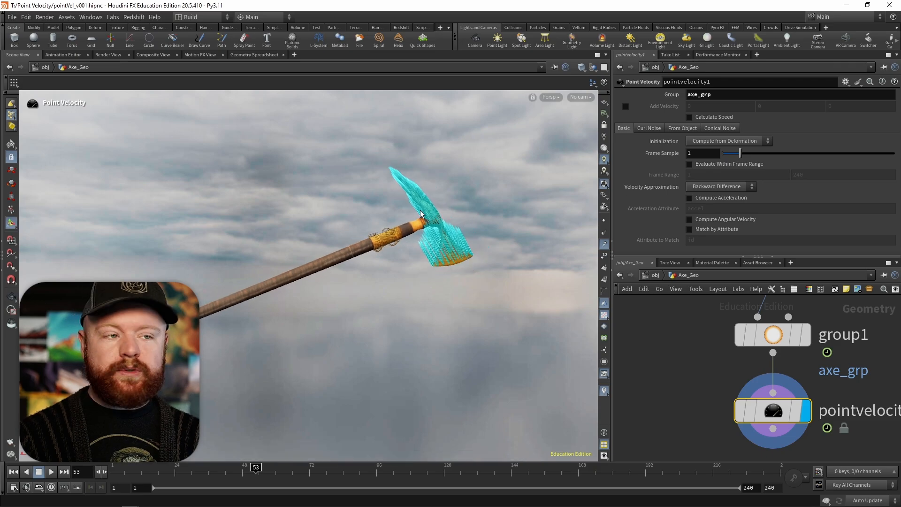
key(Escape)
drag(420, 214, 412, 255)
key(Return)
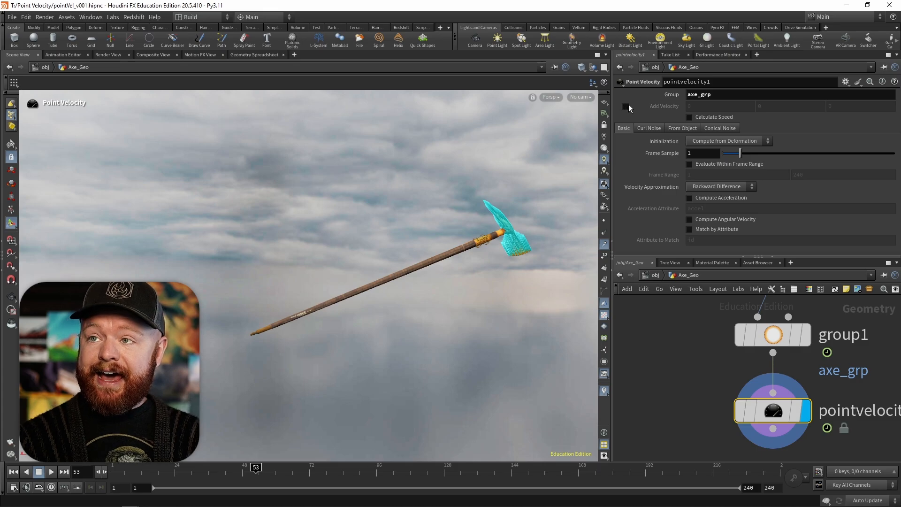
- Enable Add Velocity on pointvelocity1 with a Y value of 5, and scrub the animation to frame 57
click(627, 106)
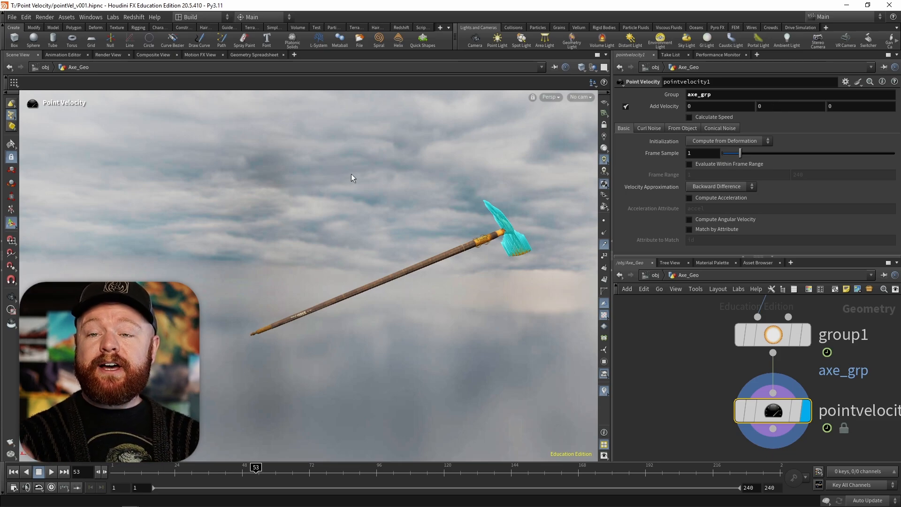
click(755, 106)
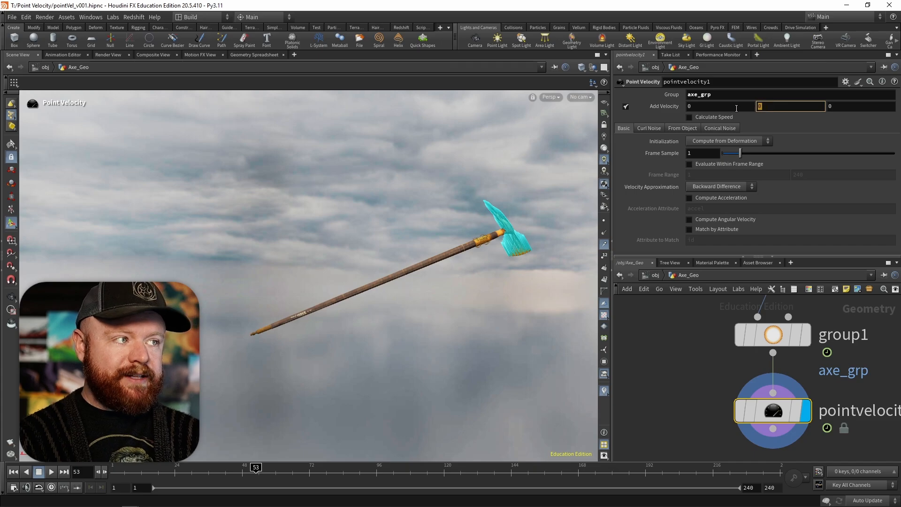
key(Return)
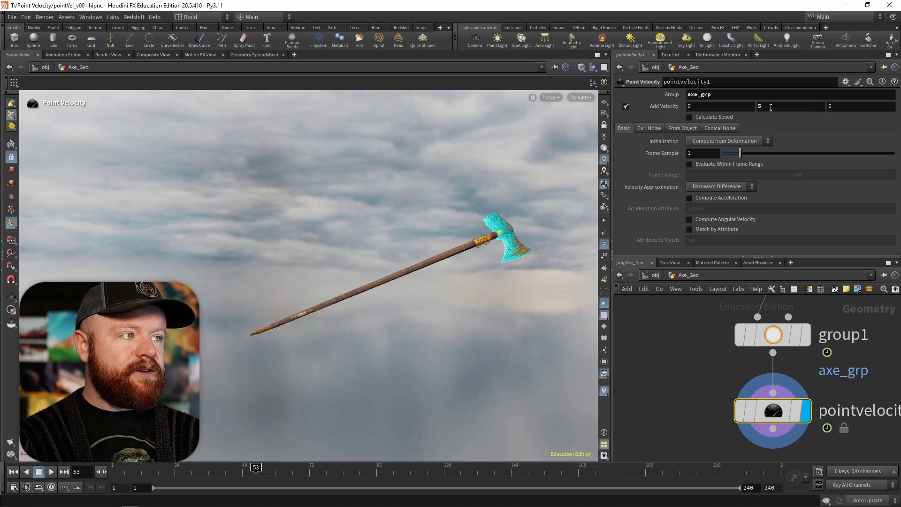
click(118, 473)
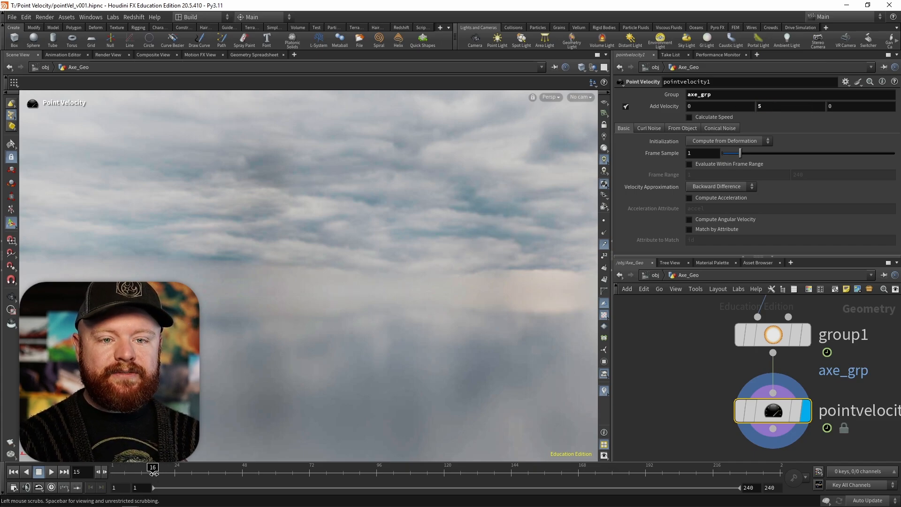
drag(195, 471, 267, 468)
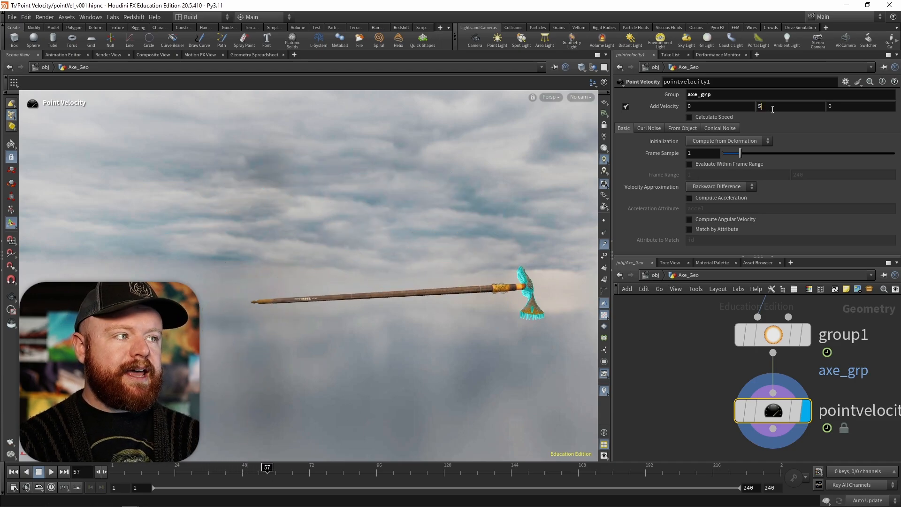
key(Return)
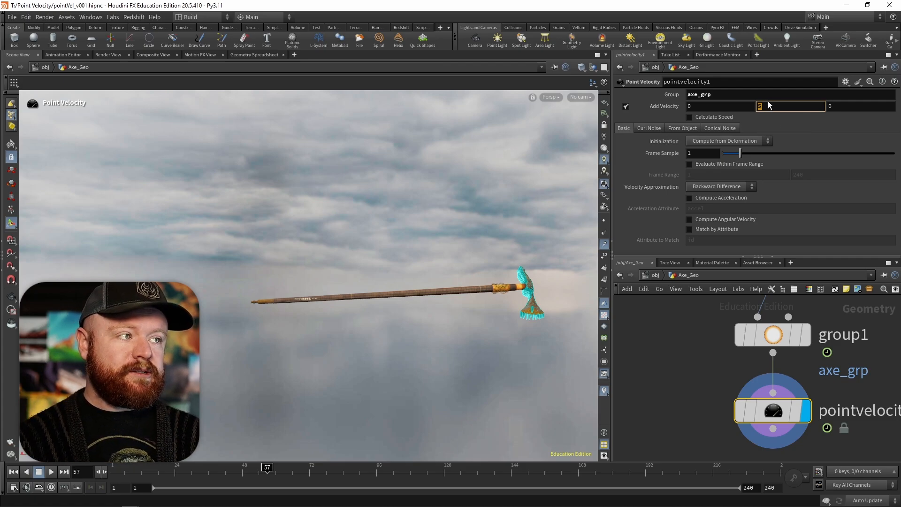
- Enable Calculate Speed on pointvelocity1 and inspect the point speed and velocity attributes in the geometry spreadsheet
click(719, 117)
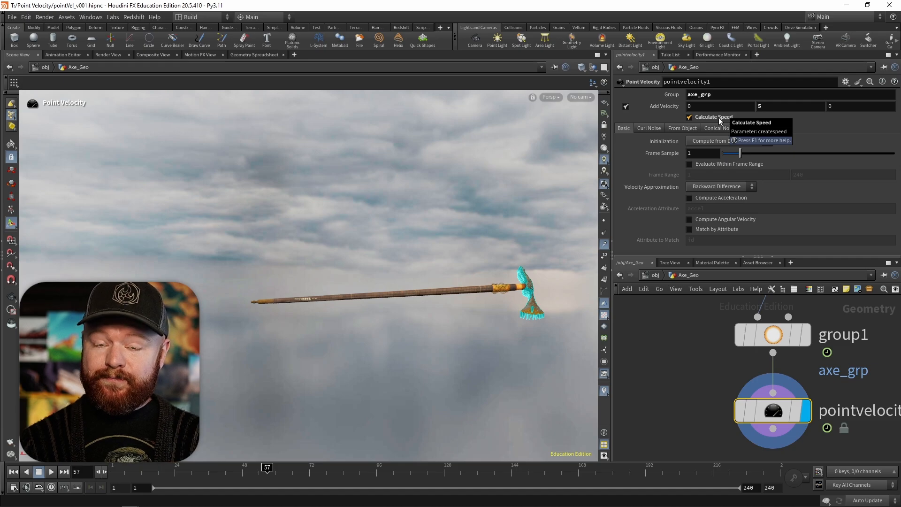
click(259, 55)
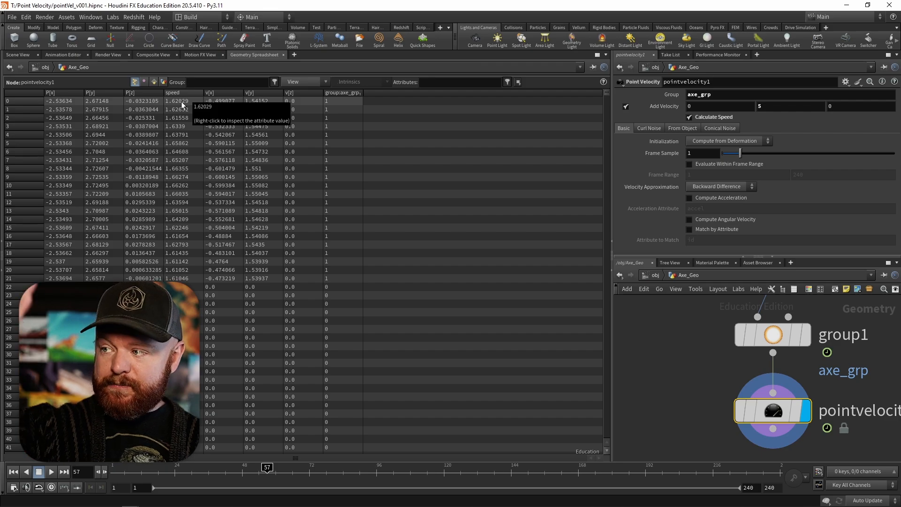
click(19, 55)
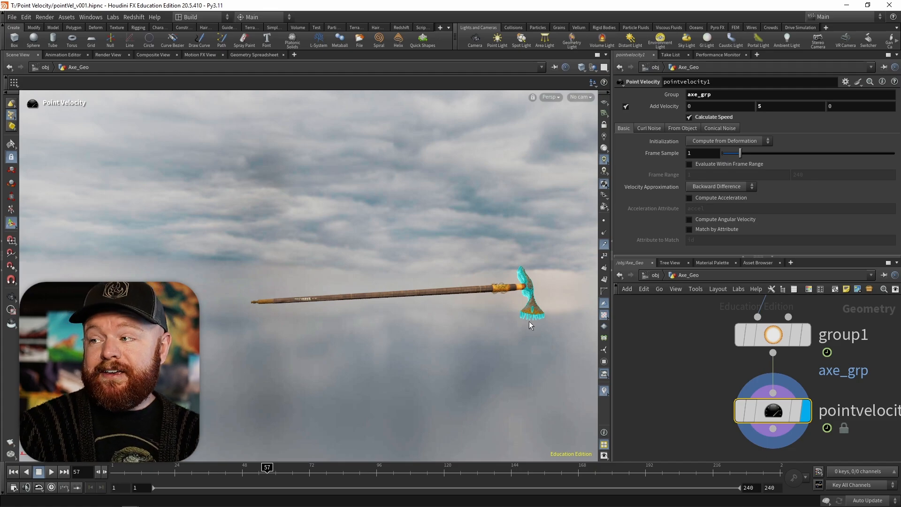
click(247, 55)
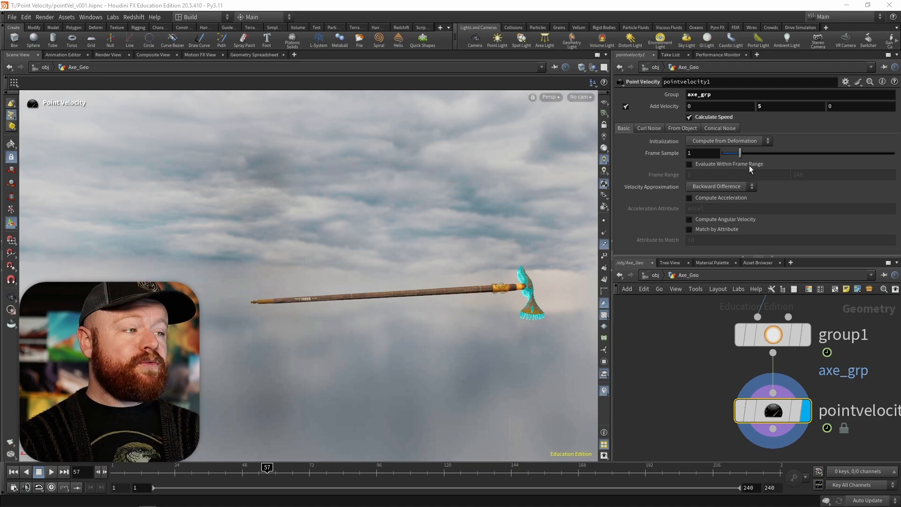
- Enable Evaluate Within Frame Range on pointvelocity1 for frames 1 to 240, and move the animation to frame 46
click(733, 164)
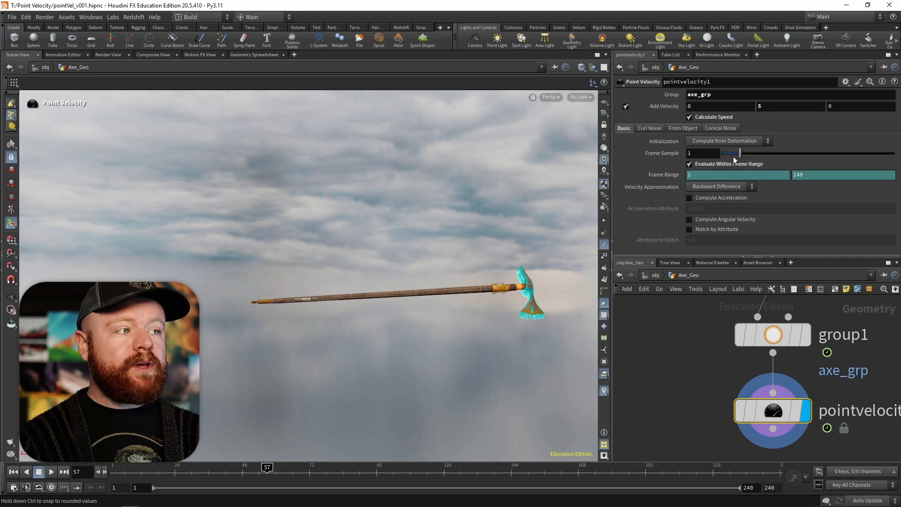
click(712, 140)
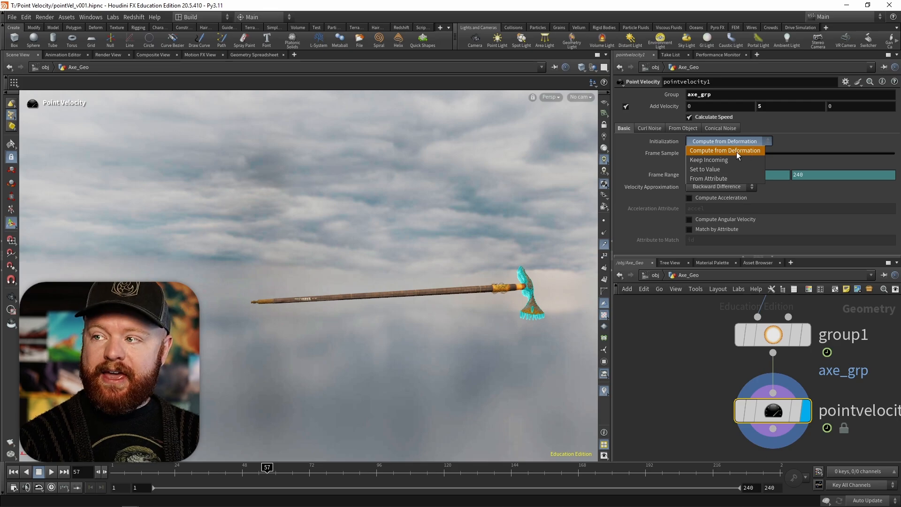
click(787, 138)
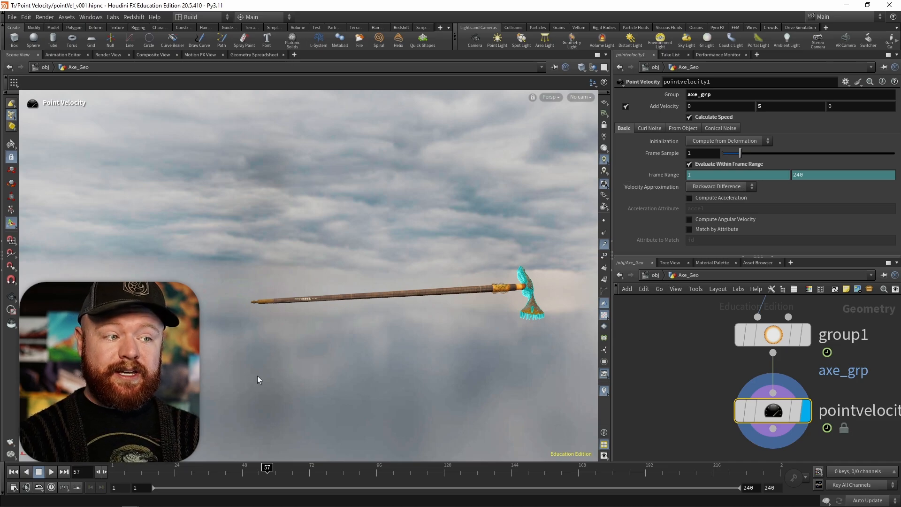
click(237, 470)
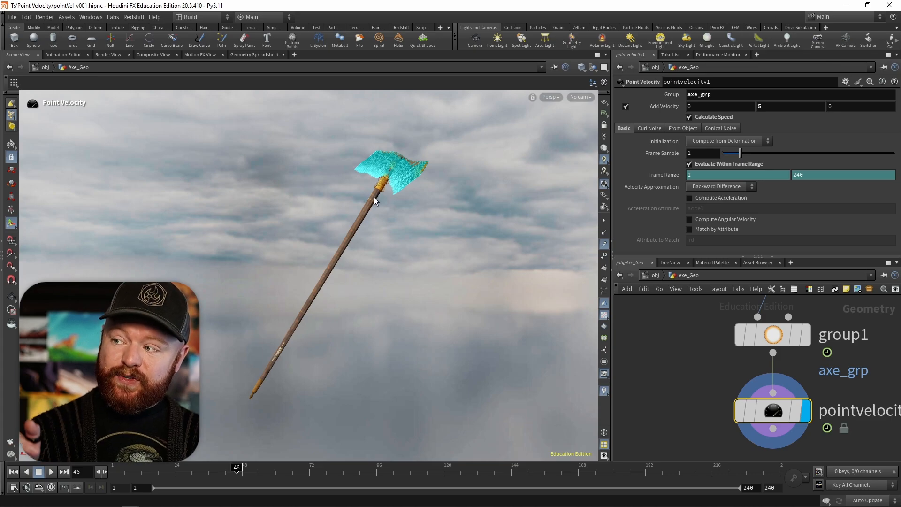
- Try Central Difference and Forward Difference as the Velocity Approximation of pointvelocity1
click(735, 187)
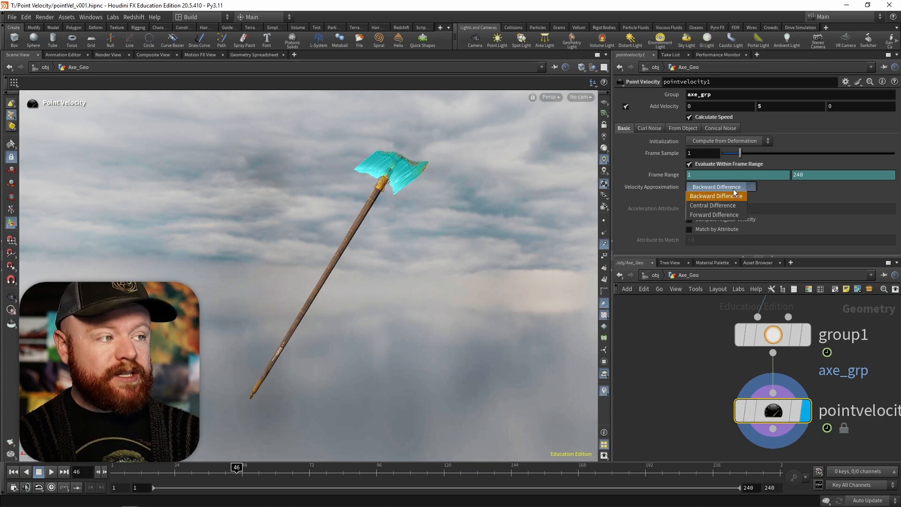
click(728, 205)
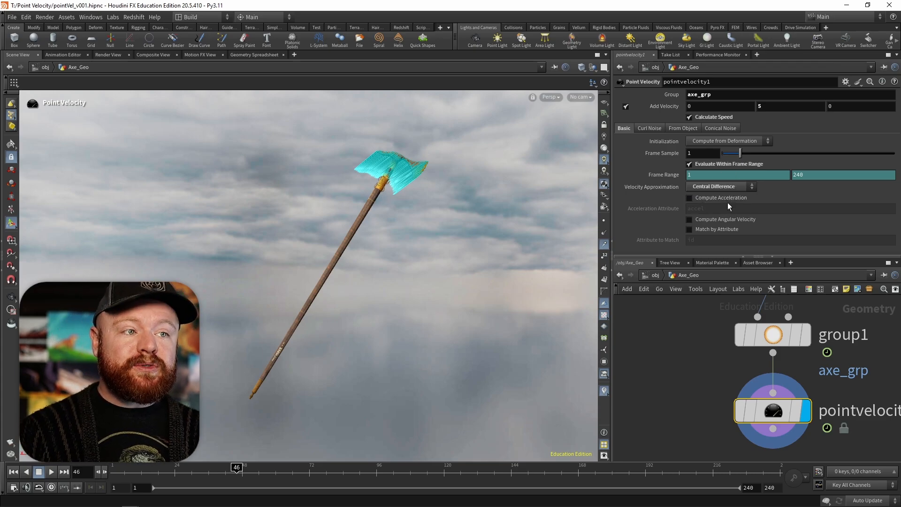
mouse_move(701, 204)
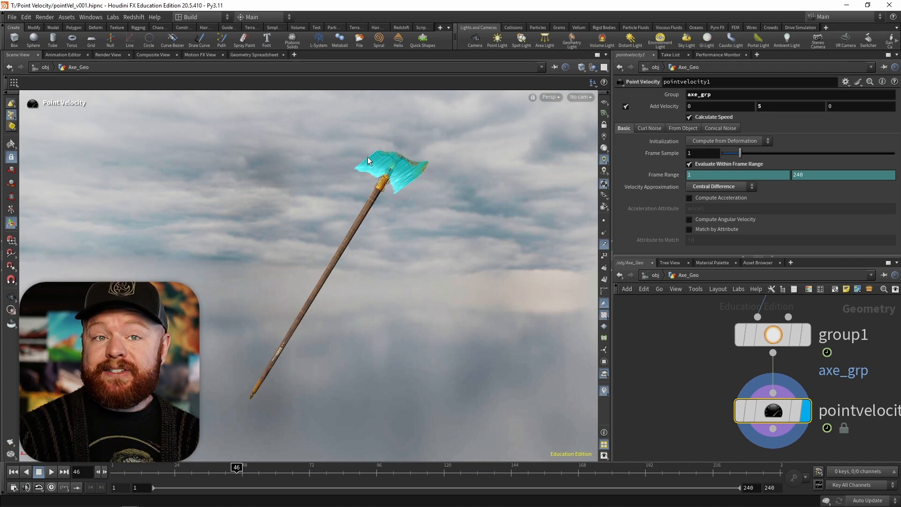
click(714, 187)
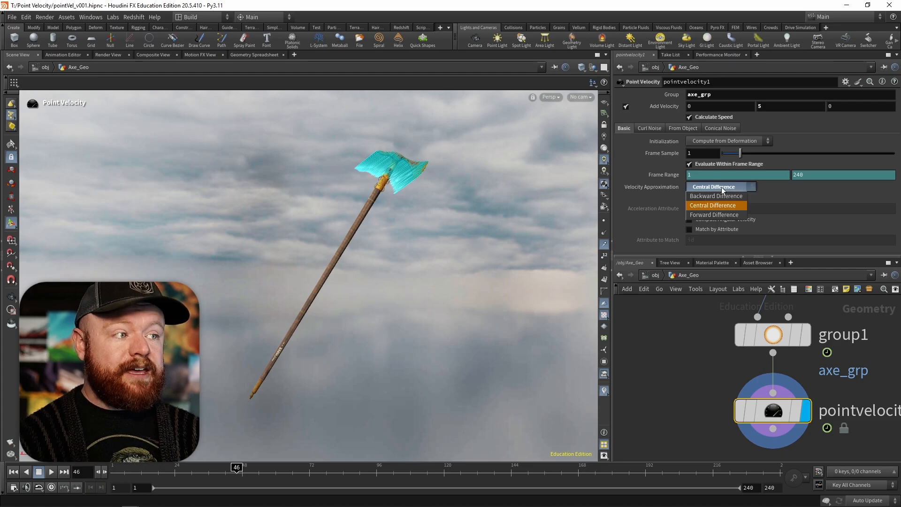
click(729, 215)
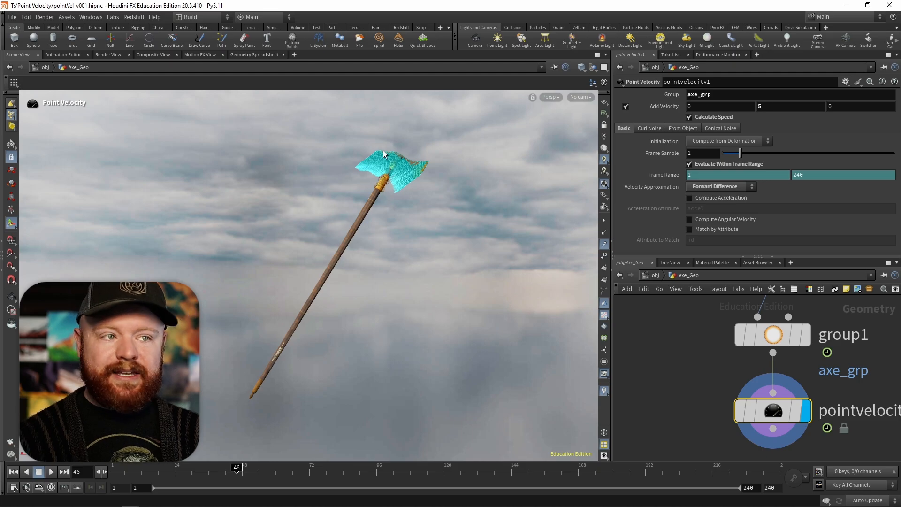
- Frame the axe head closely and compare its velocity trails under the Backward, Central and Forward Difference approximations
key(Escape)
scroll(402, 169, up, 10)
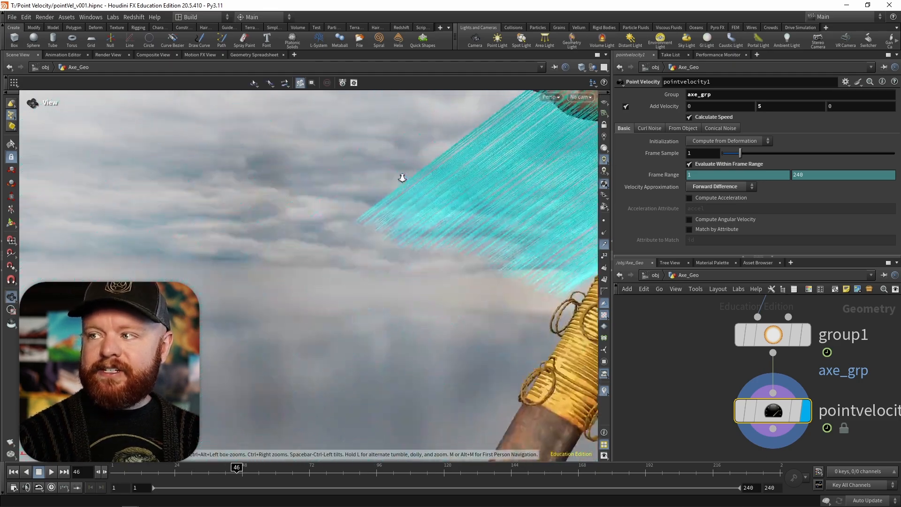
mouse_move(402, 178)
alt+right_down()
mouse_move(316, 187)
mouse_move(389, 177)
alt+right_up()
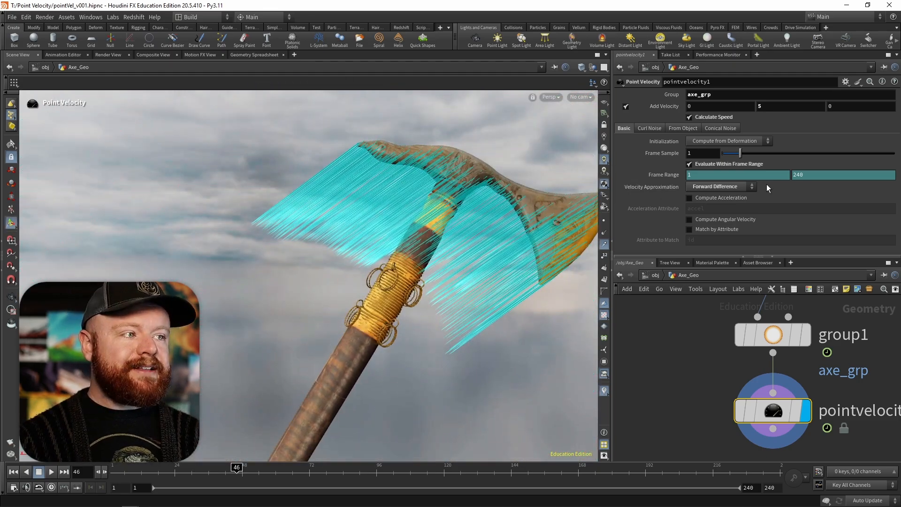
click(747, 187)
click(725, 201)
click(727, 188)
click(724, 196)
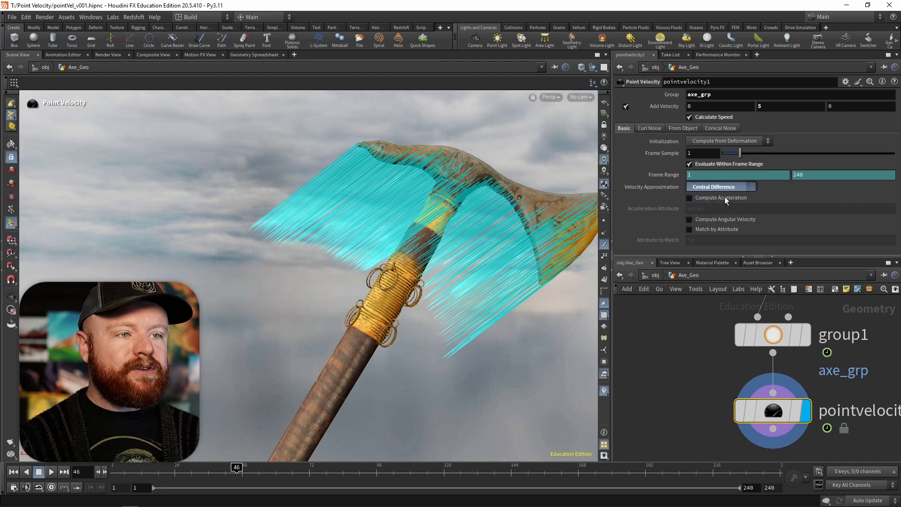
click(723, 185)
click(723, 204)
click(724, 188)
click(724, 214)
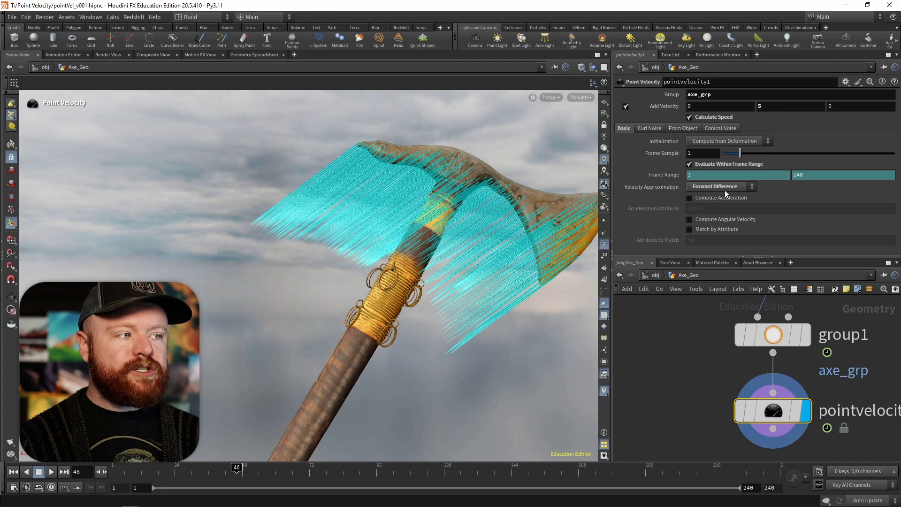
click(724, 189)
click(720, 207)
click(728, 186)
click(727, 214)
click(727, 188)
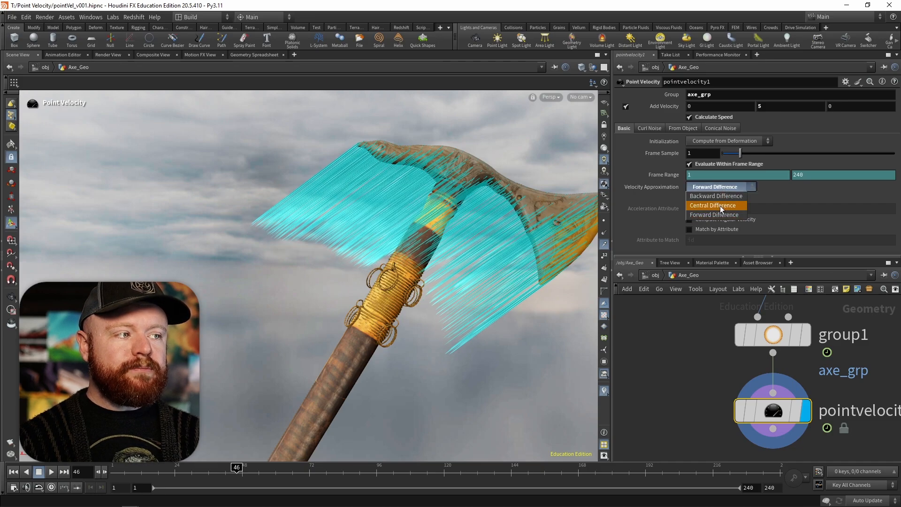
click(720, 206)
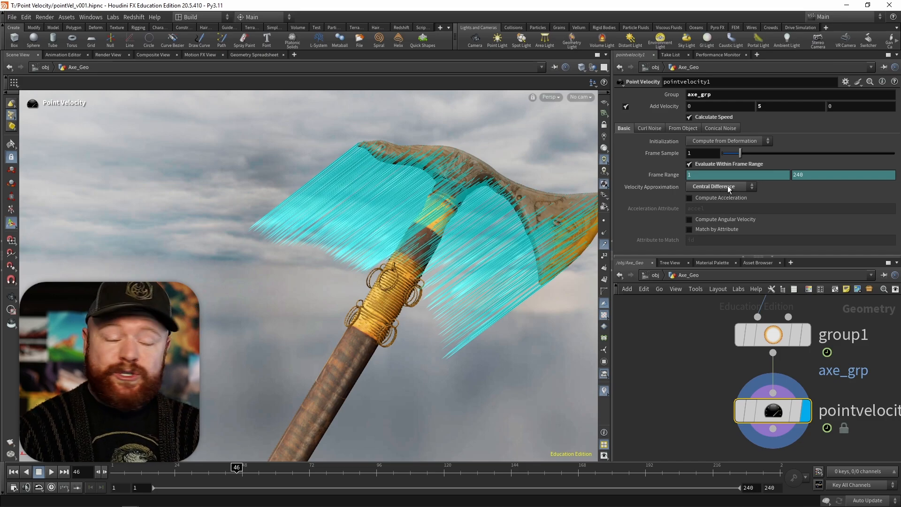
- Check the Backward Difference trails once more and set the Velocity Approximation of pointvelocity1 to Central Difference
click(727, 185)
click(724, 194)
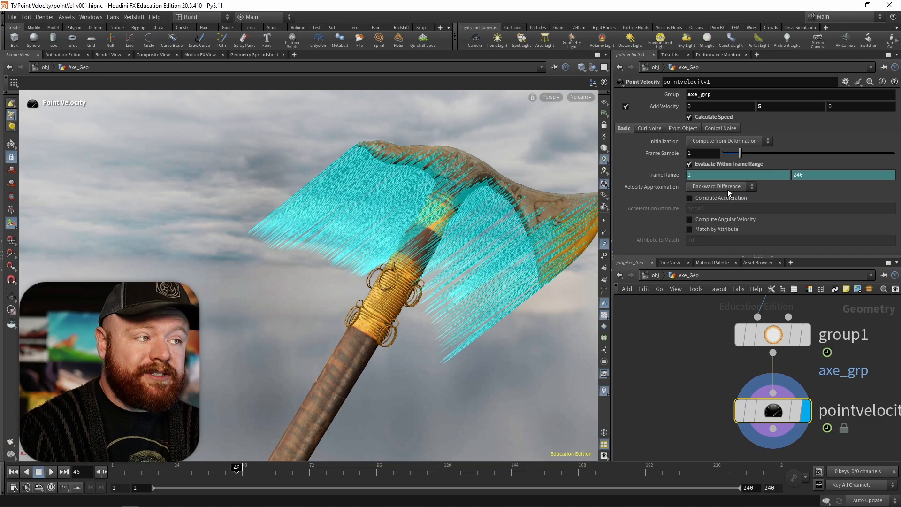
click(736, 187)
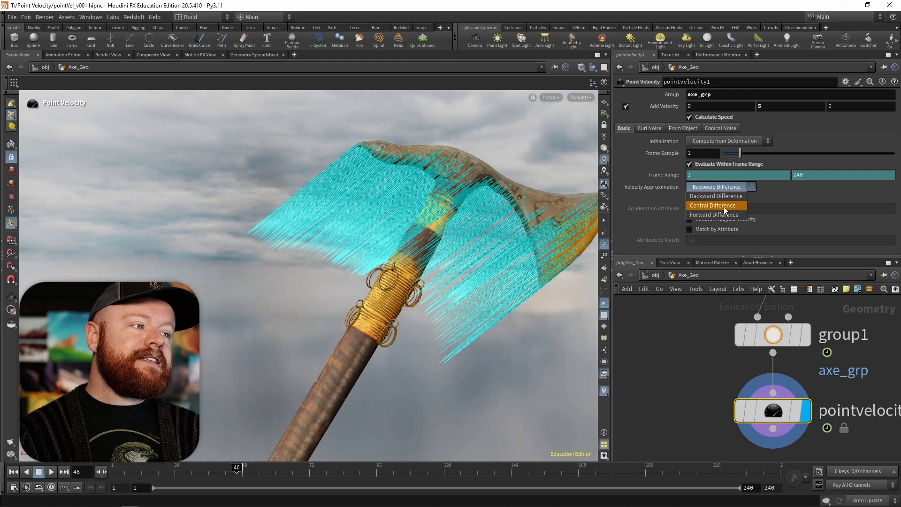
click(721, 207)
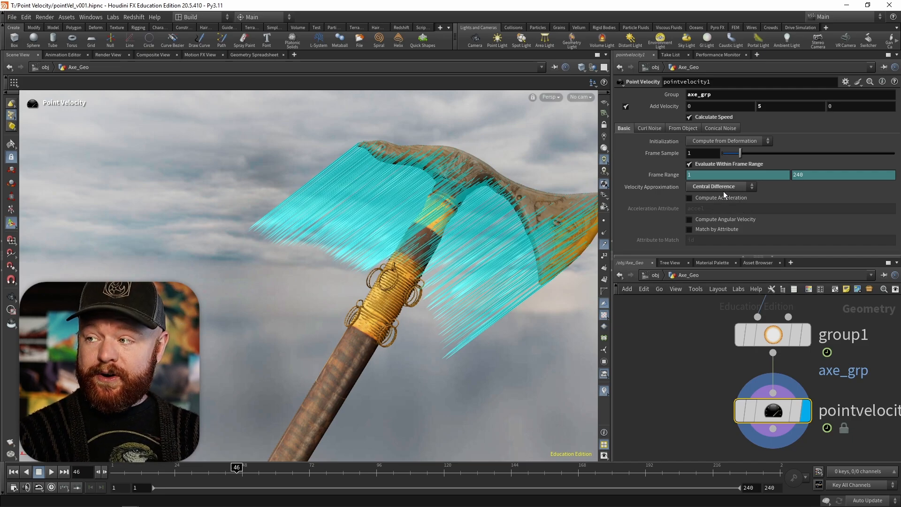
click(711, 187)
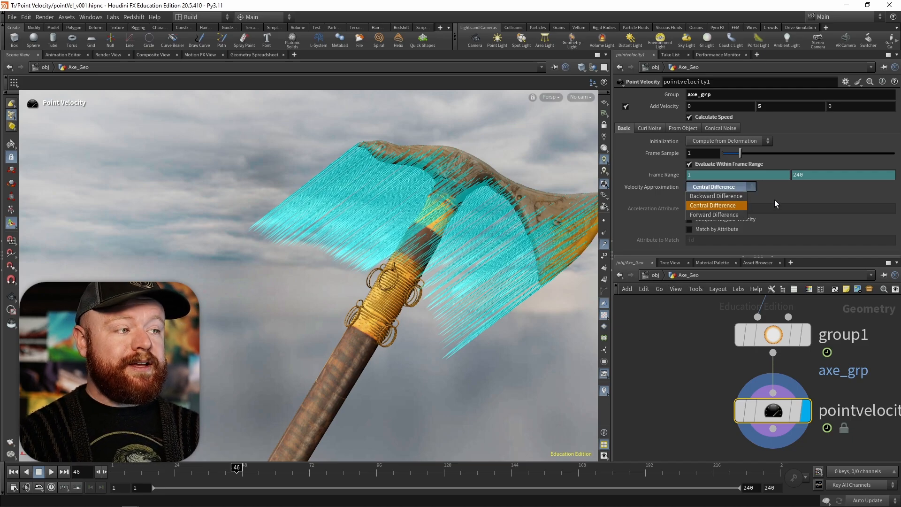
click(731, 196)
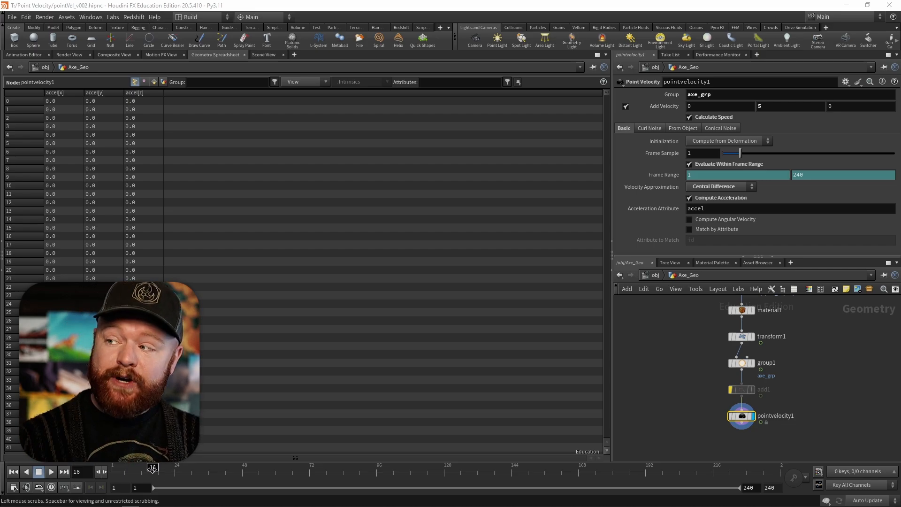
- Scrub the animation from frame 16 to frame 84 while examining the accel values in the geometry spreadsheet
mouse_move(151, 470)
mouse_down()
mouse_move(121, 470)
mouse_move(155, 469)
mouse_up()
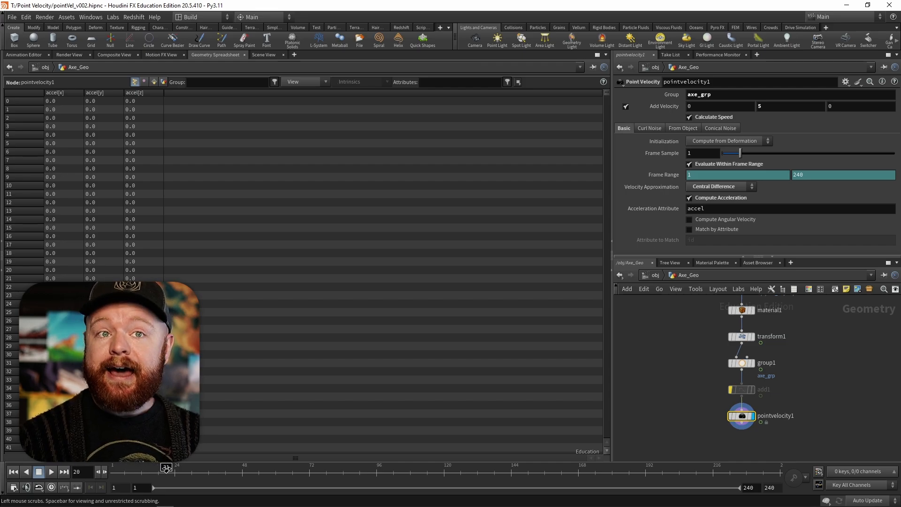
drag(155, 468, 234, 467)
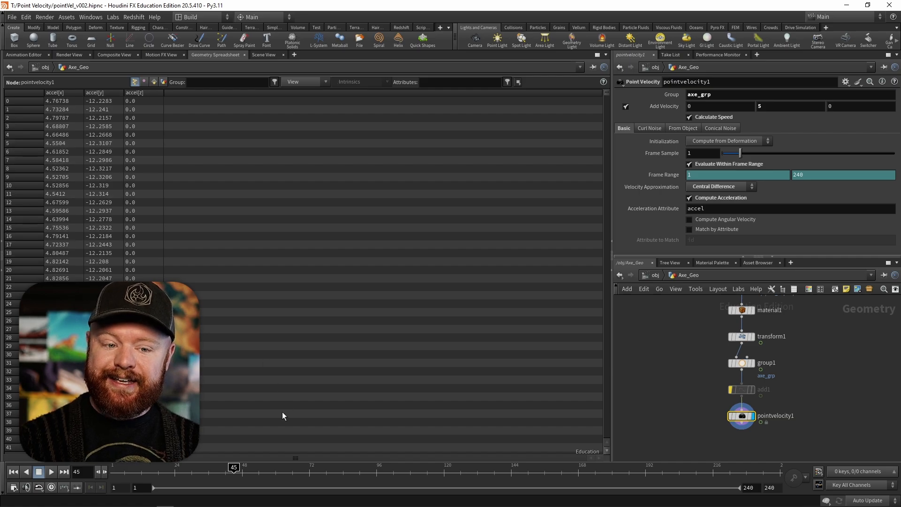
drag(234, 467, 344, 467)
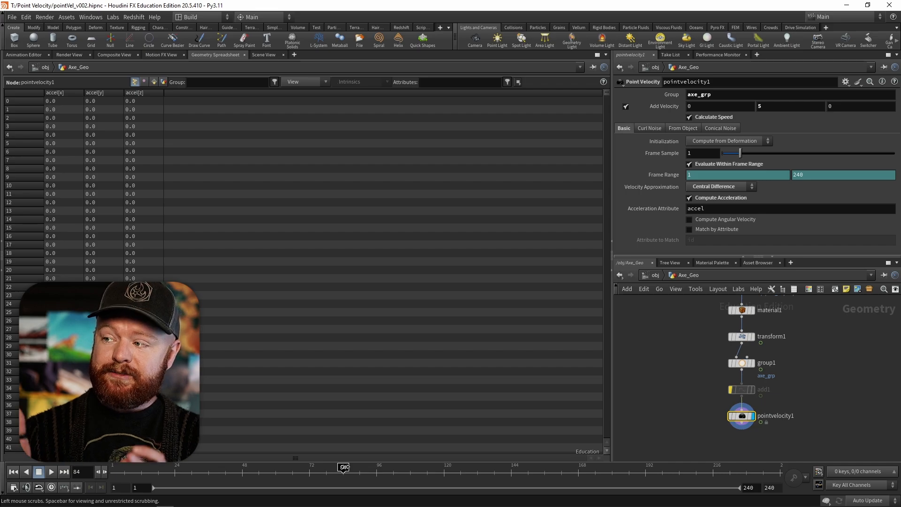
- Return to the 3D view and turn off the bypass on the add1 node to reduce the axe to points
click(264, 55)
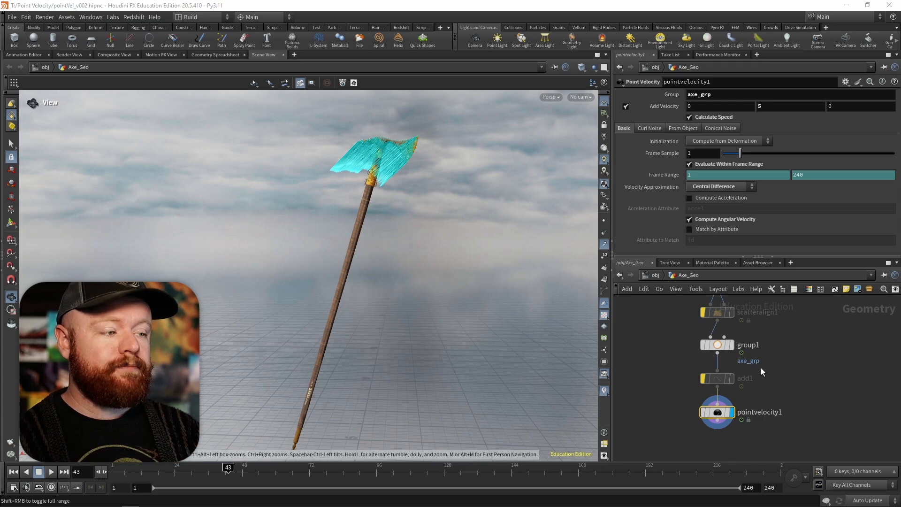
middle_drag(772, 354, 781, 366)
mouse_move(729, 393)
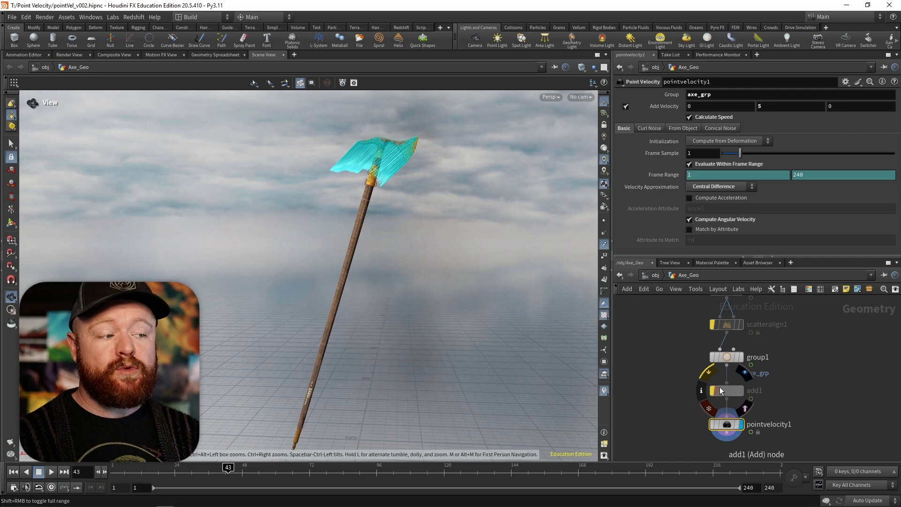
click(719, 389)
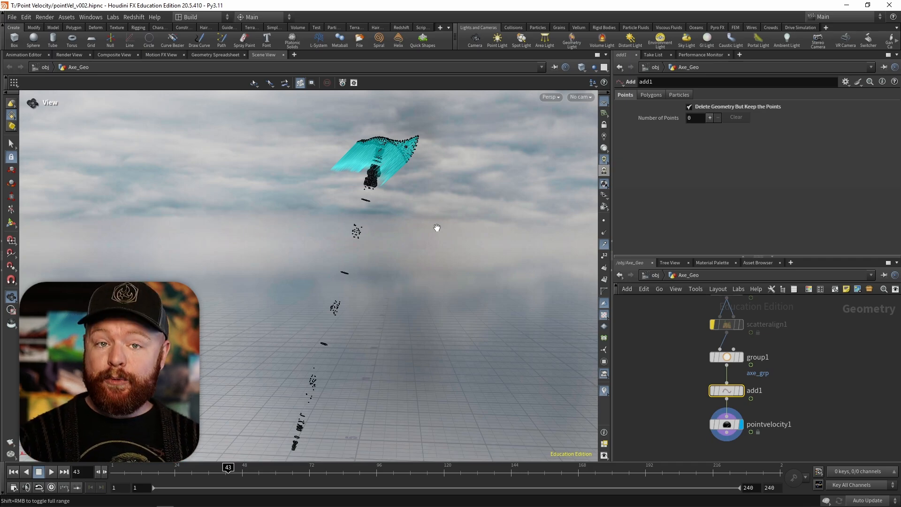
- Inspect pointvelocity1's angular velocity attribute w in the geometry spreadsheet while scrubbing the animation to frame 82
click(718, 424)
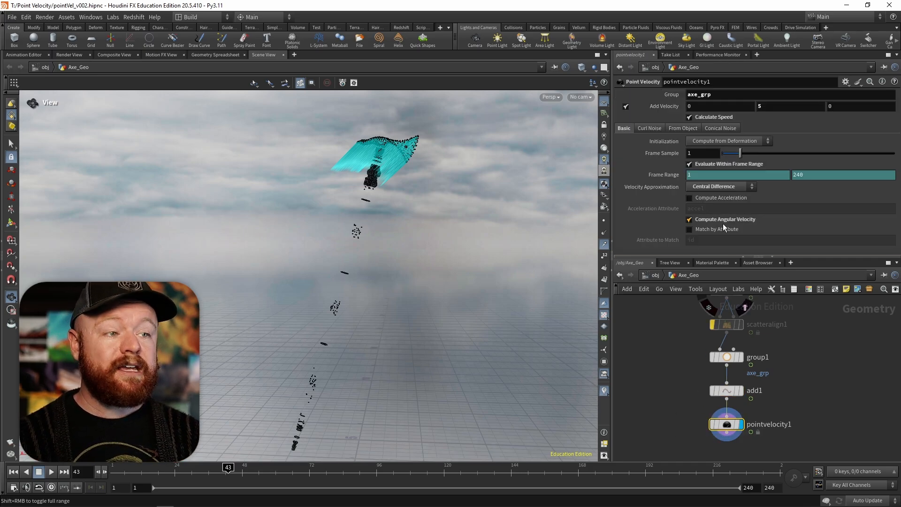
mouse_move(743, 224)
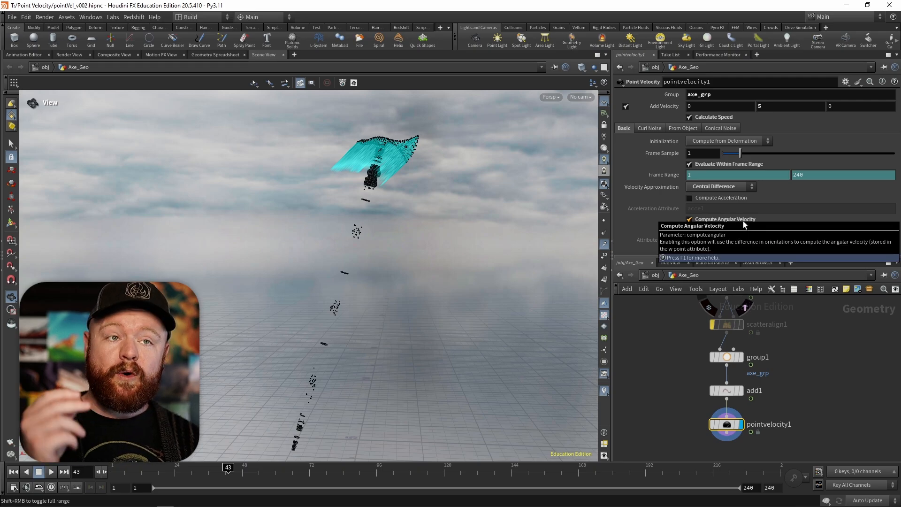
click(219, 54)
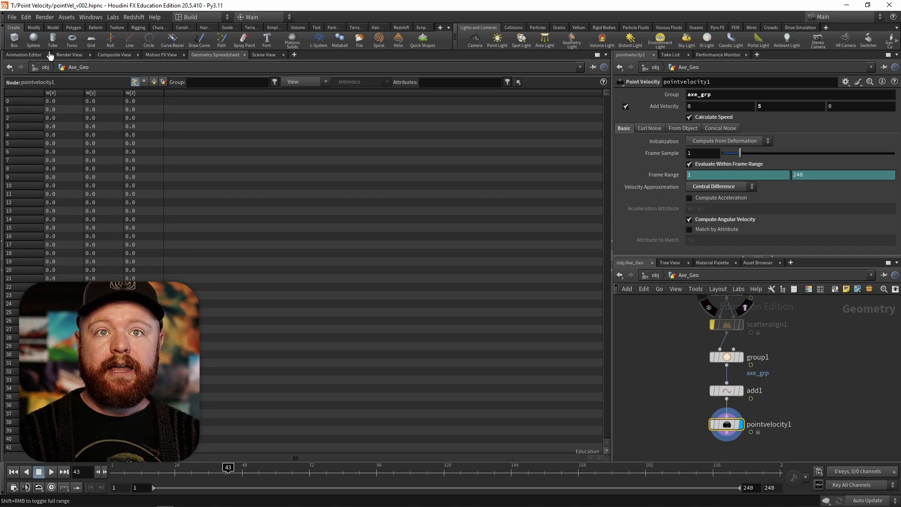
drag(191, 473, 338, 470)
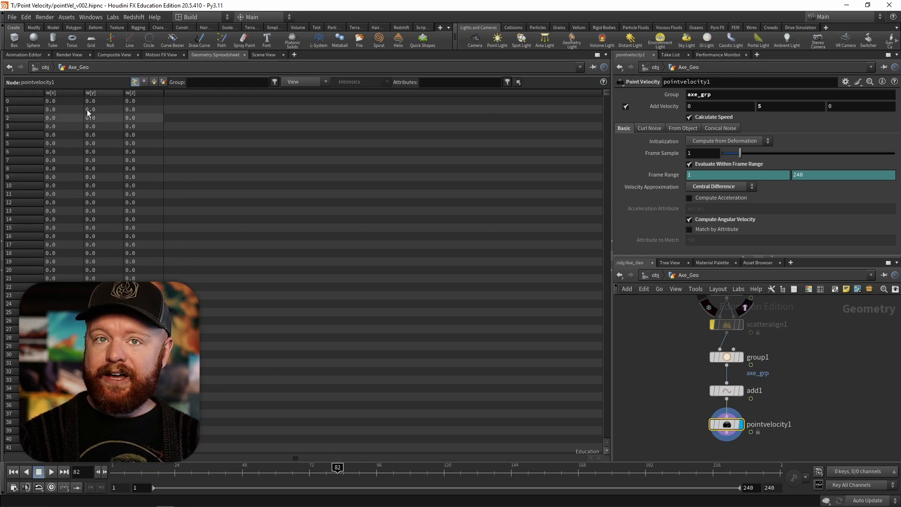
- Display the colored orientation axes on the axe points in the 3D view, and scrub the animation to frame 47
click(263, 55)
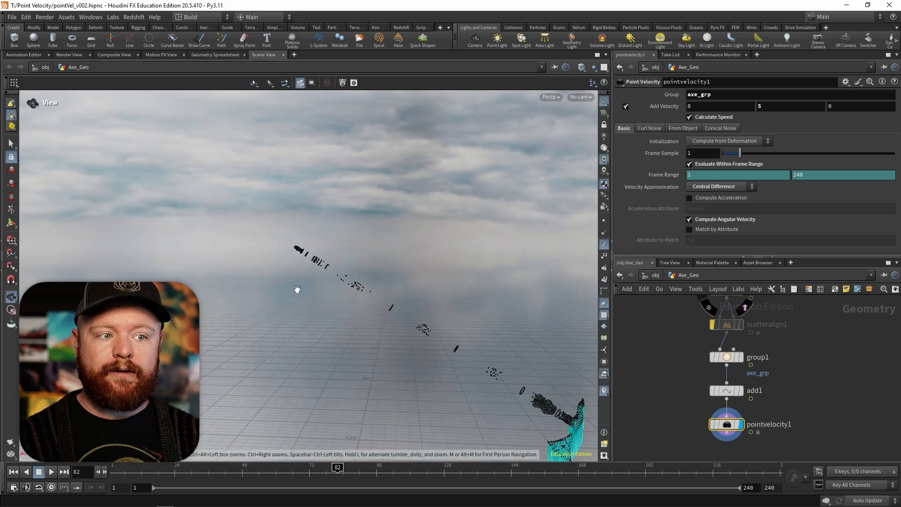
click(605, 351)
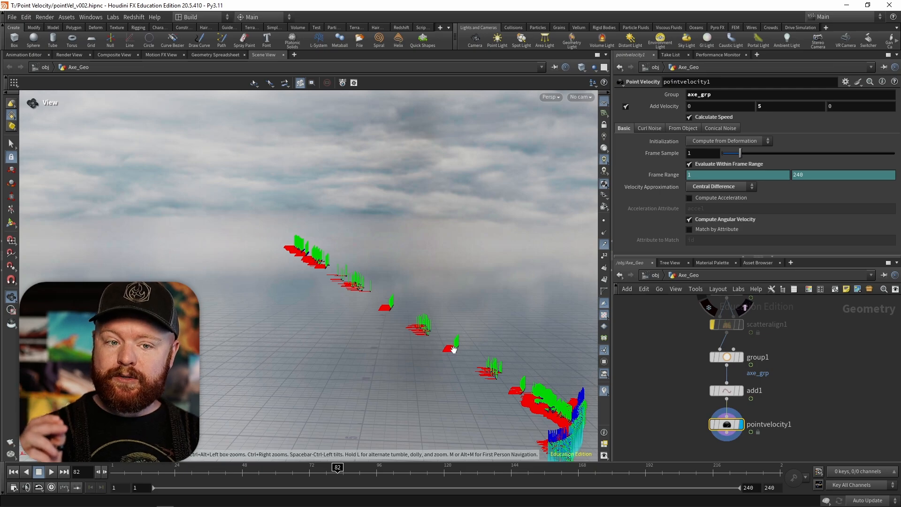
click(158, 468)
drag(159, 468, 253, 467)
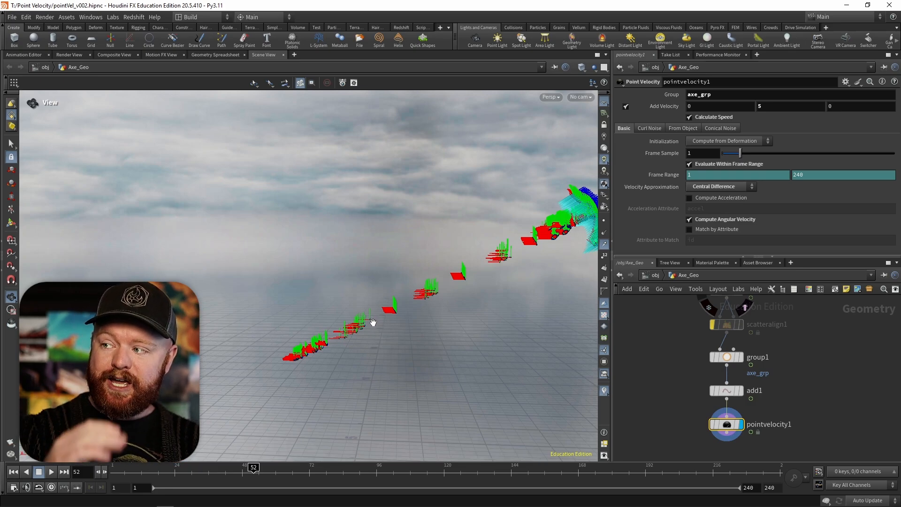
mouse_move(254, 468)
mouse_down()
mouse_move(242, 471)
mouse_move(330, 465)
mouse_move(240, 468)
mouse_up()
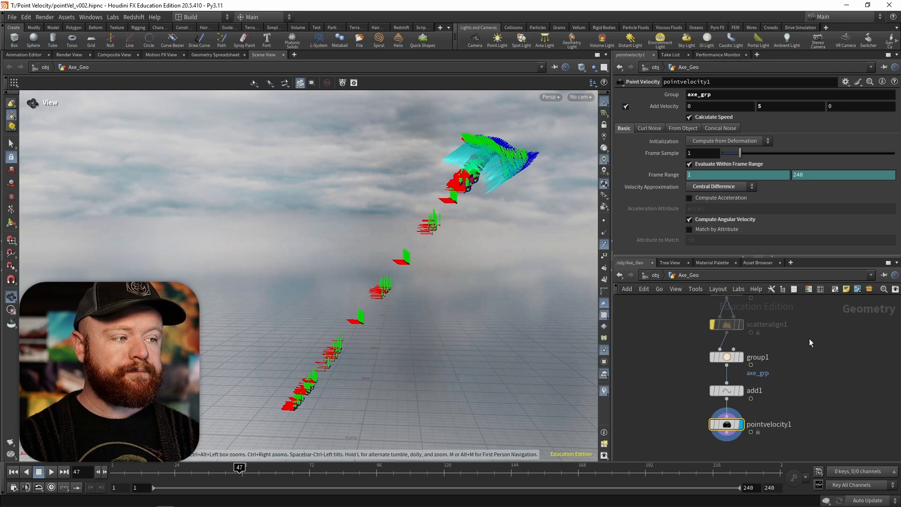
middle_drag(809, 339, 771, 366)
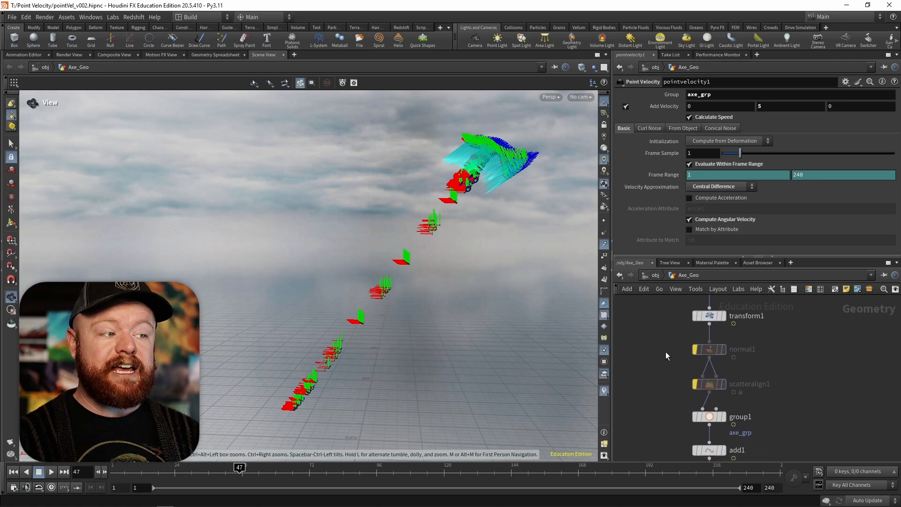
- Turn off the bypass on the normal1 and scatteralign1 nodes and scrub the animation to frame 48
middle_drag(666, 351, 684, 350)
drag(674, 332, 817, 398)
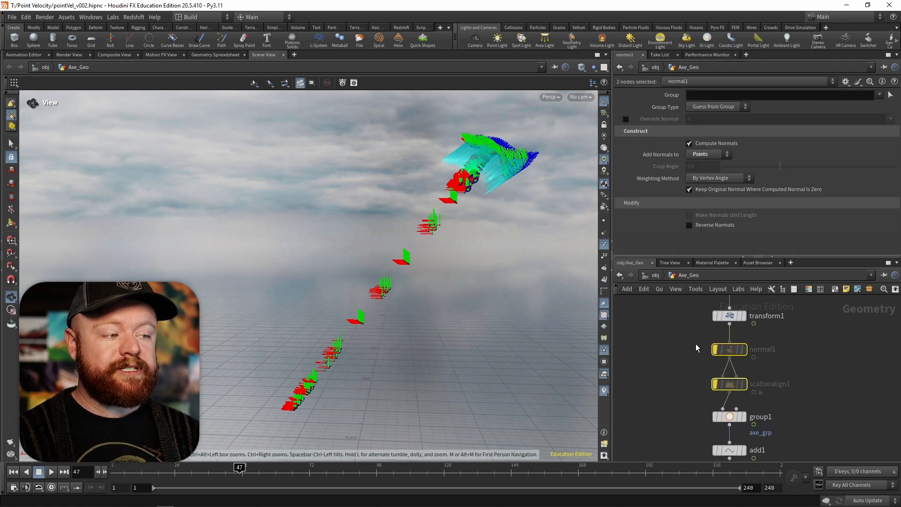
click(730, 349)
middle_drag(679, 365, 662, 347)
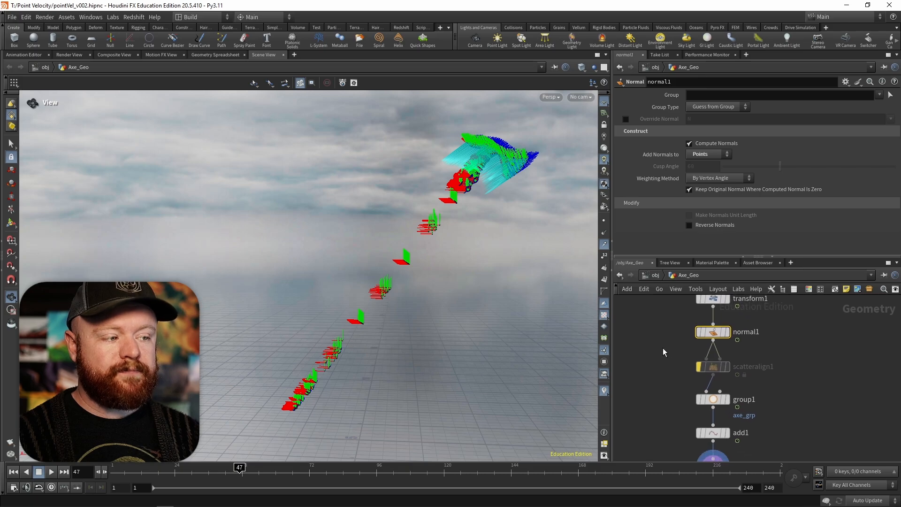
click(710, 367)
click(694, 348)
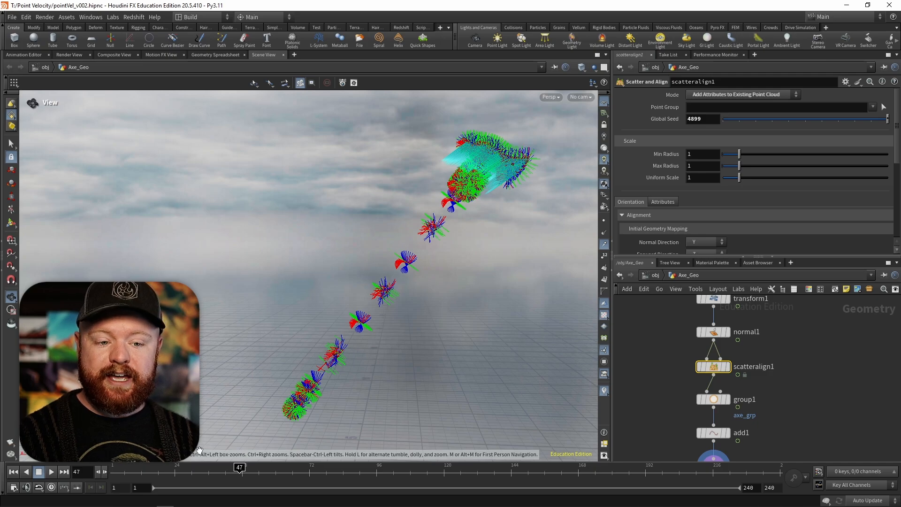
click(174, 469)
drag(174, 469, 242, 467)
- Show only pointvelocity1's angular velocity attribute w in the geometry spreadsheet and examine it while scrubbing the animation to frame 67
middle_drag(799, 403, 808, 317)
drag(795, 362, 699, 399)
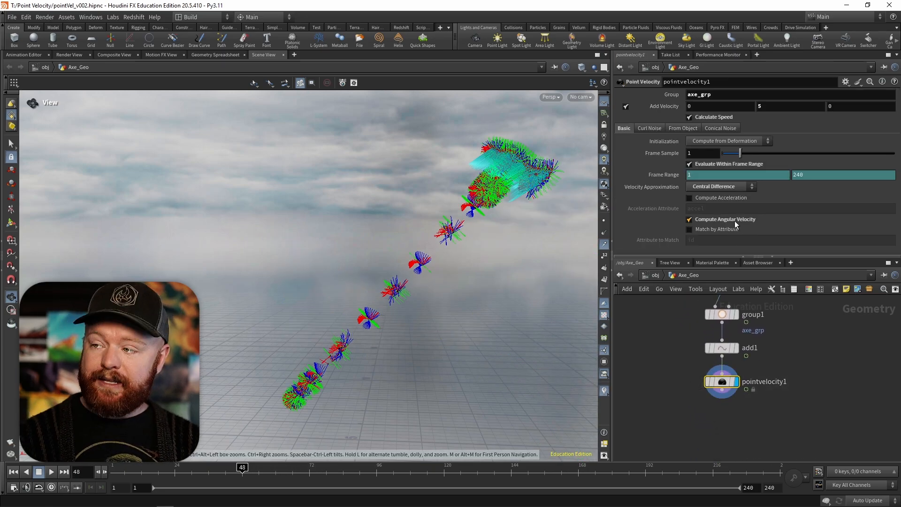
click(218, 55)
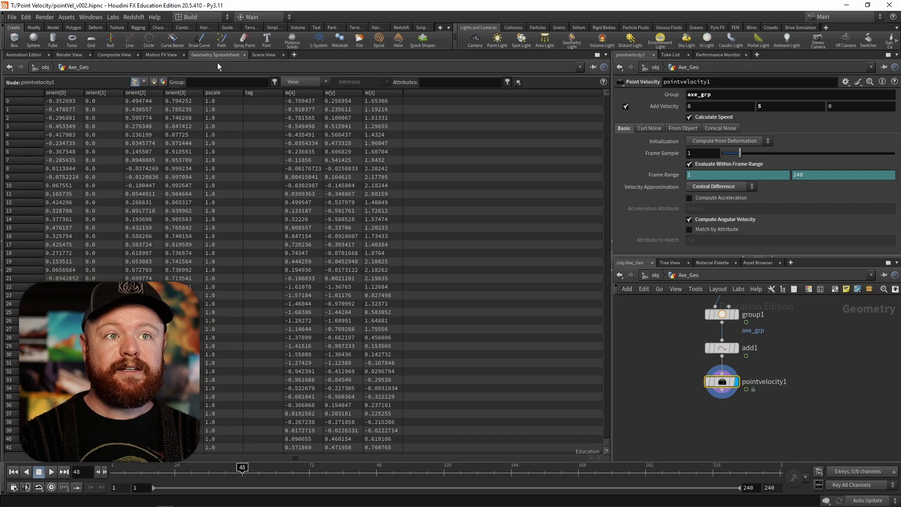
click(300, 81)
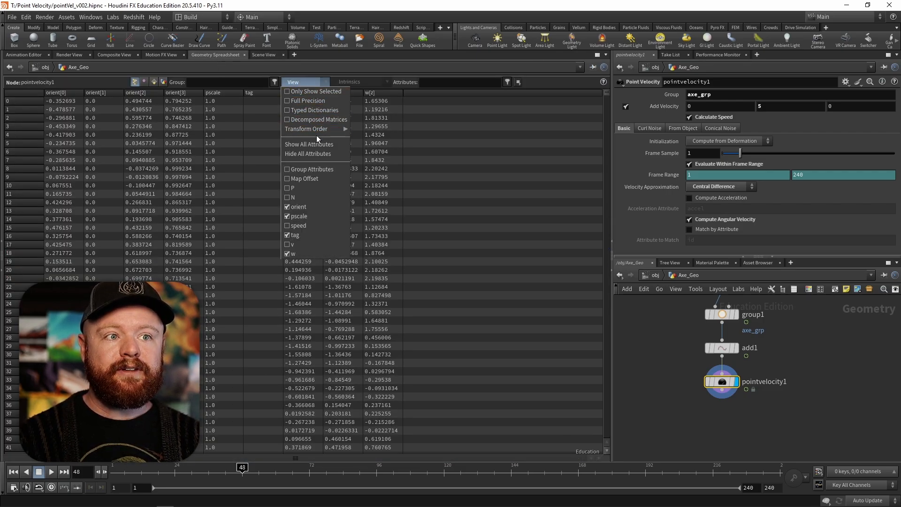
click(322, 153)
click(293, 82)
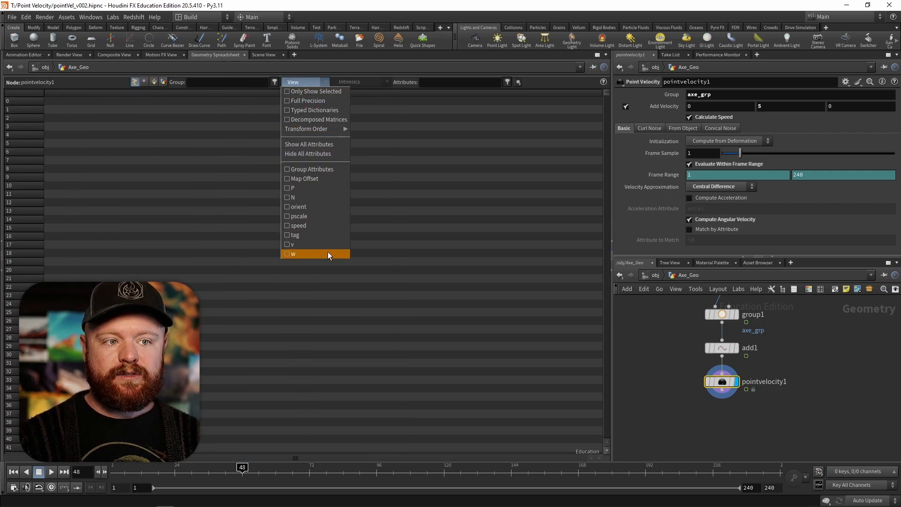
click(327, 253)
drag(206, 470, 294, 468)
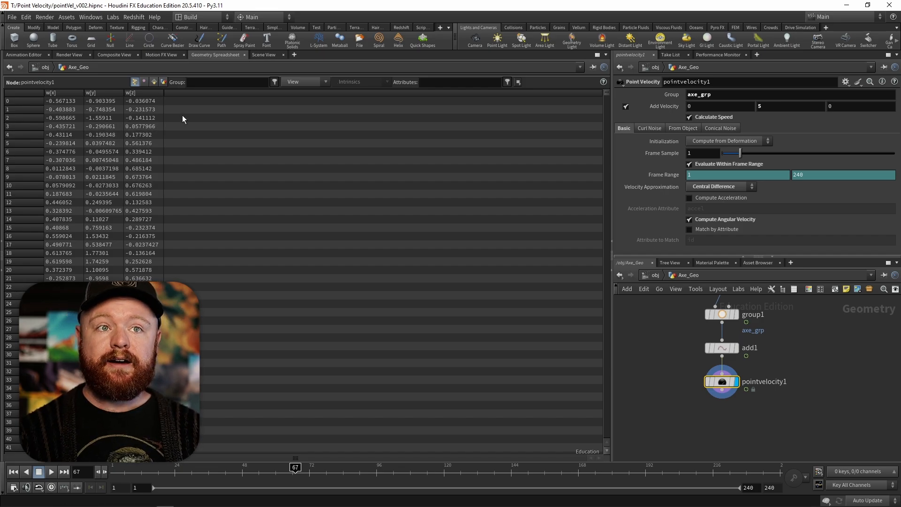
- Return to the 3D view and enable Match by Attribute with id on pointvelocity1, keeping Velocity Approximation at Central Difference
click(264, 55)
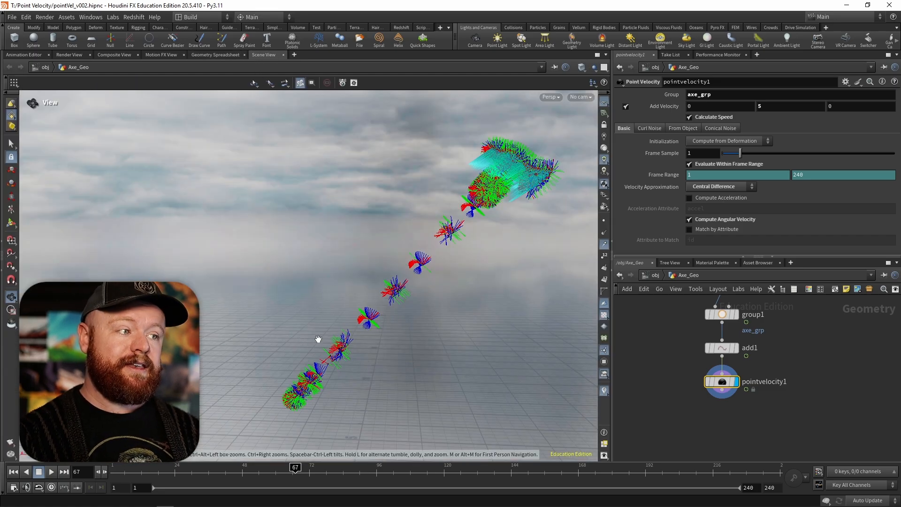
click(718, 229)
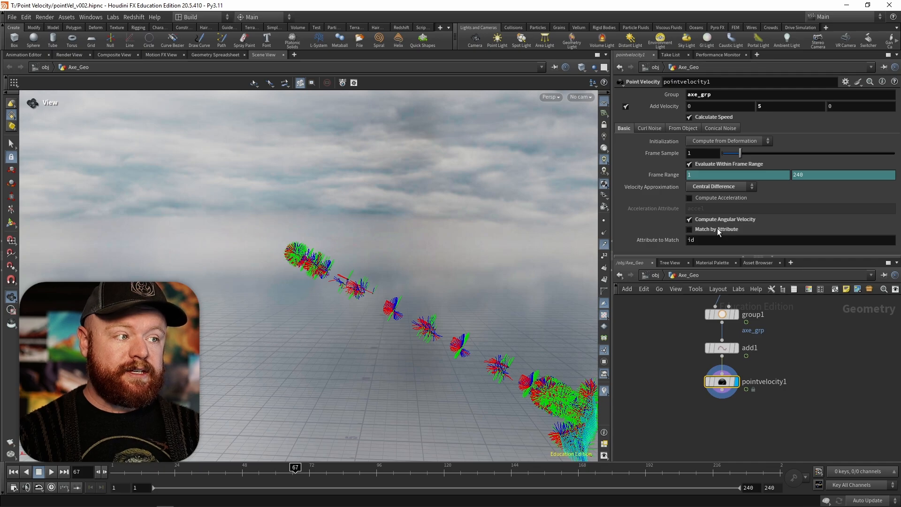
click(717, 228)
click(713, 230)
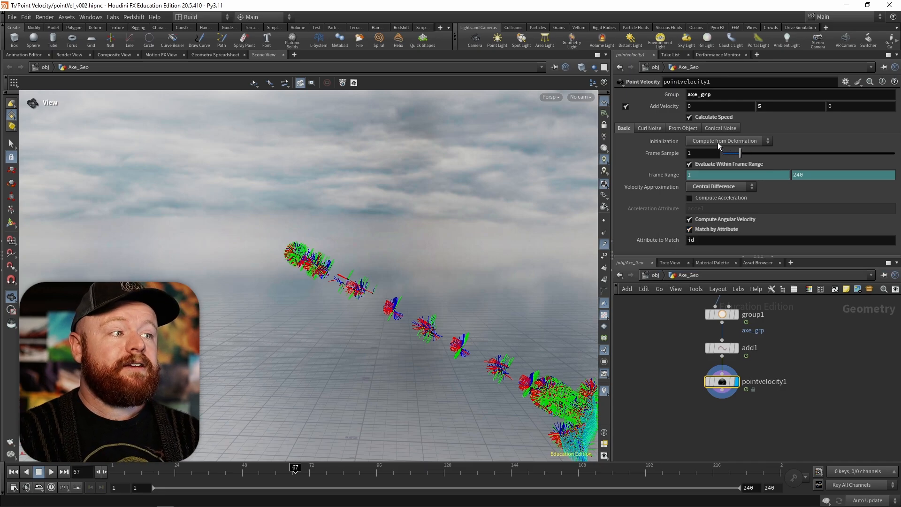
click(741, 187)
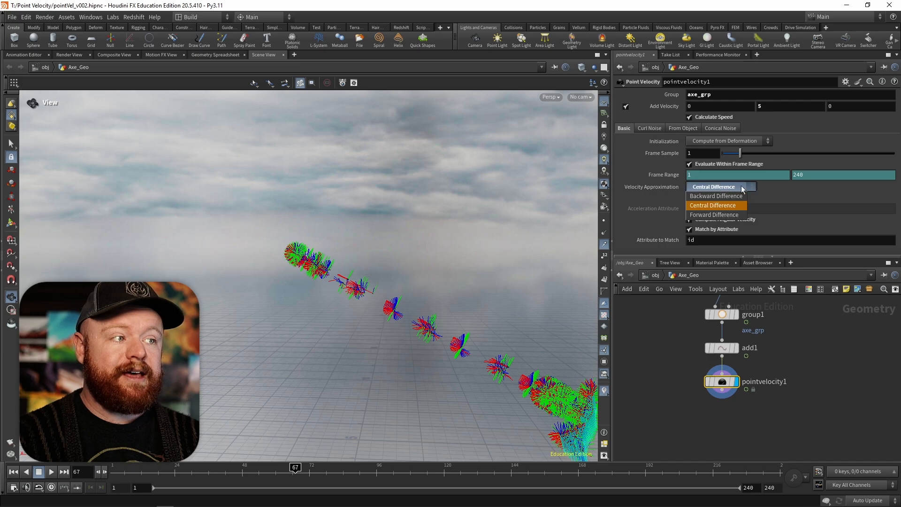
click(729, 206)
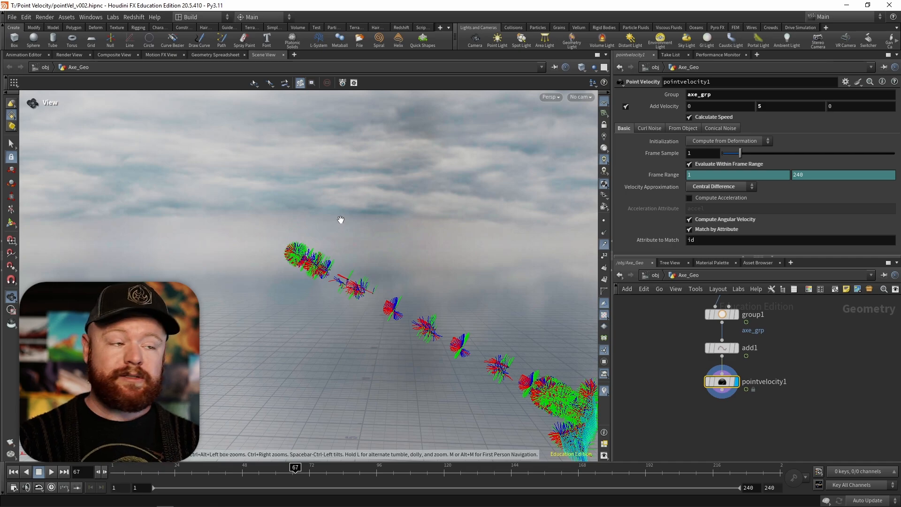
click(694, 241)
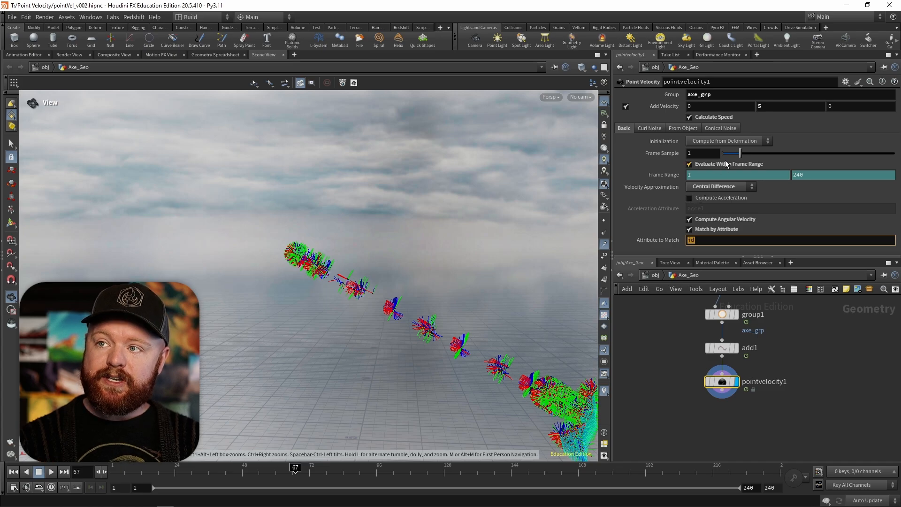
- Try the Keep Incoming and Set to Value initialization modes on pointvelocity1
click(744, 141)
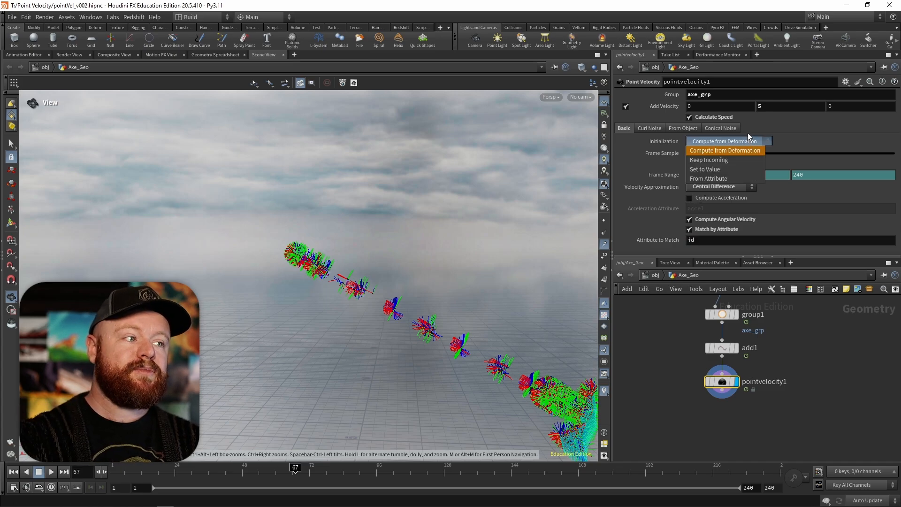
click(722, 160)
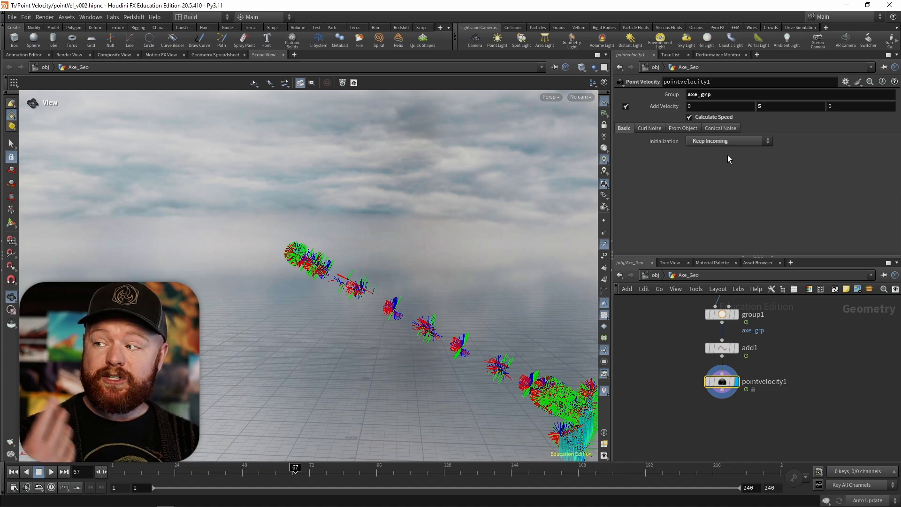
click(734, 142)
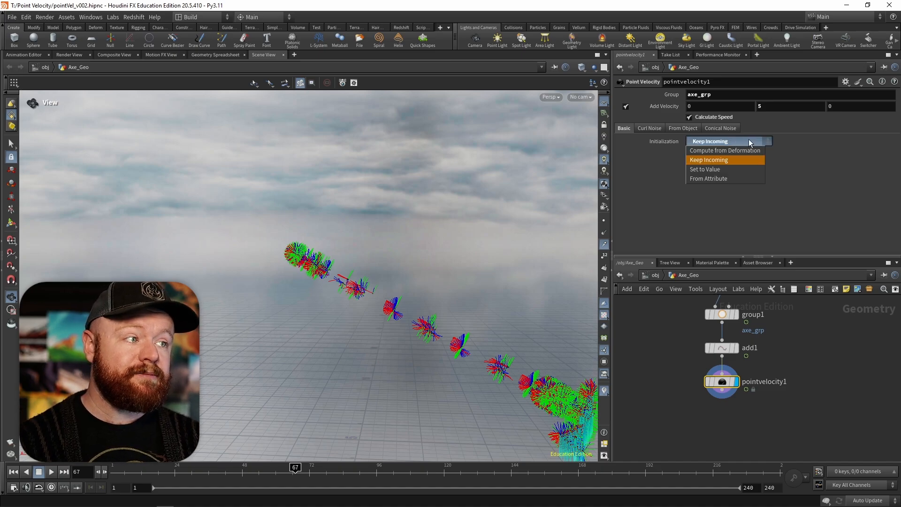
click(756, 168)
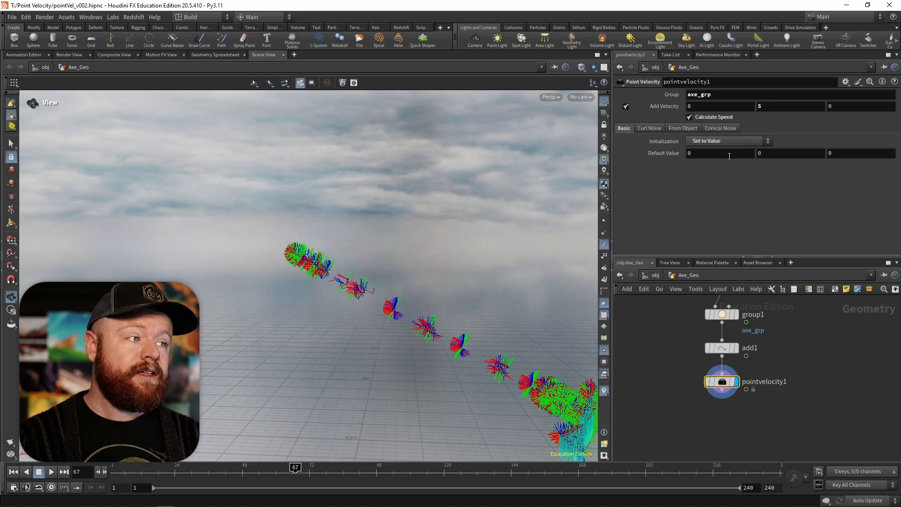
key(Tab)
key(Tab)
click(691, 104)
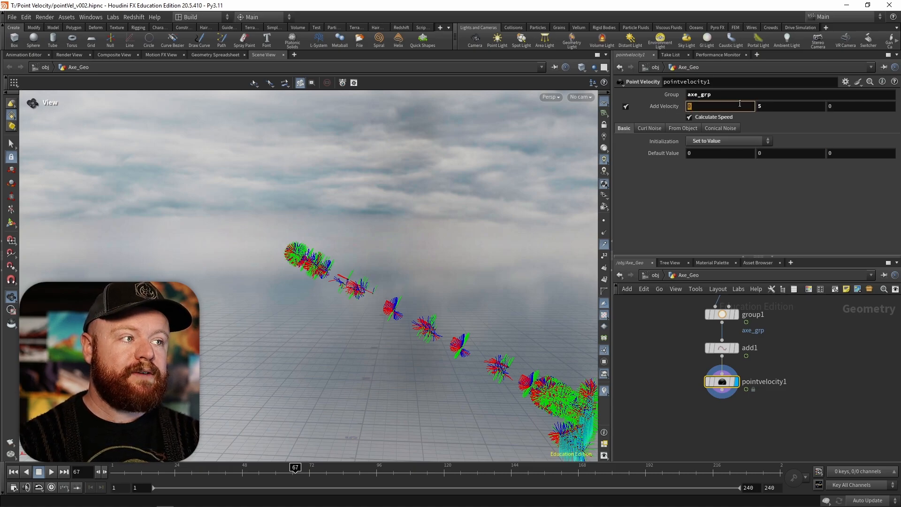
key(Tab)
key(Tab)
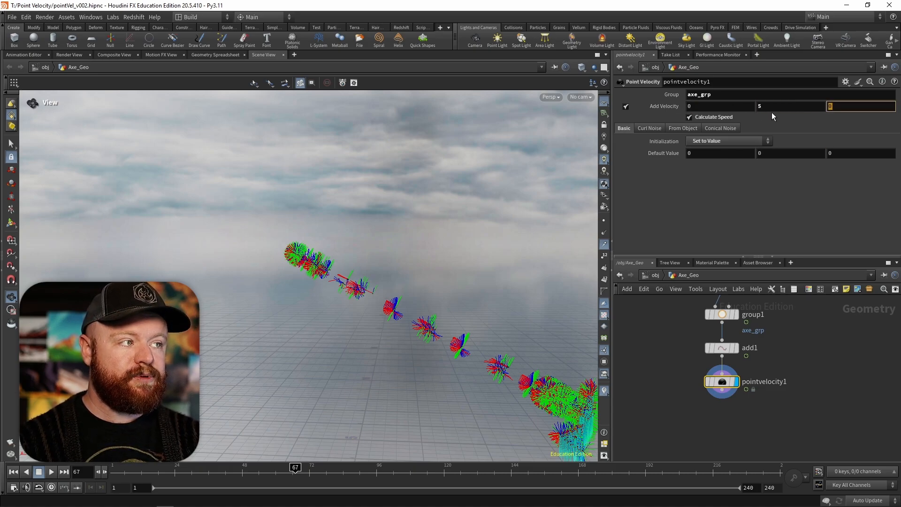
- Set pointvelocity1's Initialization to From Attribute, using the N attribute as the velocity source
click(712, 141)
click(729, 177)
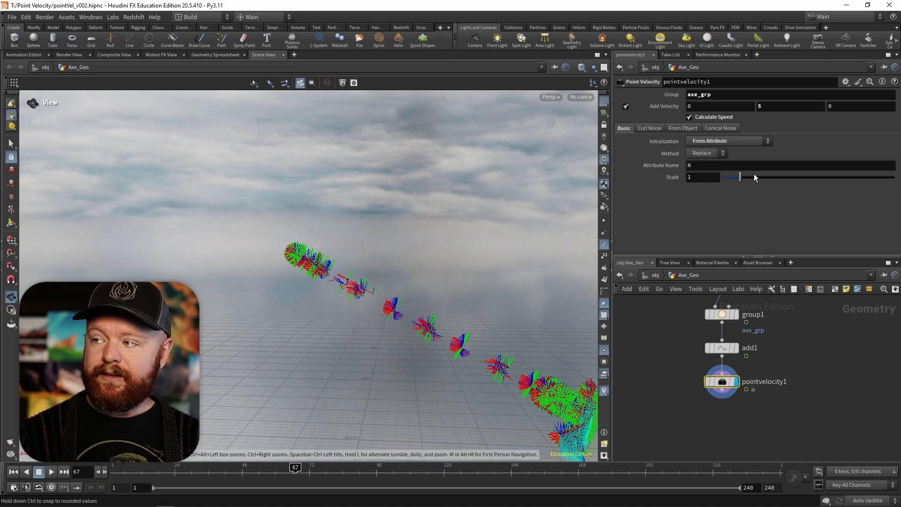
click(728, 166)
key(Return)
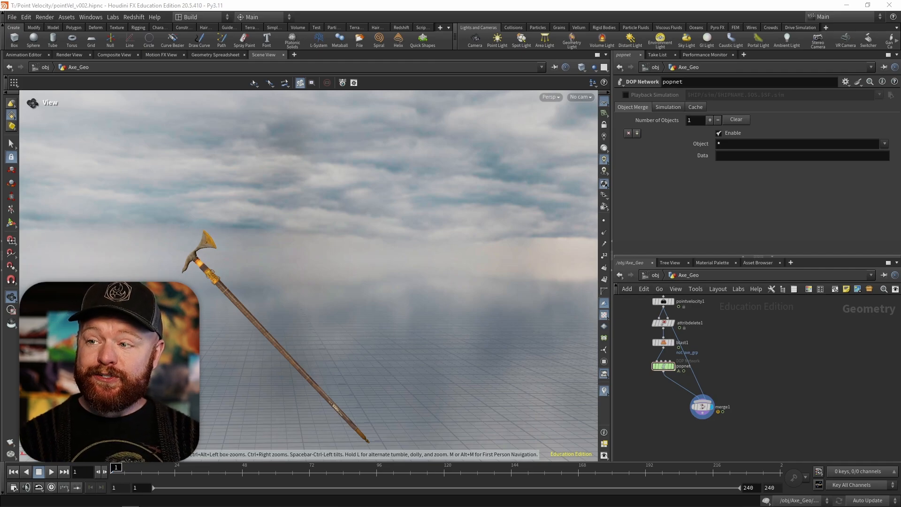
- Examine the popnet particles emitted from the axe head while scrubbing the simulation from frame 1 to frame 37
middle_drag(745, 326, 767, 330)
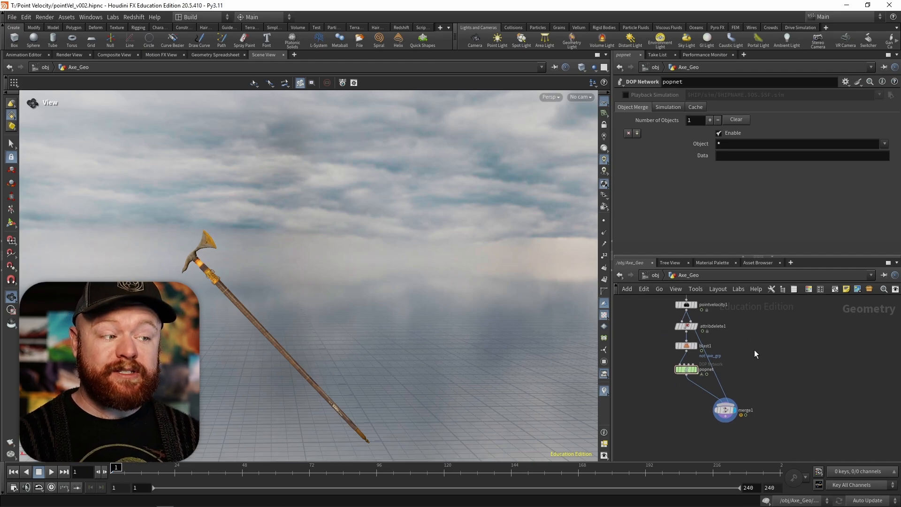
scroll(750, 351, up, 3)
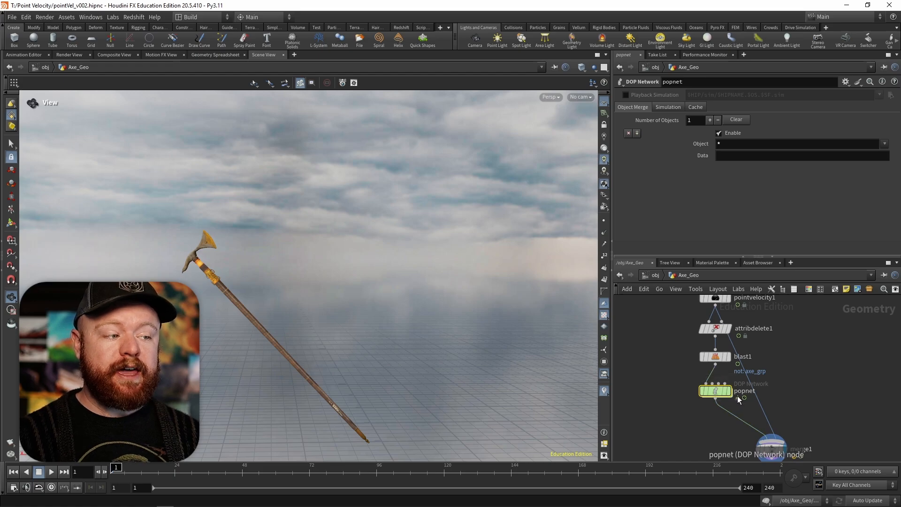
mouse_move(736, 394)
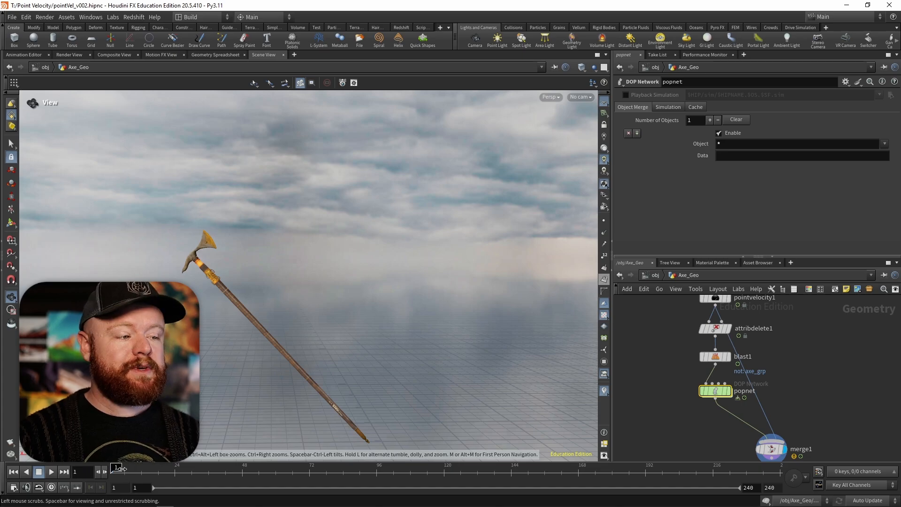
drag(118, 468, 224, 469)
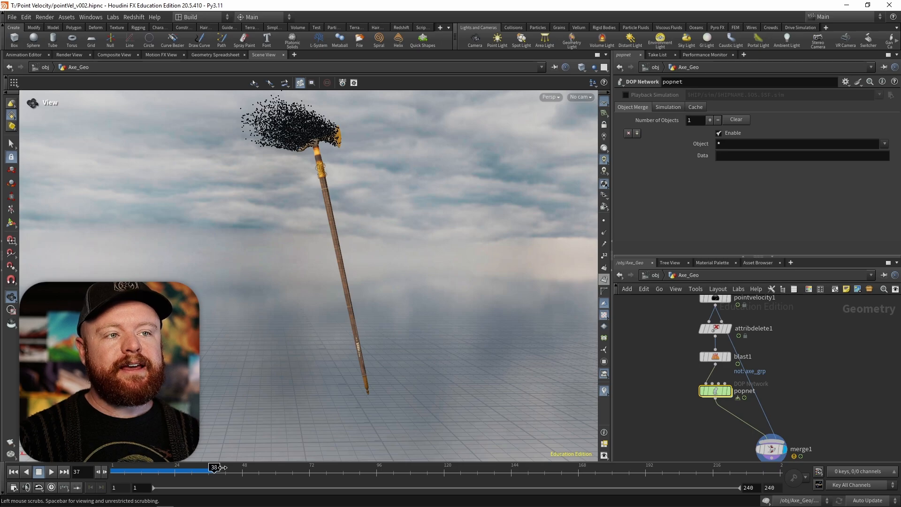
drag(274, 281, 253, 314)
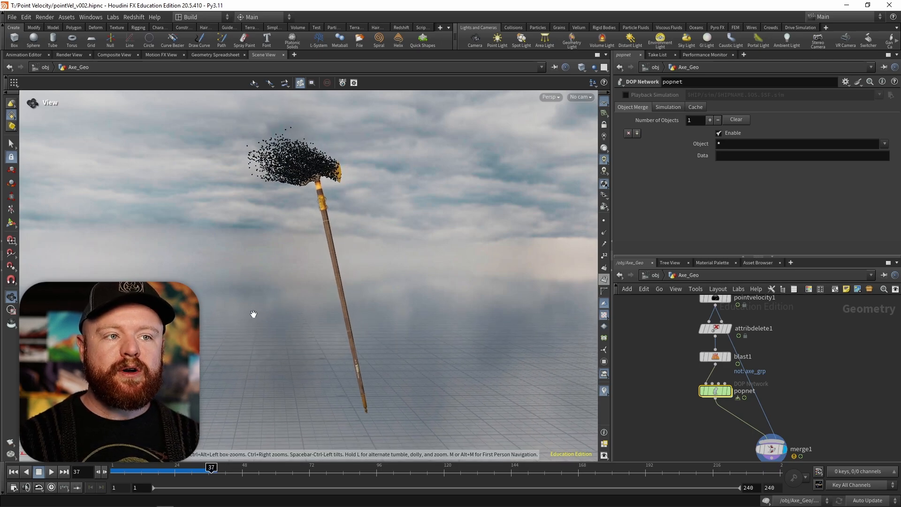
- Select pointvelocity1 to review its settings and scrub the particle simulation from frame 13 to frame 41
middle_drag(799, 332, 766, 387)
click(682, 351)
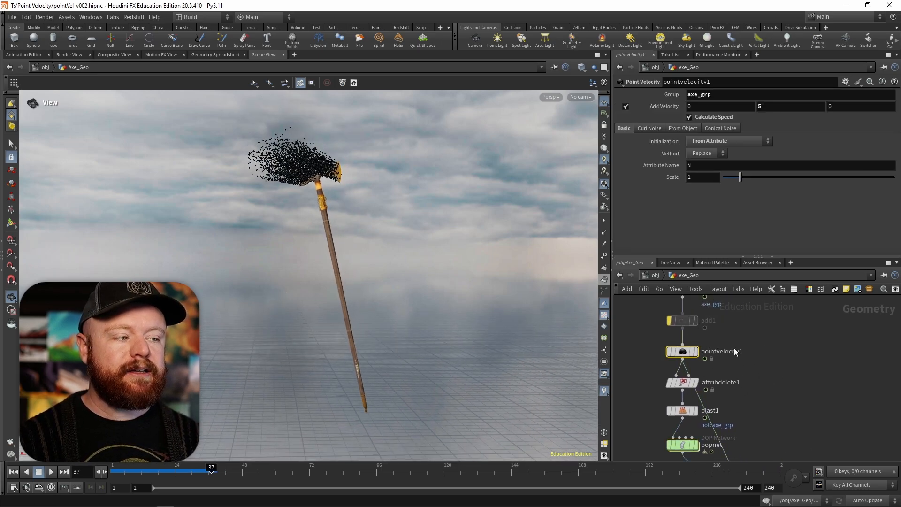
middle_drag(735, 351, 759, 338)
mouse_move(712, 336)
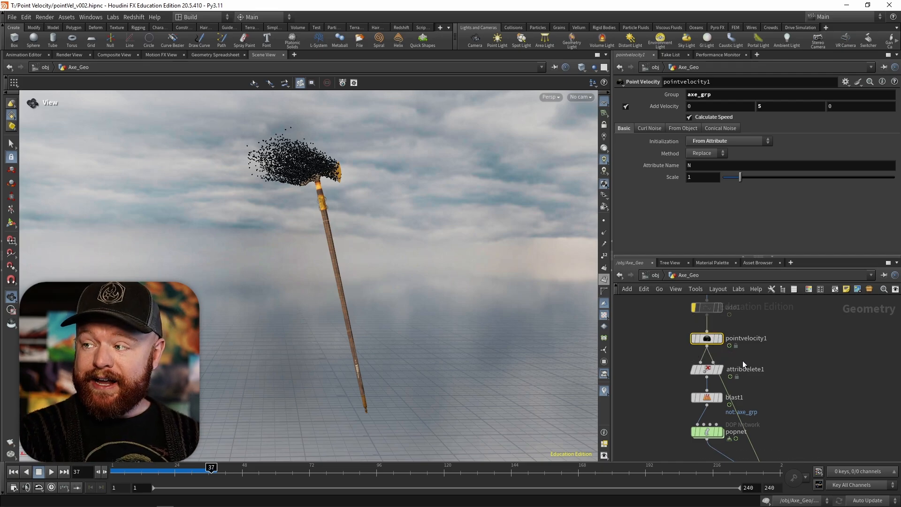
click(144, 469)
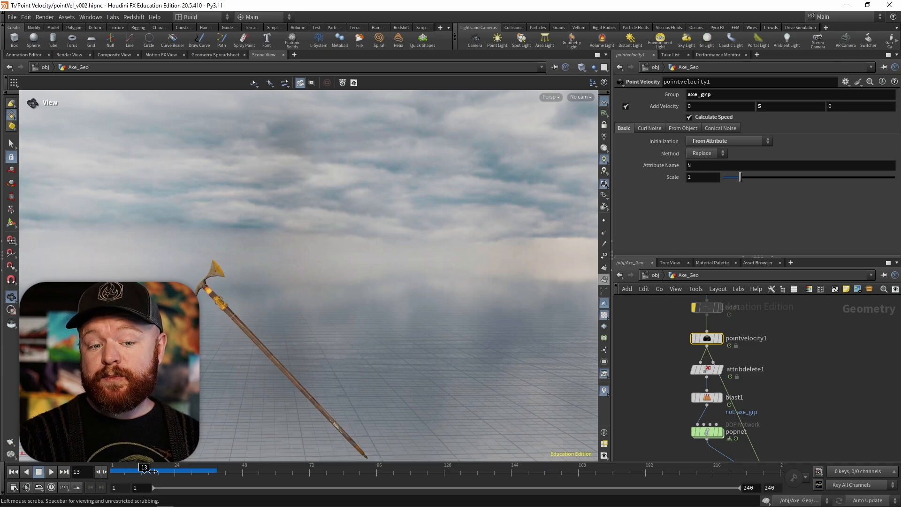
drag(151, 471, 222, 470)
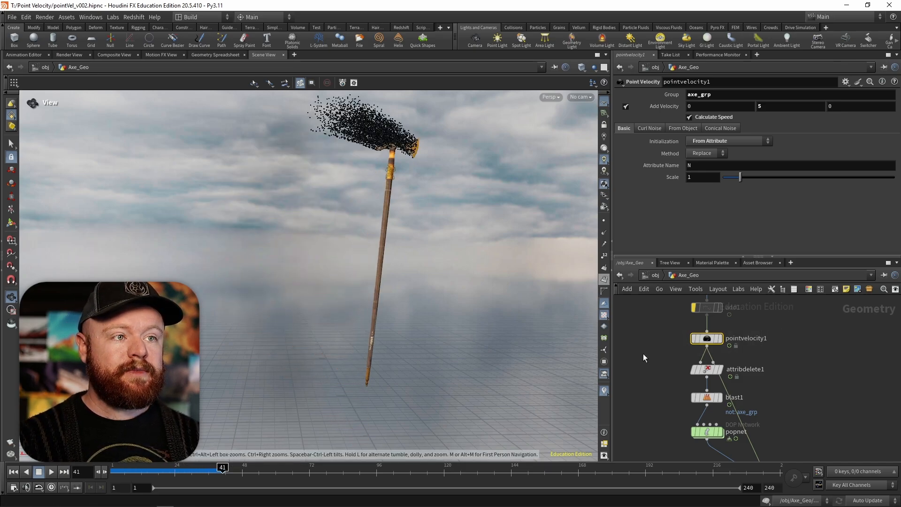
- Add curl noise to pointvelocity1 and display the node's velocity vectors on the axe head while scrubbing the animation to frame 46
click(647, 128)
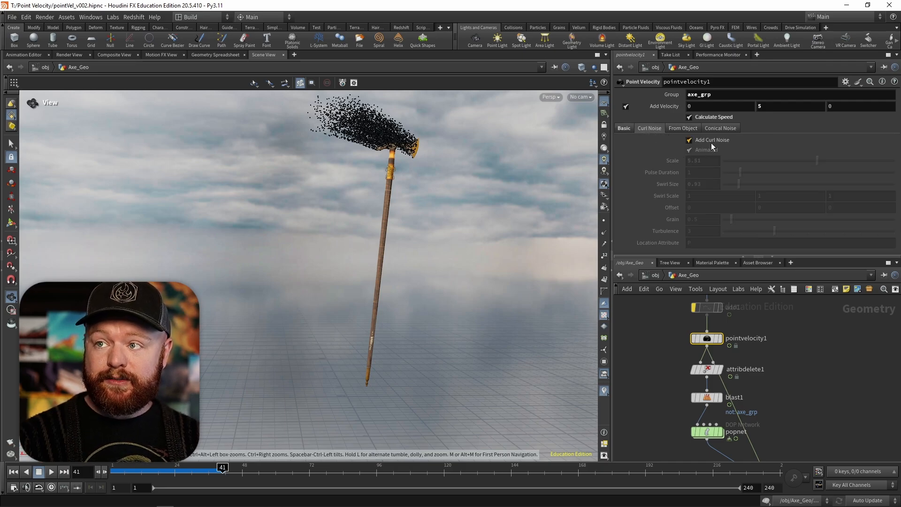
click(689, 139)
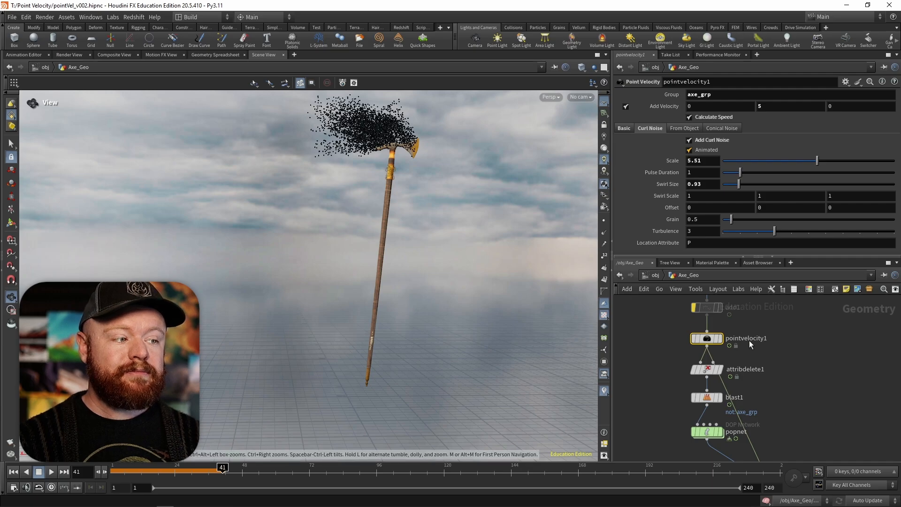
middle_drag(749, 341, 746, 355)
click(717, 353)
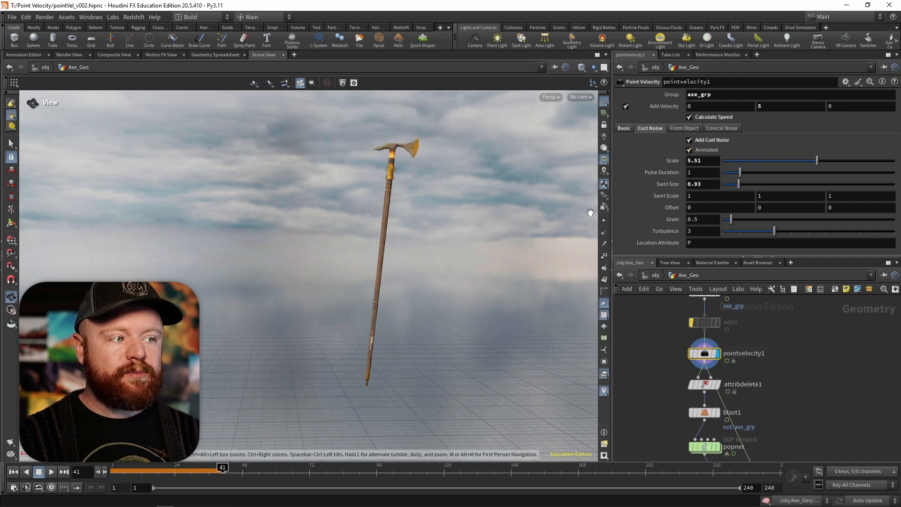
drag(120, 470, 237, 468)
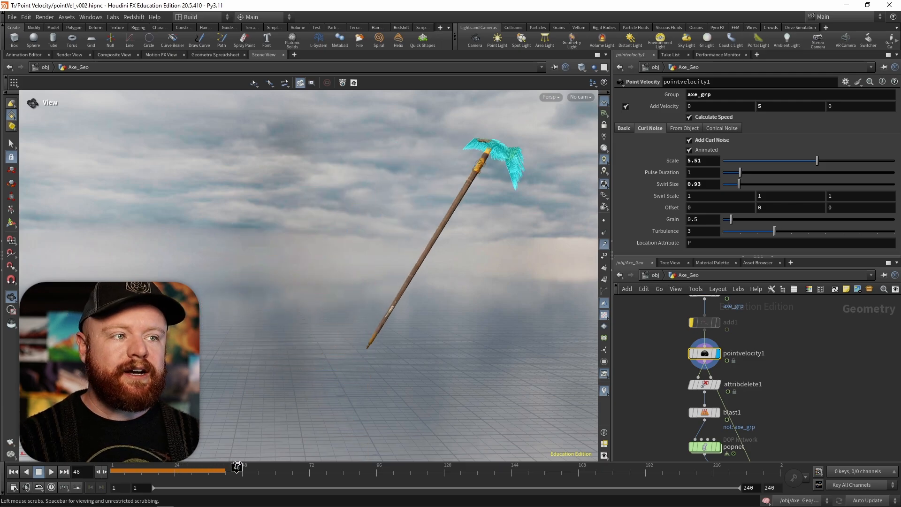
- Reset pointvelocity1's curl noise Swirl Size to 1, set its Scale to 1.5, and scrub the animation to check the vectors
ctrl+middle_click(707, 160)
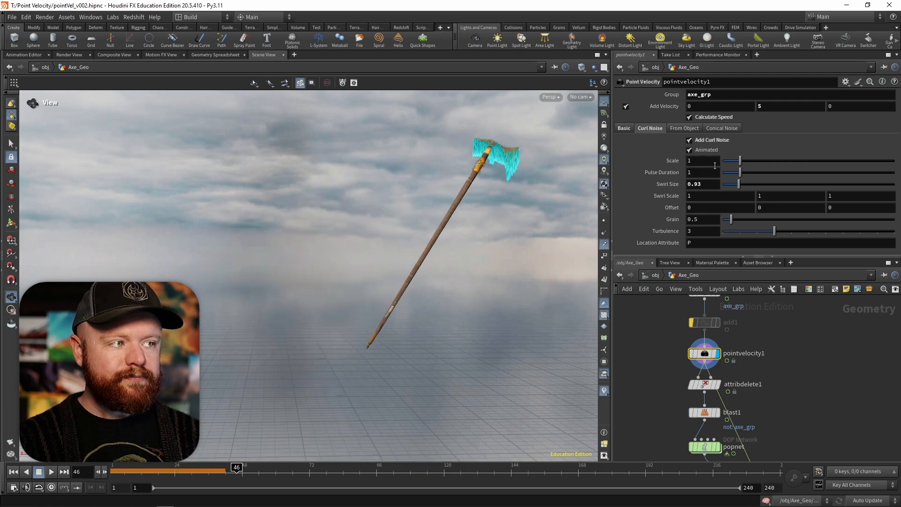
ctrl+middle_click(674, 183)
drag(188, 469, 231, 469)
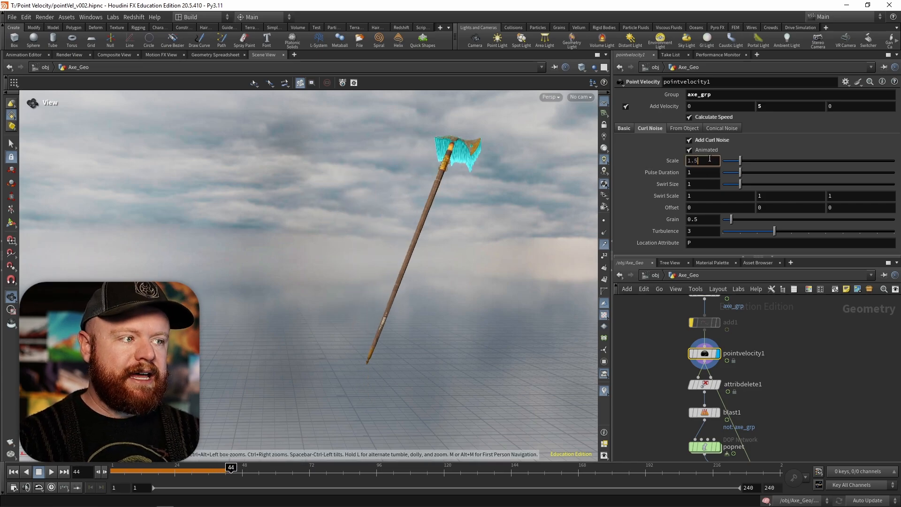
key(Return)
click(149, 471)
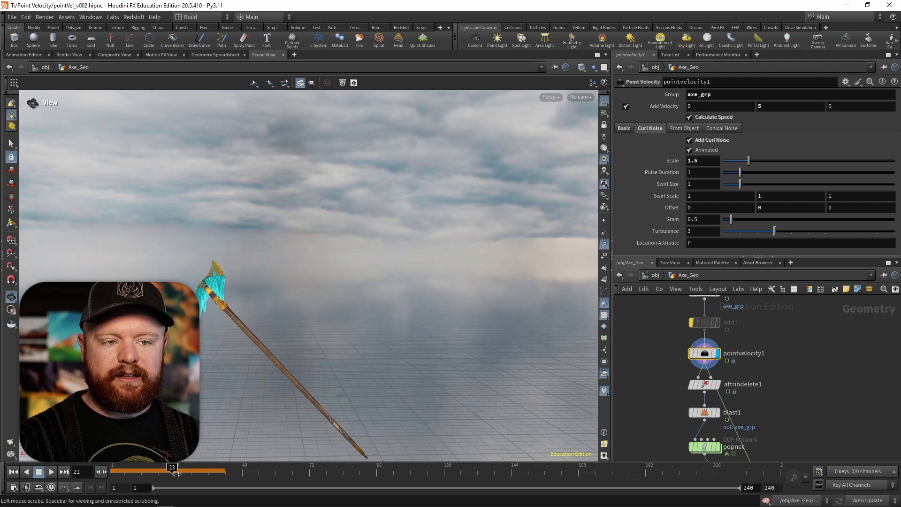
drag(176, 471, 217, 471)
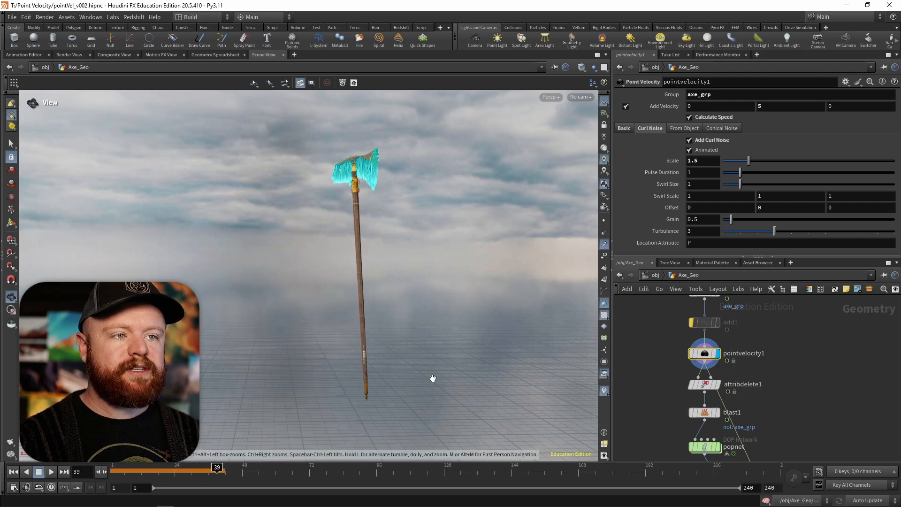
- Display merge1, hide the velocity vectors, and scrub the particle simulation from frame 1 to frame 58
middle_drag(753, 380, 752, 353)
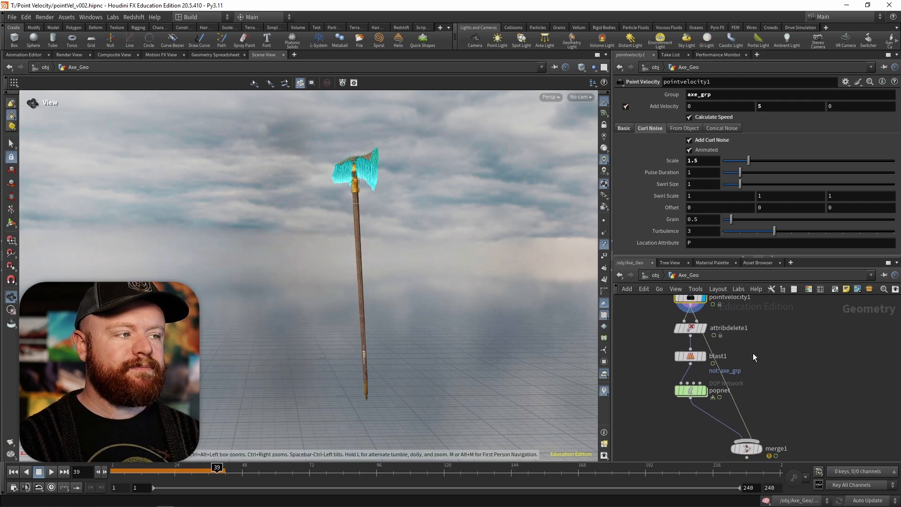
double_click(694, 161)
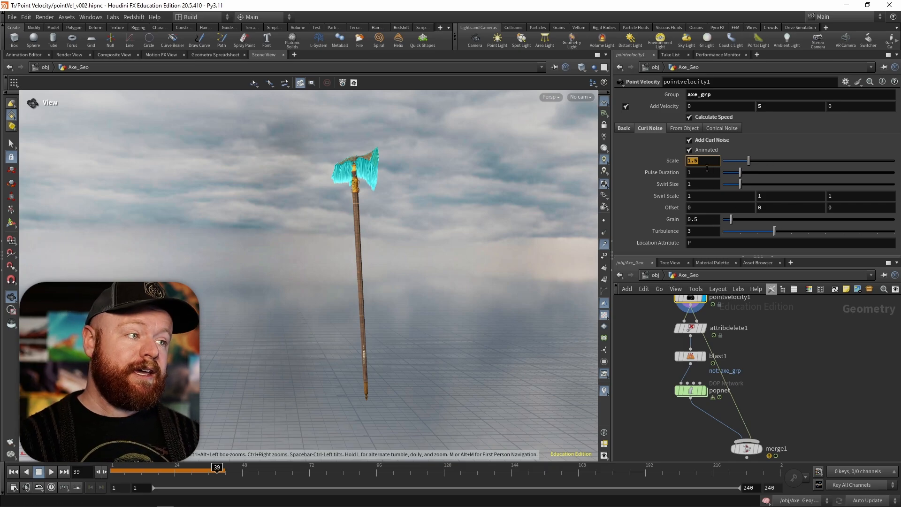
middle_drag(750, 357, 754, 344)
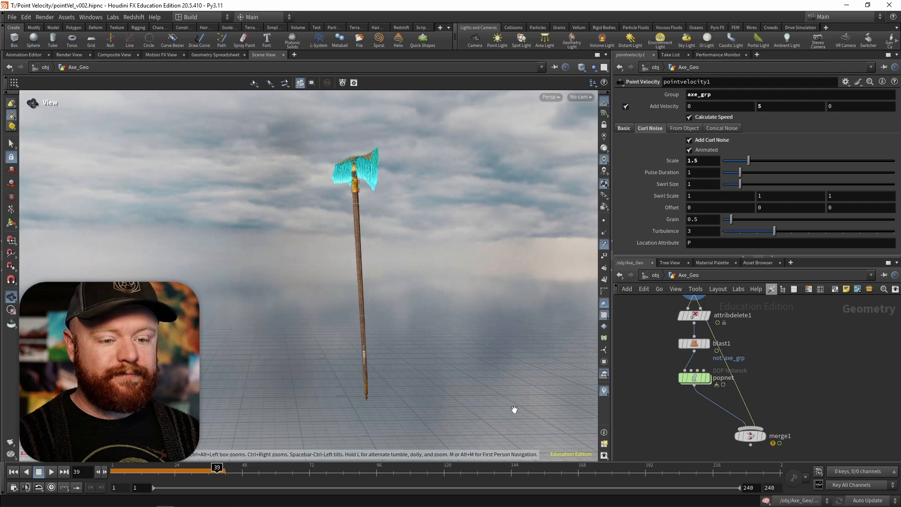
click(22, 473)
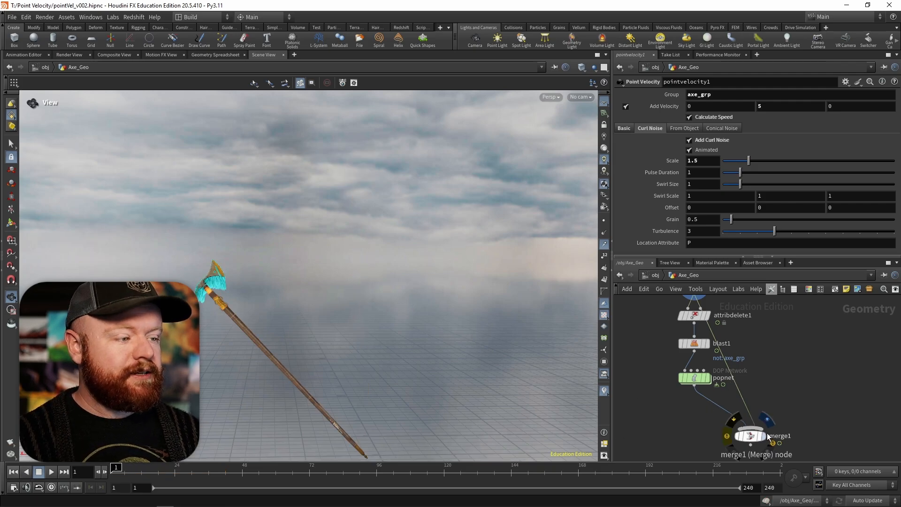
click(749, 436)
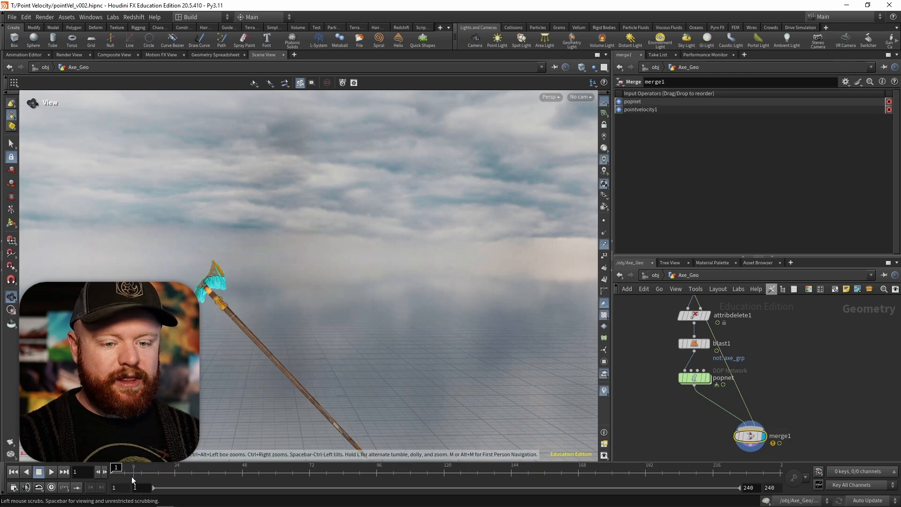
drag(138, 472, 264, 469)
click(606, 246)
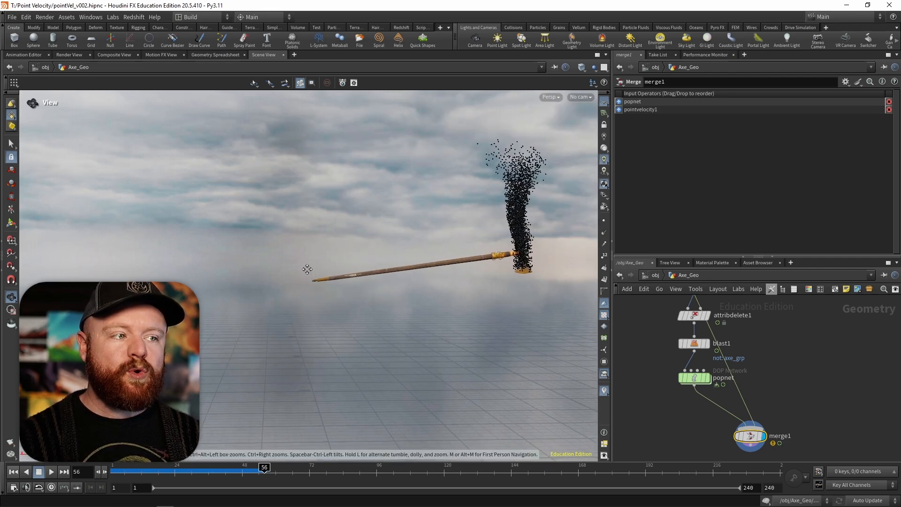
click(174, 471)
drag(174, 470, 272, 472)
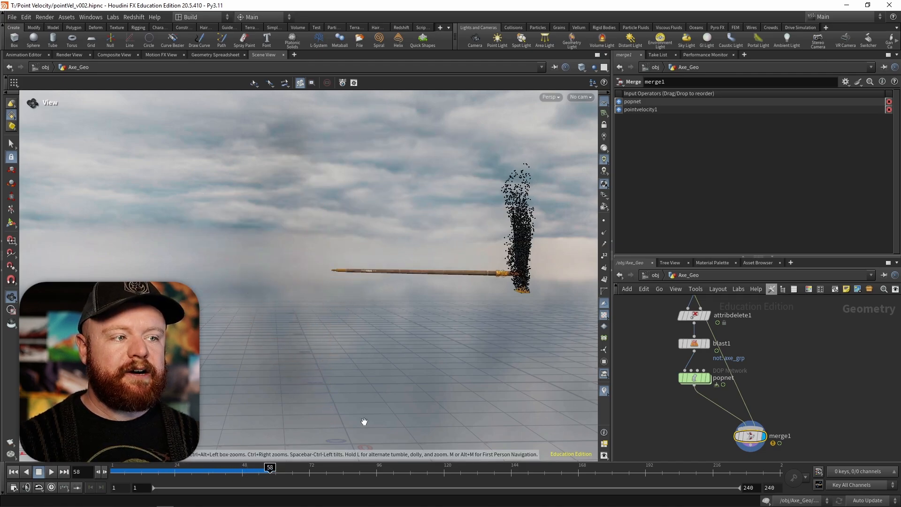
- Move attribdelete1 and the nodes below it down to make room beneath pointvelocity1
click(839, 354)
mouse_move(788, 335)
middle_down()
mouse_move(768, 382)
mouse_move(760, 350)
middle_up()
scroll(757, 368, down, 1)
drag(648, 333, 783, 451)
drag(682, 343, 689, 388)
middle_drag(708, 358, 738, 368)
scroll(749, 361, up, 3)
- Add a second Point Velocity node and insert it between pointvelocity1 and attribdelete1
click(750, 360)
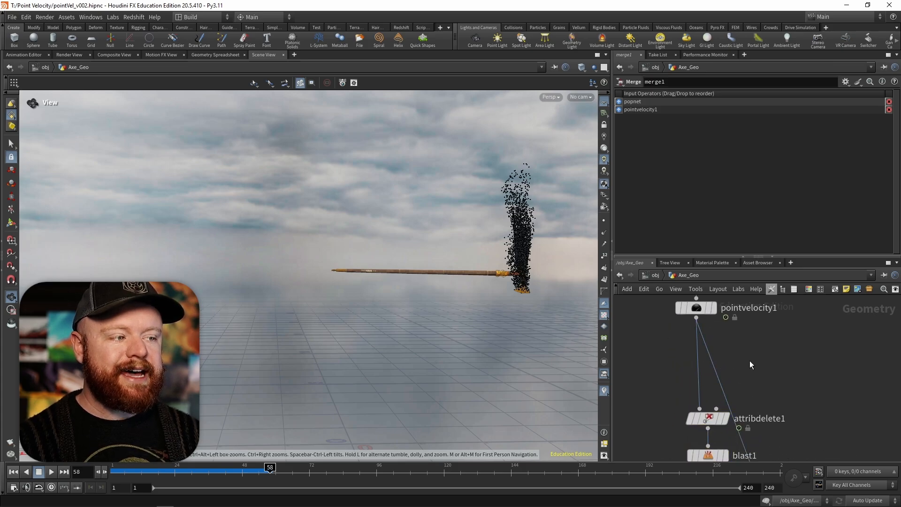
key(Tab)
text(poin)
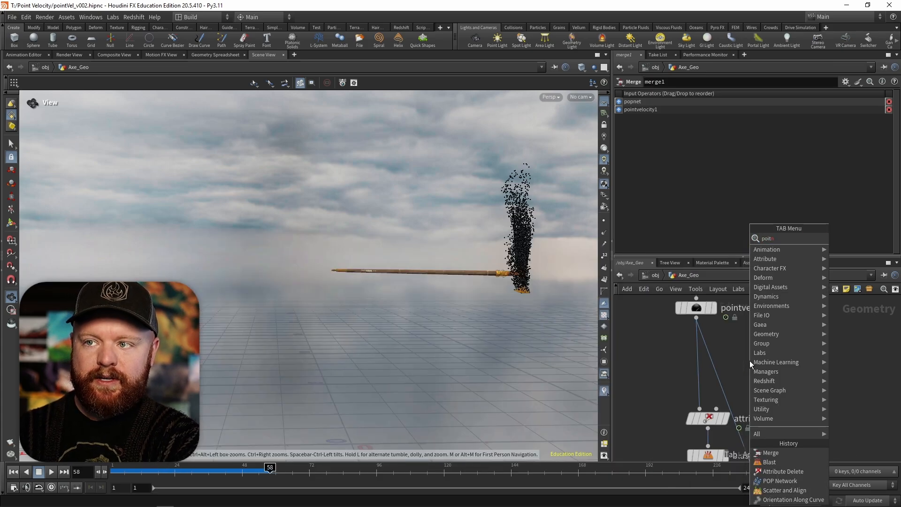
text(t vel)
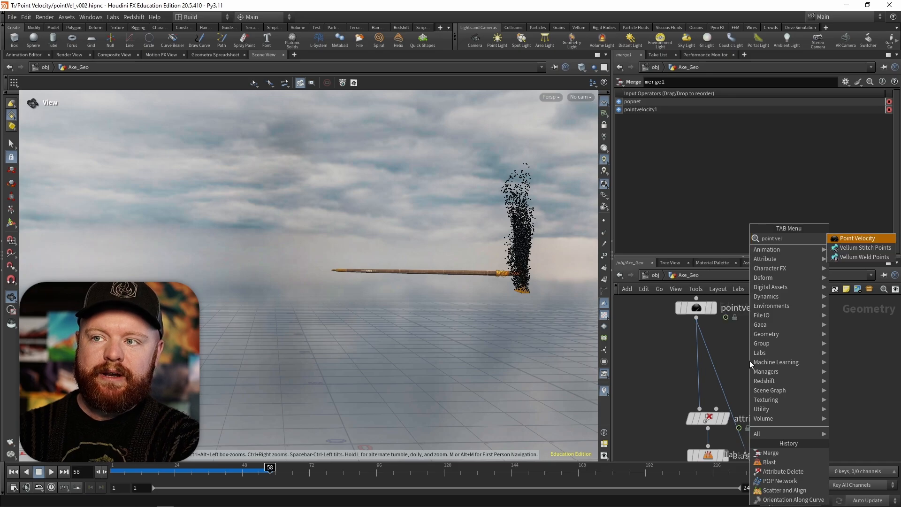
key(Return)
click(696, 348)
drag(695, 347, 693, 381)
- Set pointvelocity2's Initialization to Keep Incoming and add curl noise with a Swirl Size of 0.3
click(737, 141)
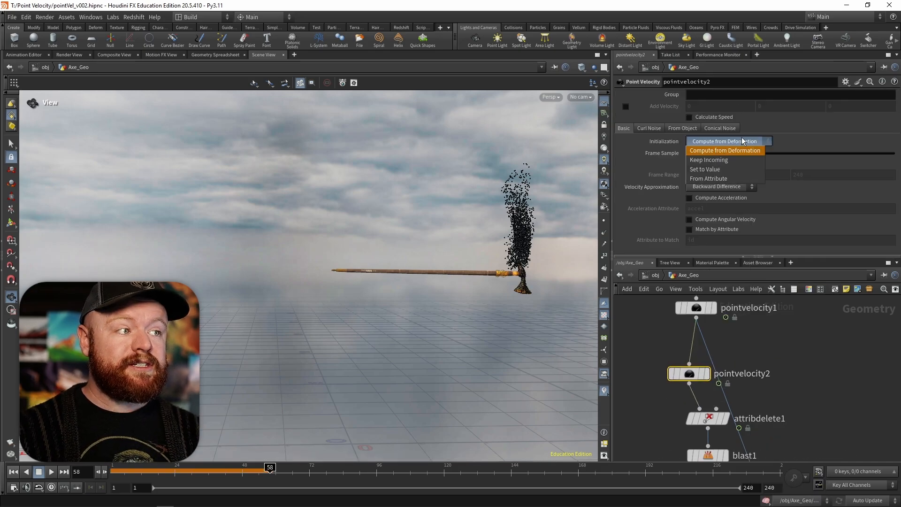
click(739, 159)
click(645, 128)
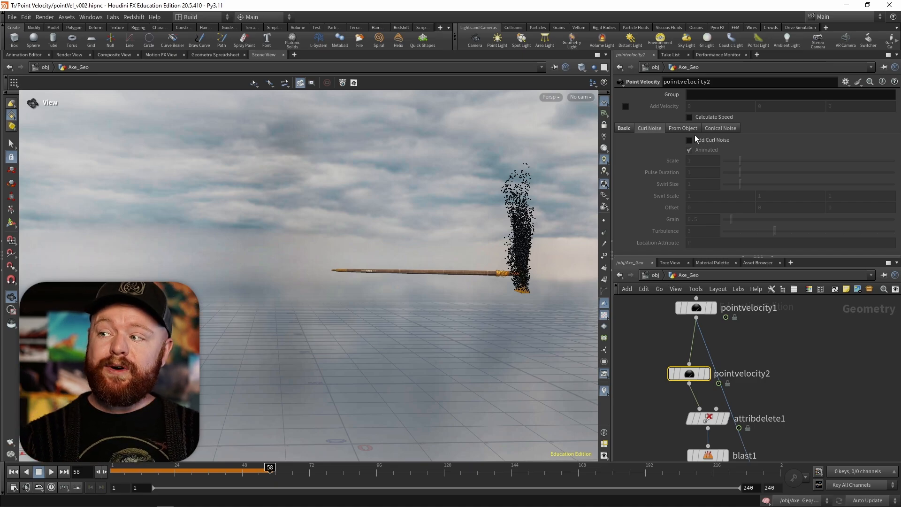
click(714, 140)
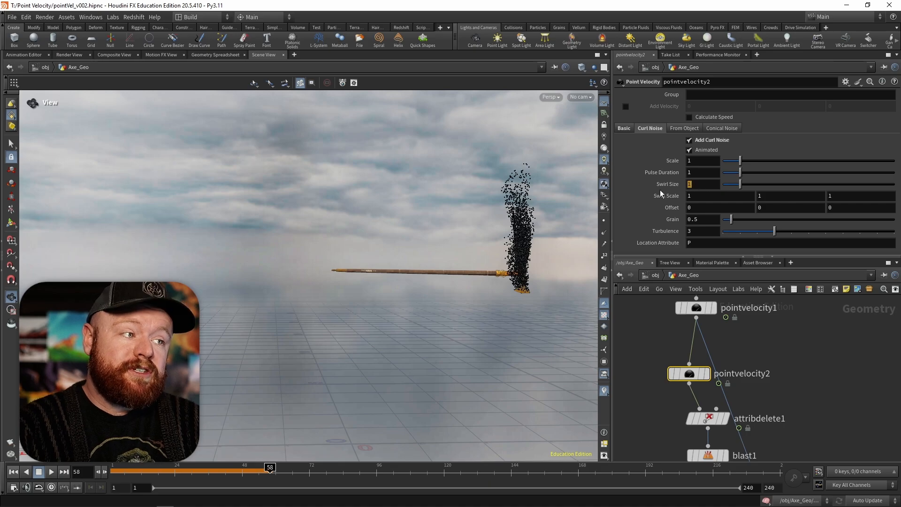
key(Return)
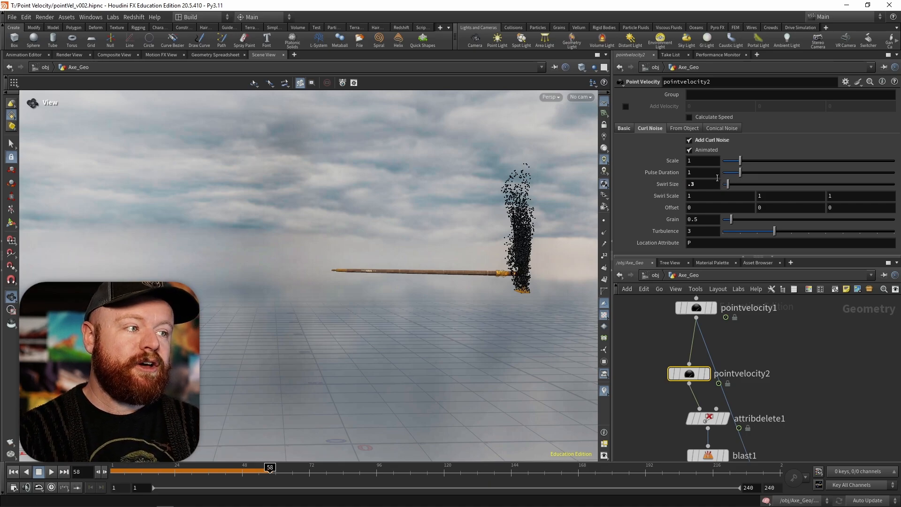
- Return to frame 1, display pointvelocity2, compare its settings with pointvelocity1, and scrub to frame 10
click(15, 472)
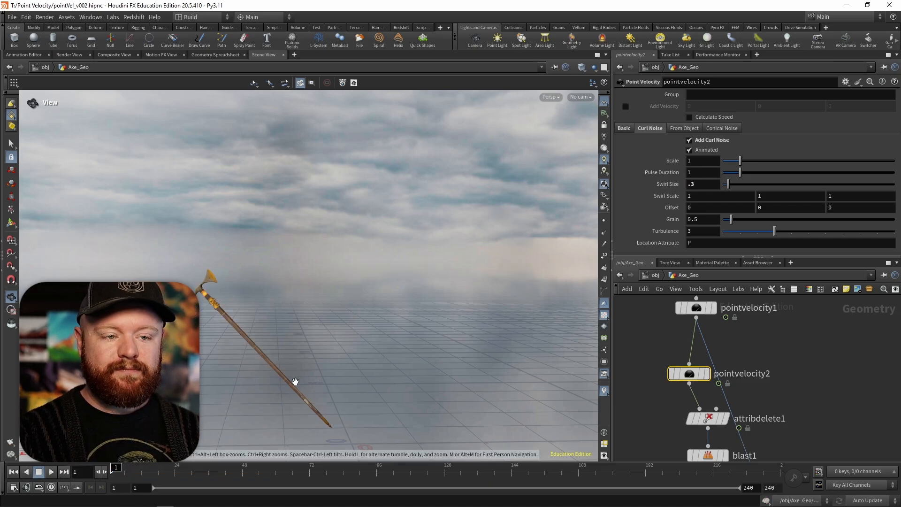
click(707, 373)
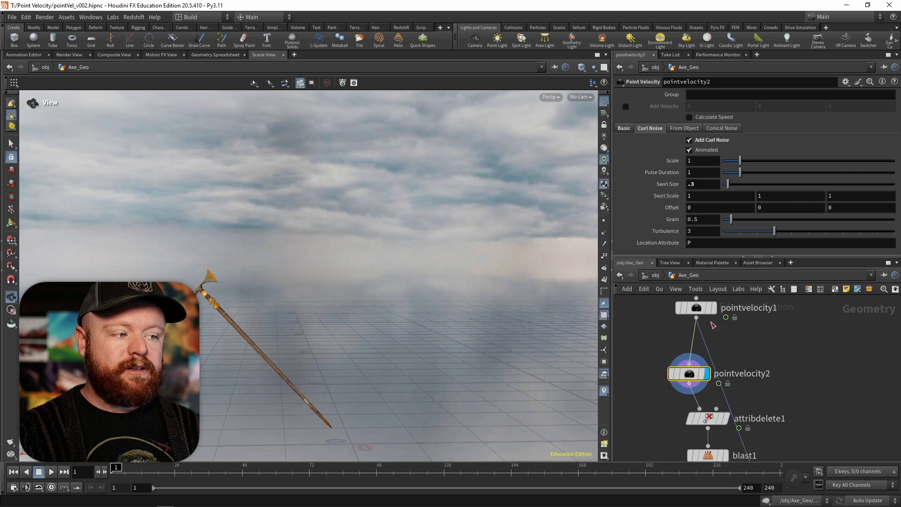
click(686, 308)
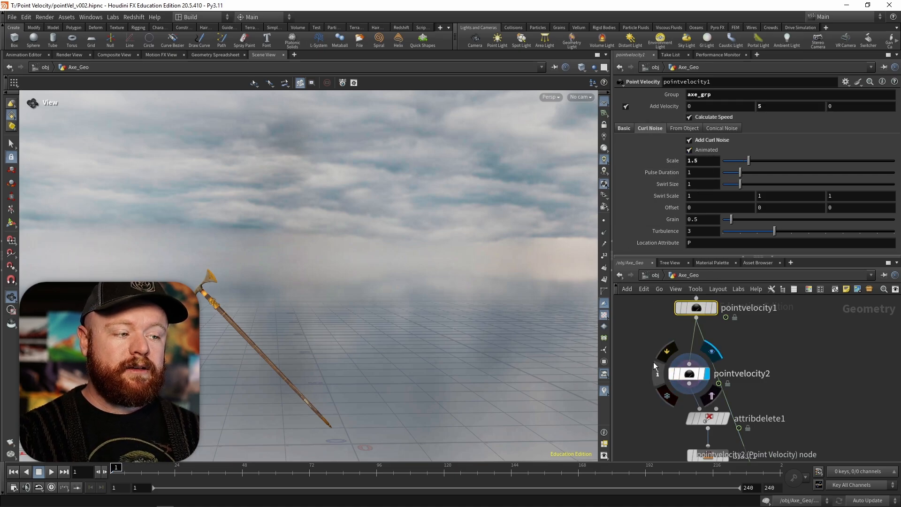
click(699, 381)
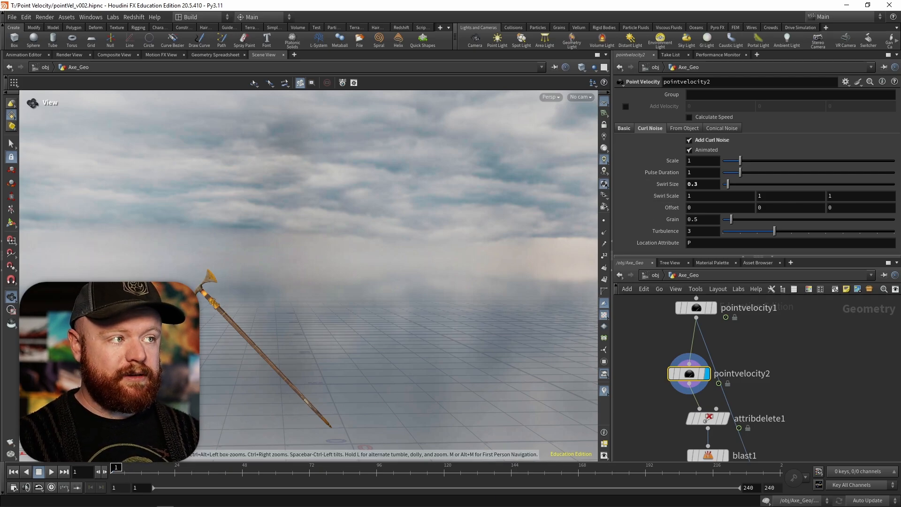
drag(116, 469, 136, 473)
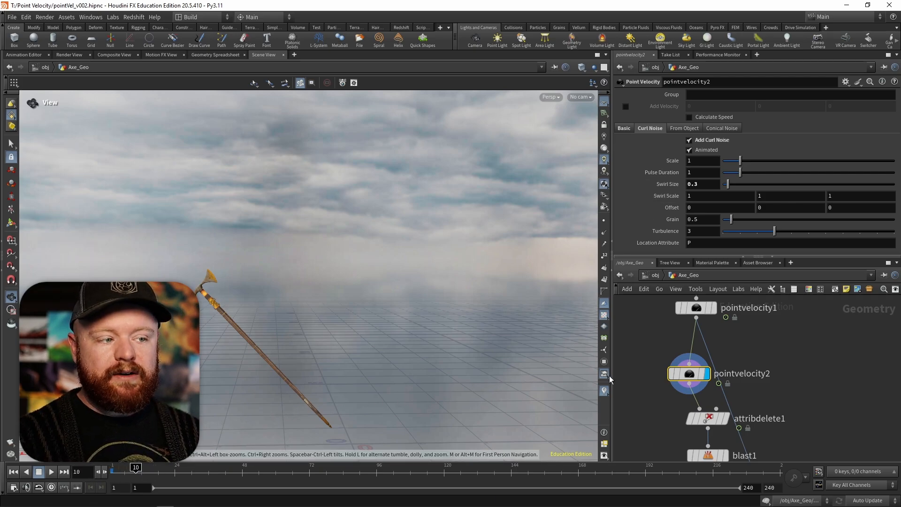
- Display popnet and scrub its particles from the start of the timeline to frame 34
middle_drag(790, 420, 765, 311)
mouse_move(707, 376)
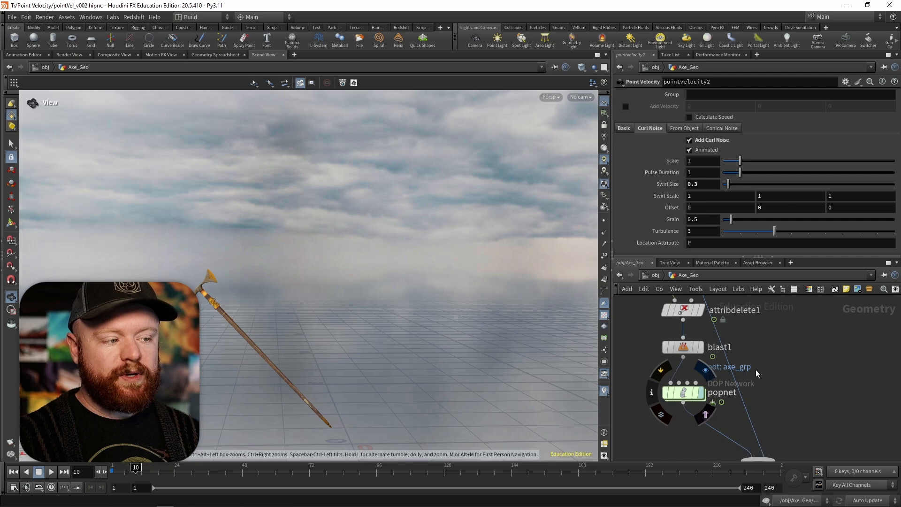
click(683, 393)
click(116, 471)
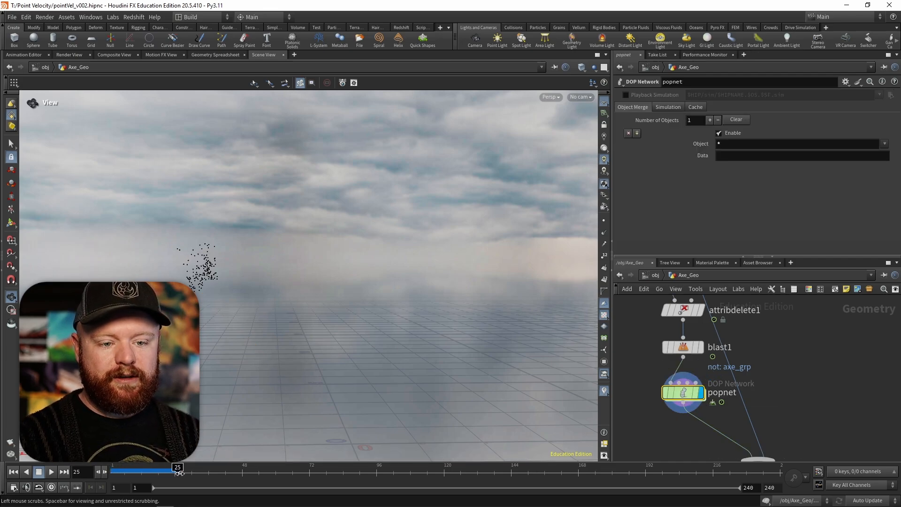
drag(180, 472, 204, 472)
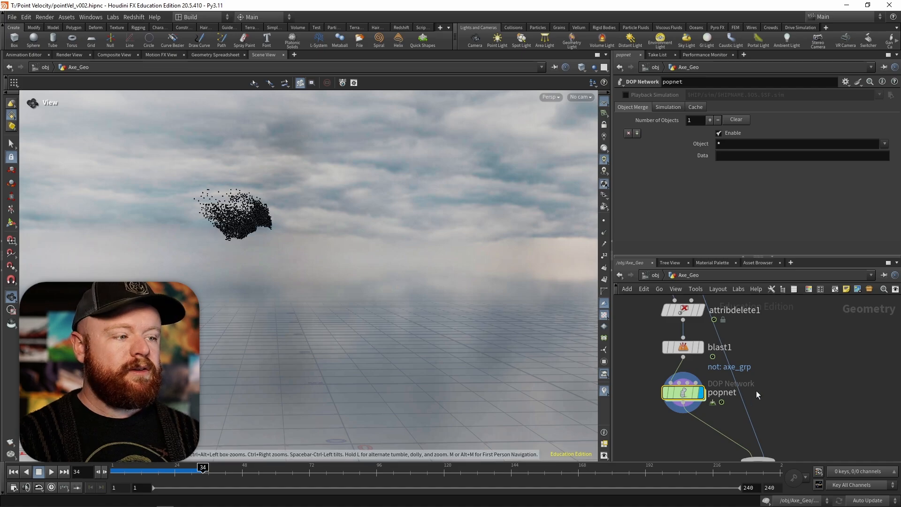
- Display merge1 to view the axe with its particles and scrub the simulation to frame 43
middle_drag(756, 391, 747, 328)
mouse_move(755, 411)
click(771, 385)
click(749, 405)
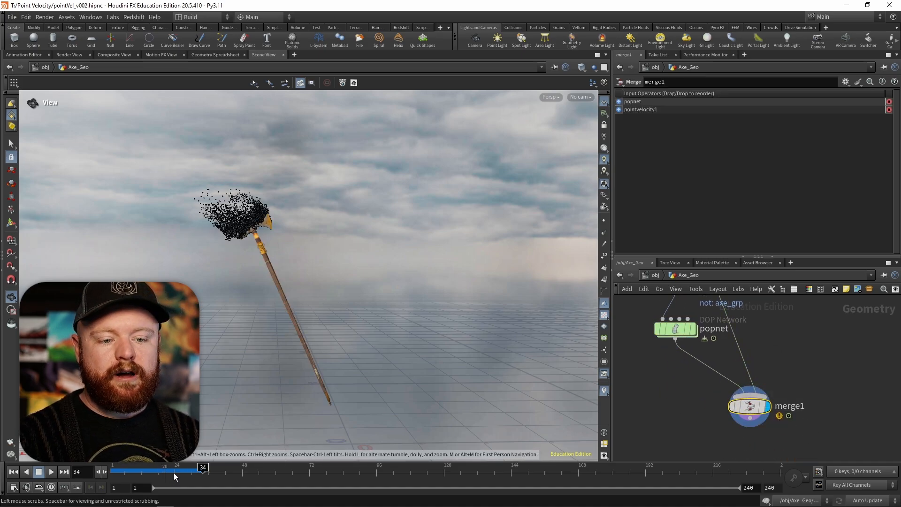
drag(203, 473, 230, 467)
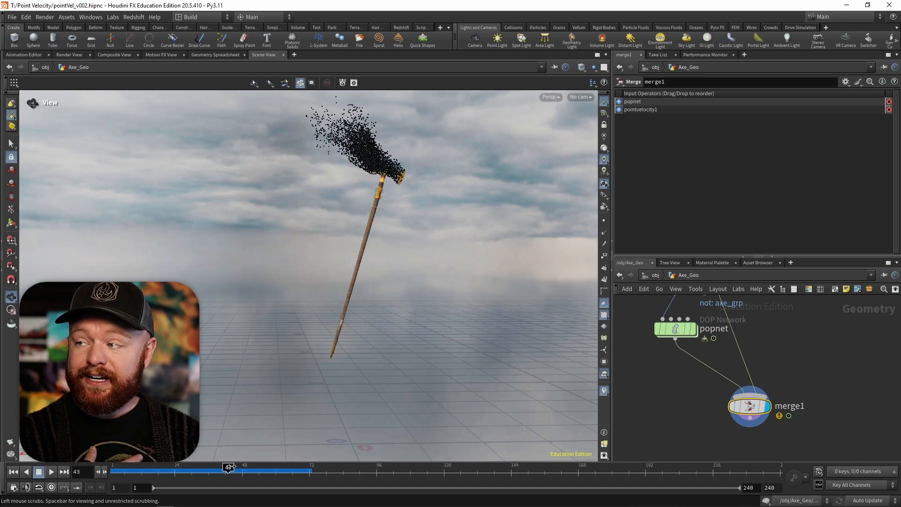
- Enable Conical Noise on pointvelocity2 and rescrub the particle simulation from frame 1 to about frame 53
middle_drag(742, 322, 769, 417)
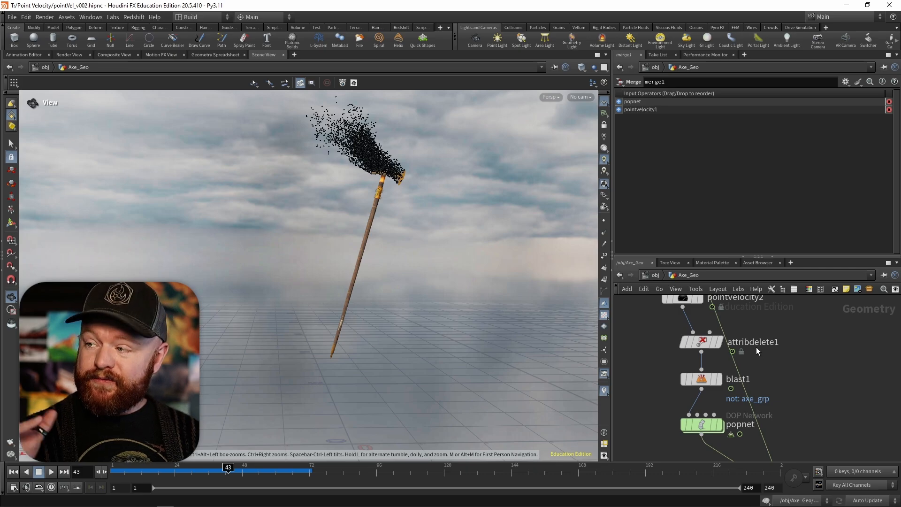
scroll(798, 356, up, 5)
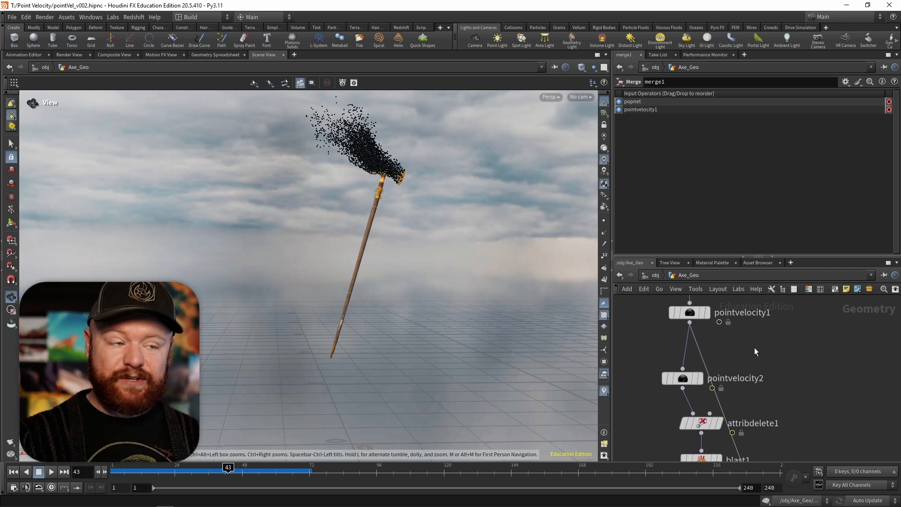
click(702, 377)
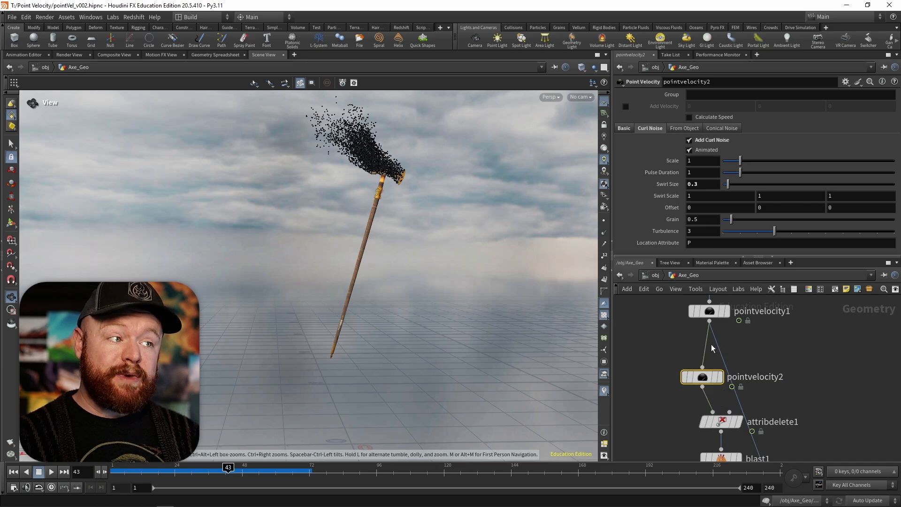
click(734, 128)
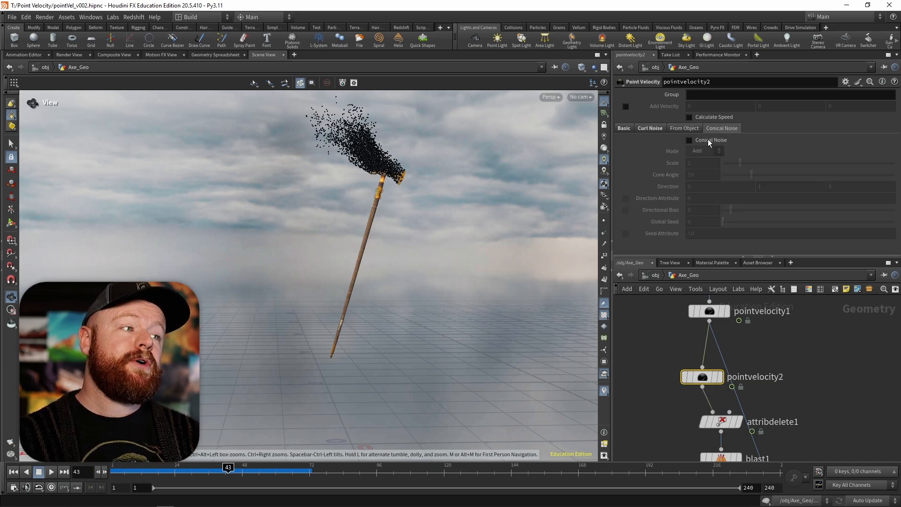
click(689, 140)
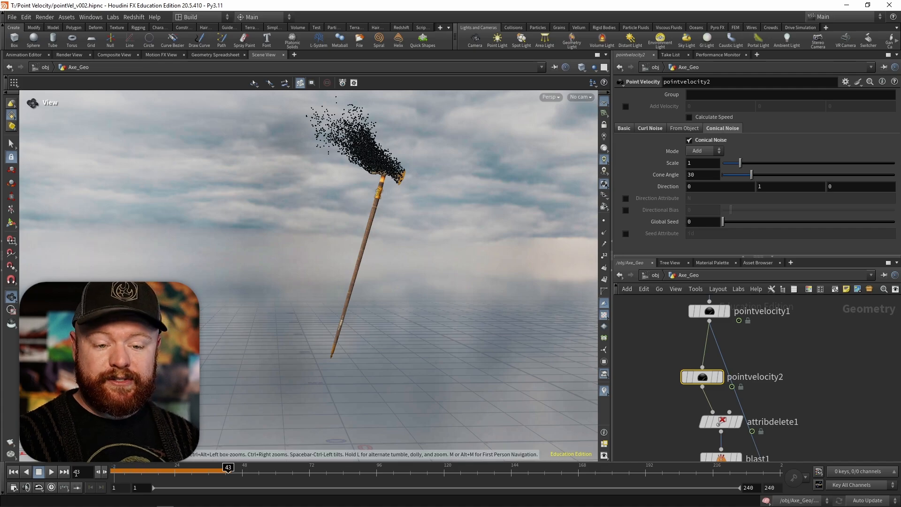
click(12, 472)
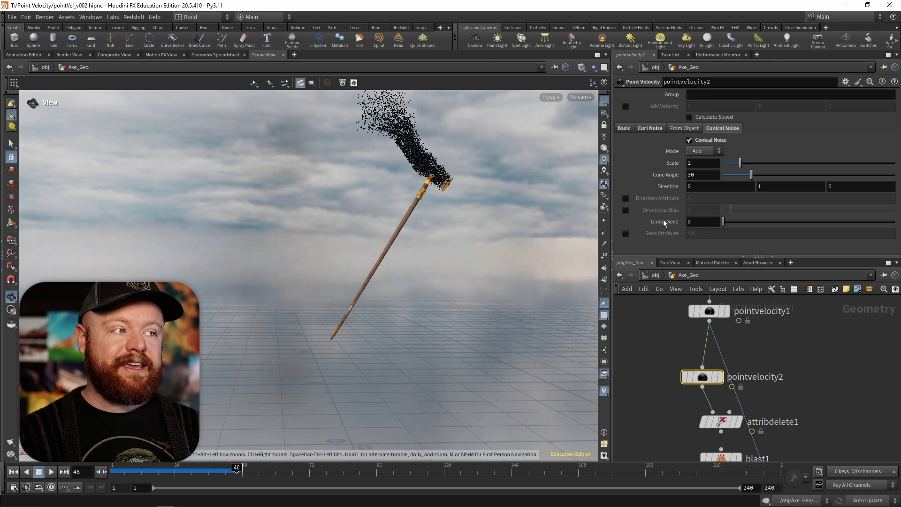
drag(237, 471, 261, 473)
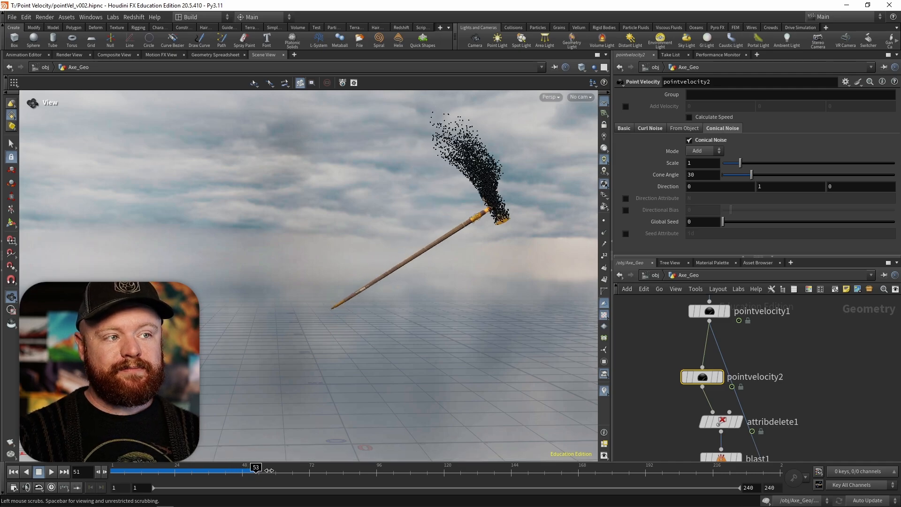
- Set the Conical Noise scale on pointvelocity2 to 5 and rescrub the particle simulation from frame 1 to frame 56
click(693, 161)
text(5)
key(Return)
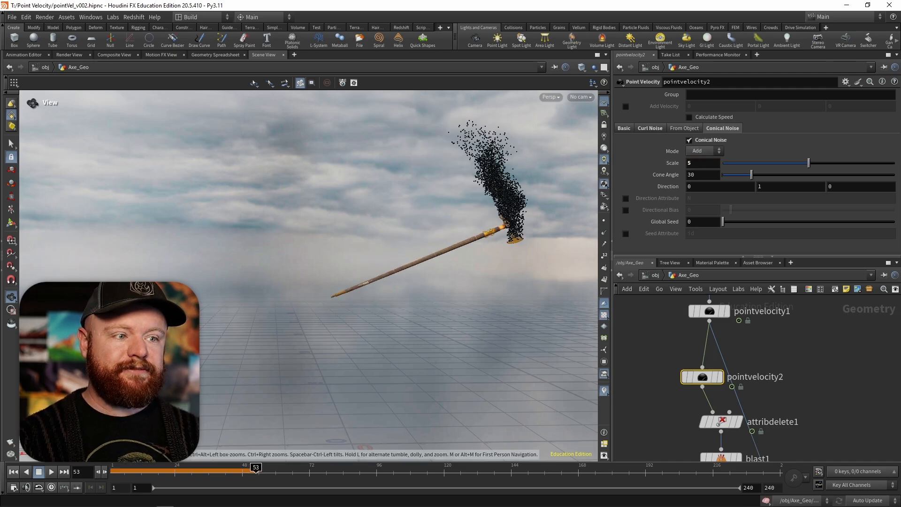
drag(130, 473, 87, 480)
drag(145, 475, 264, 467)
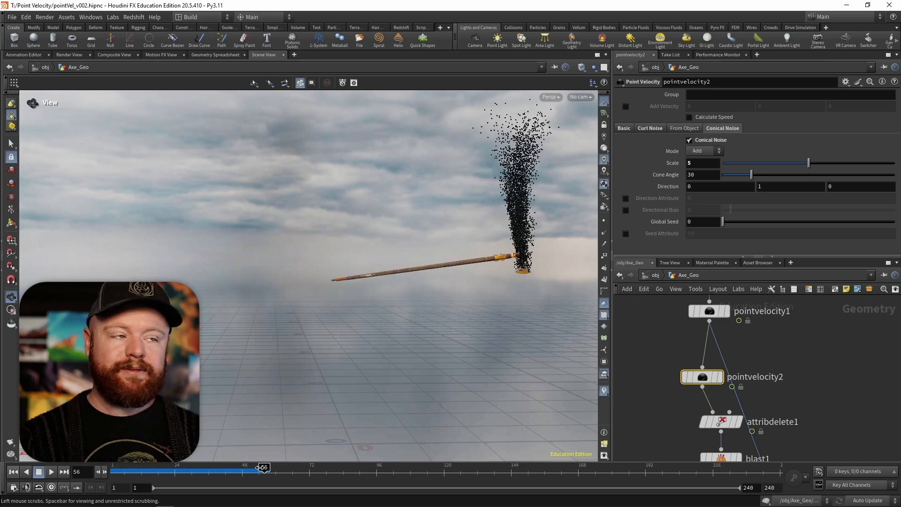
- Set the Conical Noise scale on pointvelocity2 to 0 and look through its Curl Noise and From Object settings
double_click(714, 163)
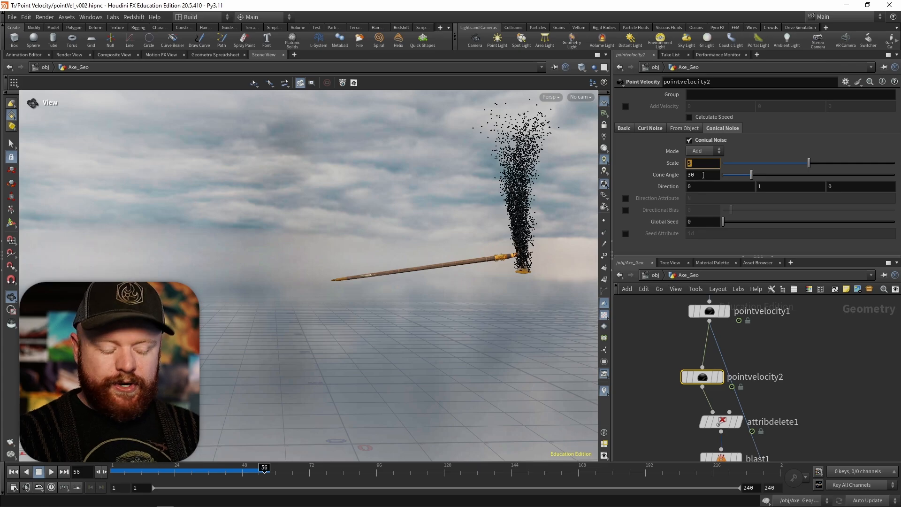
text(0)
key(Return)
click(649, 128)
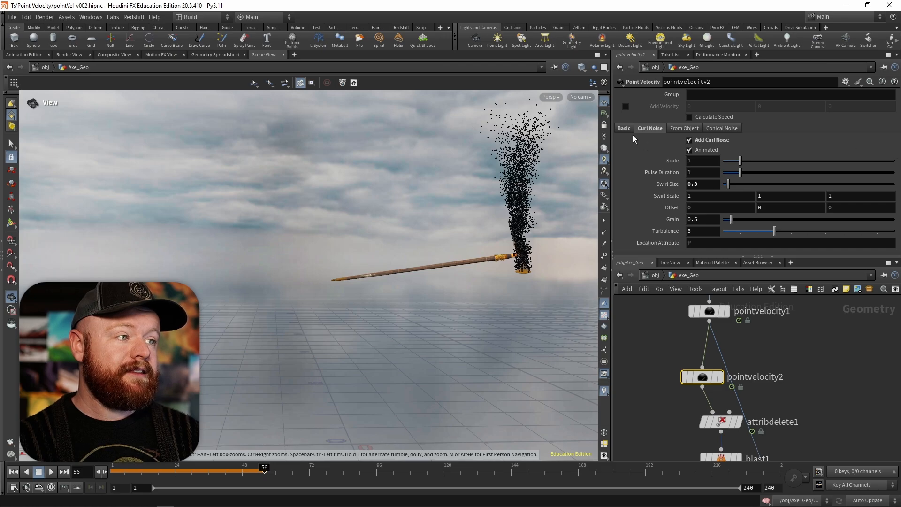
click(682, 128)
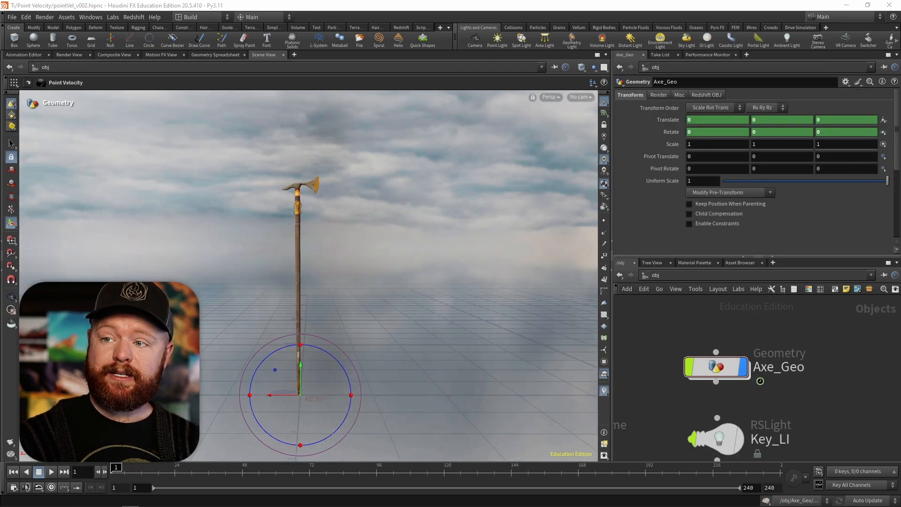
- Scrub the object-level animation of Axe_Geo at the start of the timeline and go inside its geometry network
mouse_move(712, 328)
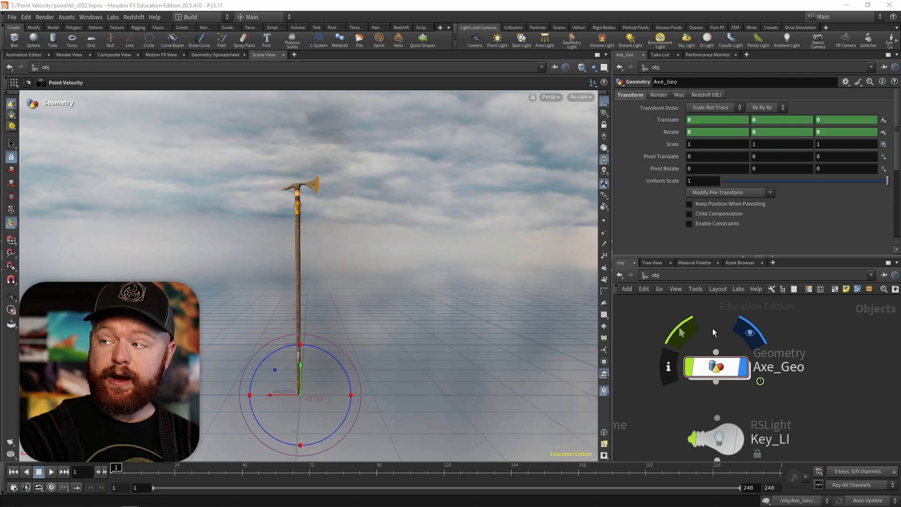
mouse_move(116, 467)
mouse_down()
mouse_move(242, 468)
mouse_move(112, 467)
mouse_up()
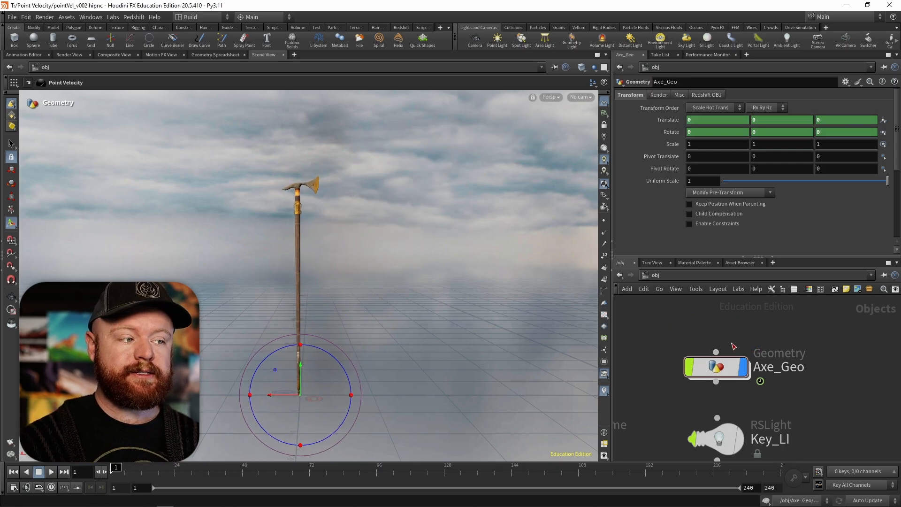
click(711, 381)
double_click(709, 375)
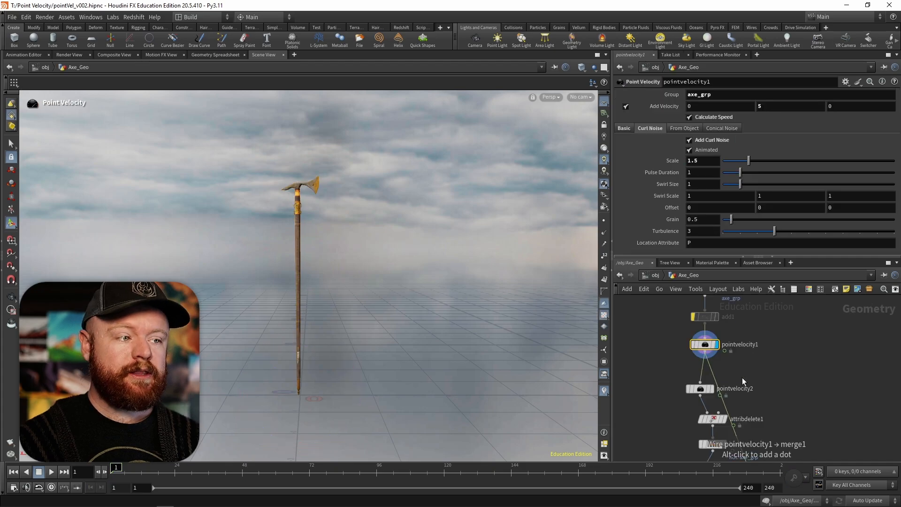
- Enable Add Object Motion on pointvelocity1 and choose /obj/Axe_Geo as its object path
click(686, 127)
click(729, 140)
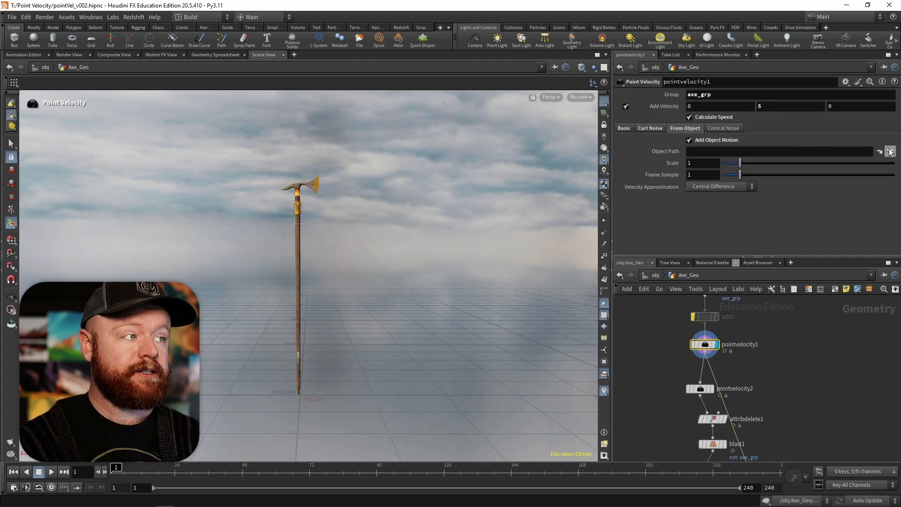
click(879, 151)
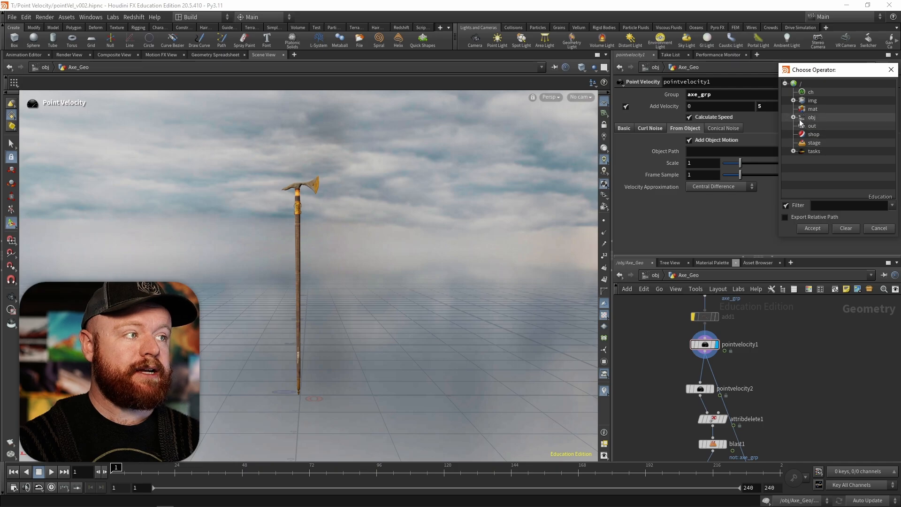
click(793, 118)
click(826, 125)
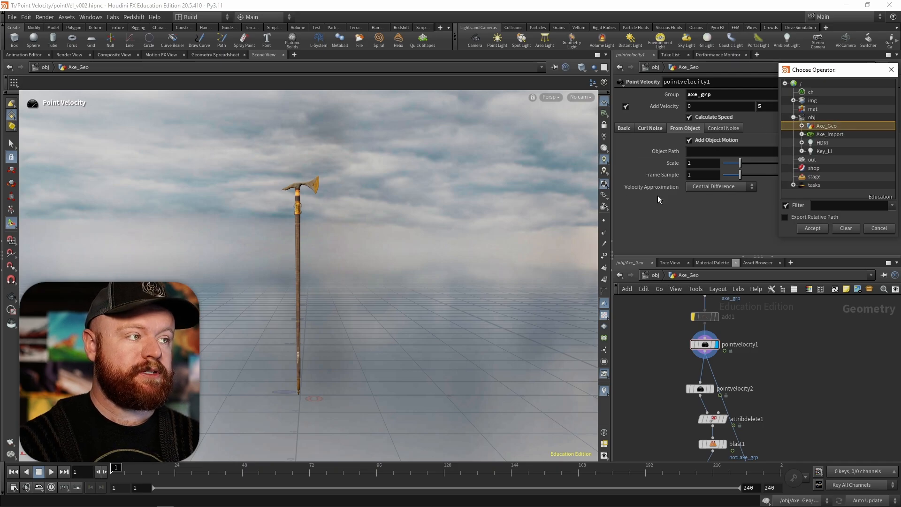
click(799, 229)
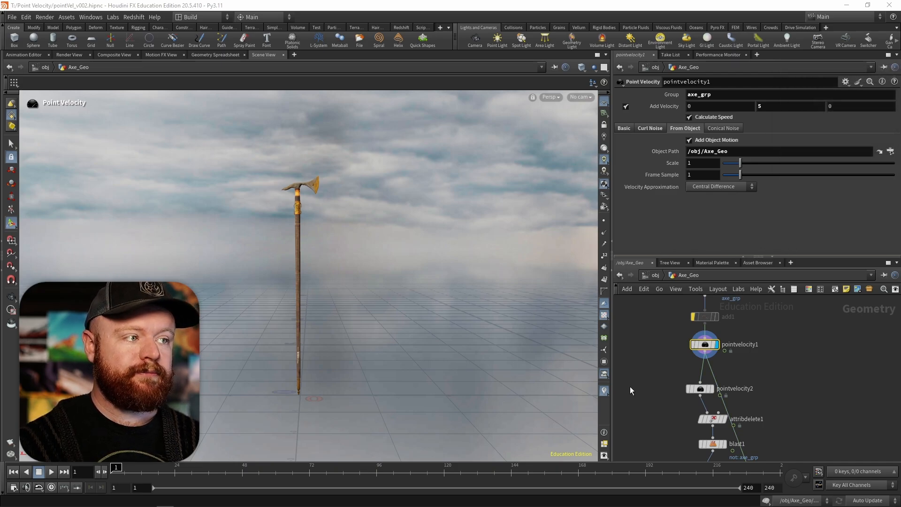
- Show the point velocity trails in the viewport and set pointvelocity1's Initialization to Keep Incoming
click(604, 244)
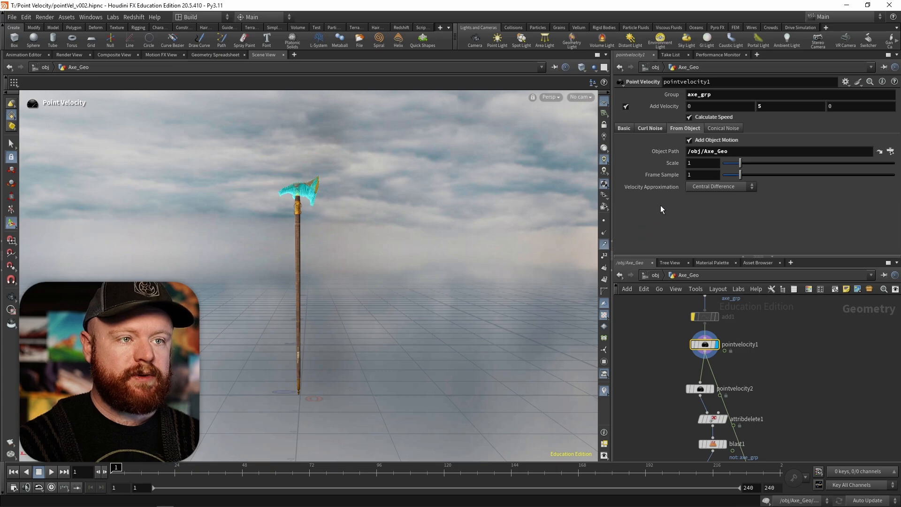
click(624, 129)
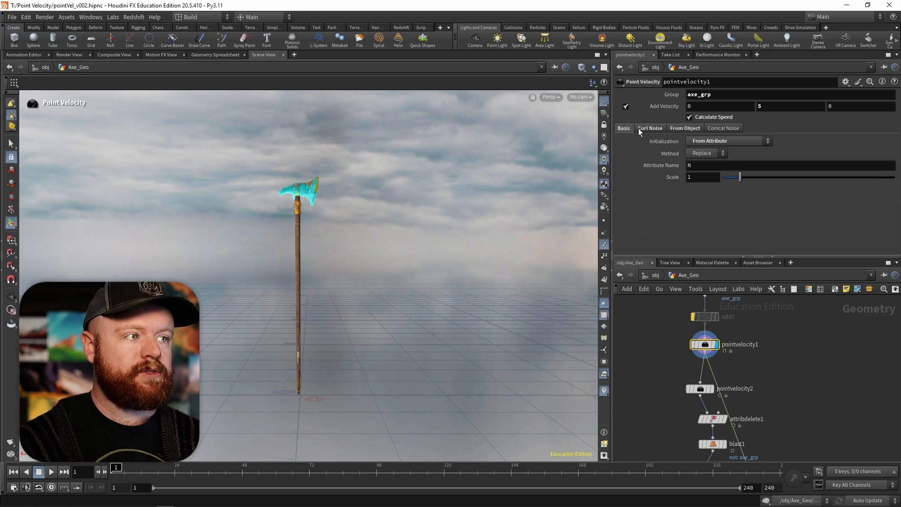
click(717, 141)
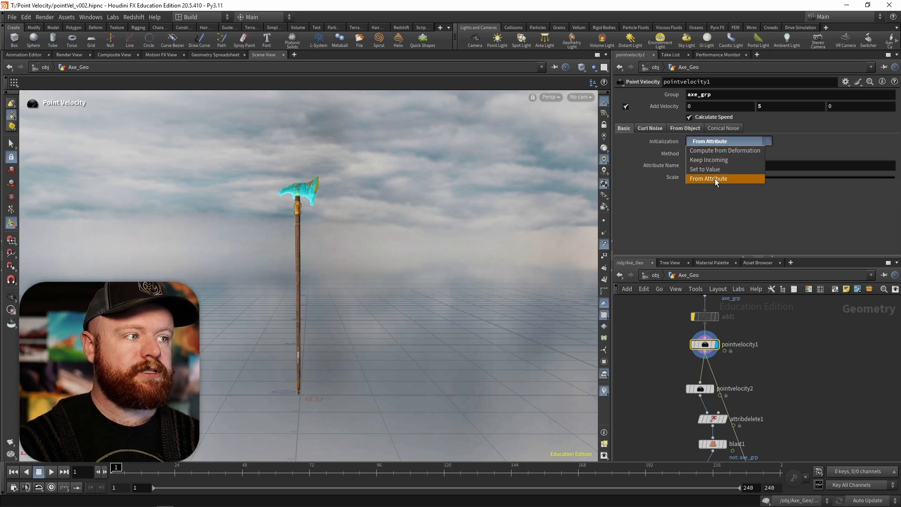
click(743, 159)
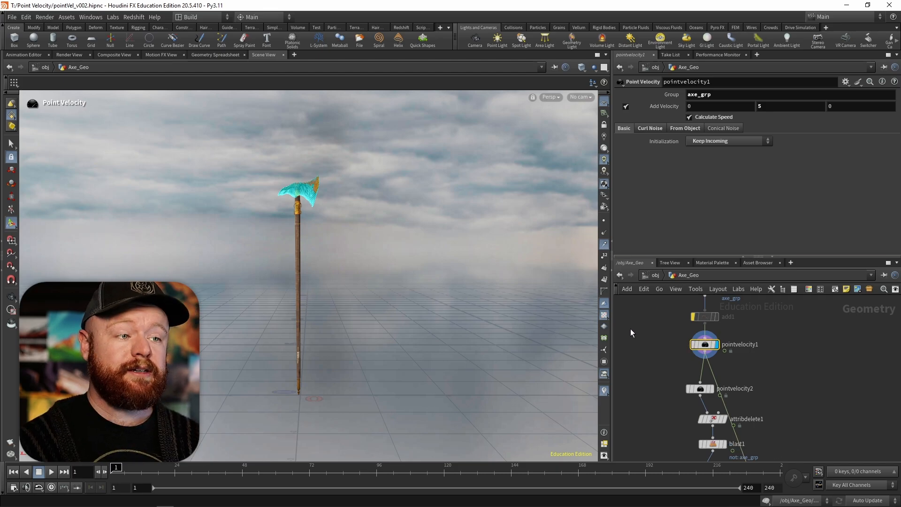
- Review pointvelocity1's From Object settings and scrub the first frames to frame 5 to examine the axe head's velocity trails
click(688, 129)
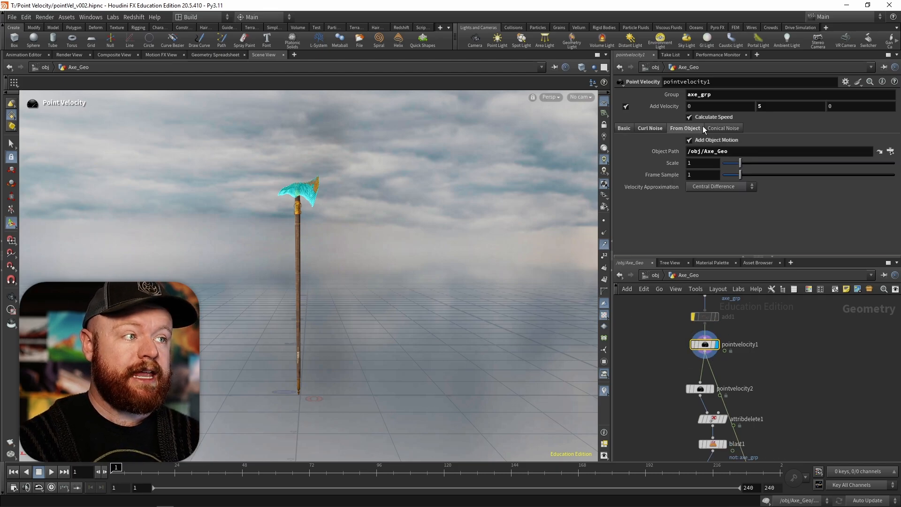
click(130, 471)
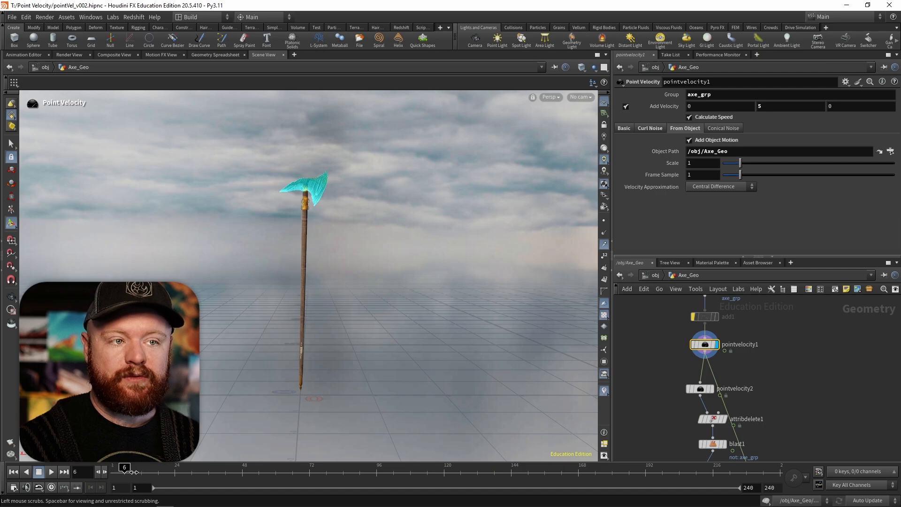
mouse_move(134, 471)
mouse_down()
mouse_move(281, 465)
mouse_move(121, 467)
mouse_up()
- Turn off Add Curl Noise and Add Velocity on pointvelocity1, and scrub the timeline to frame 18
click(651, 128)
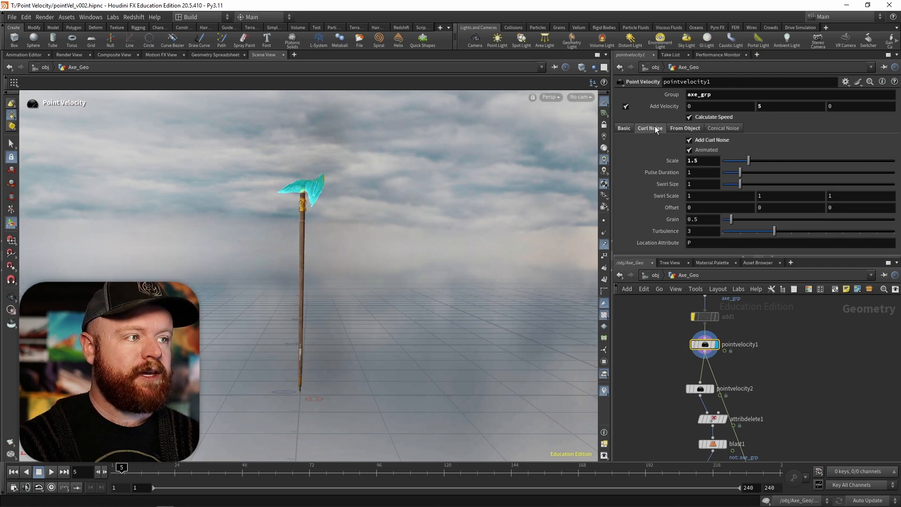
click(625, 106)
drag(122, 469, 158, 468)
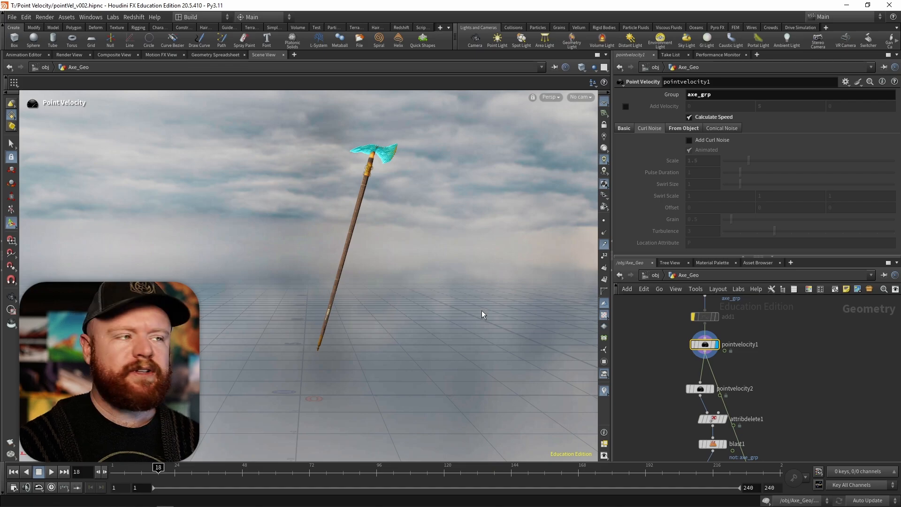
- Raise the object motion scale on pointvelocity1 to 6.22 and scrub the axe animation to frame 45
click(688, 127)
drag(740, 163, 829, 163)
drag(146, 470, 234, 468)
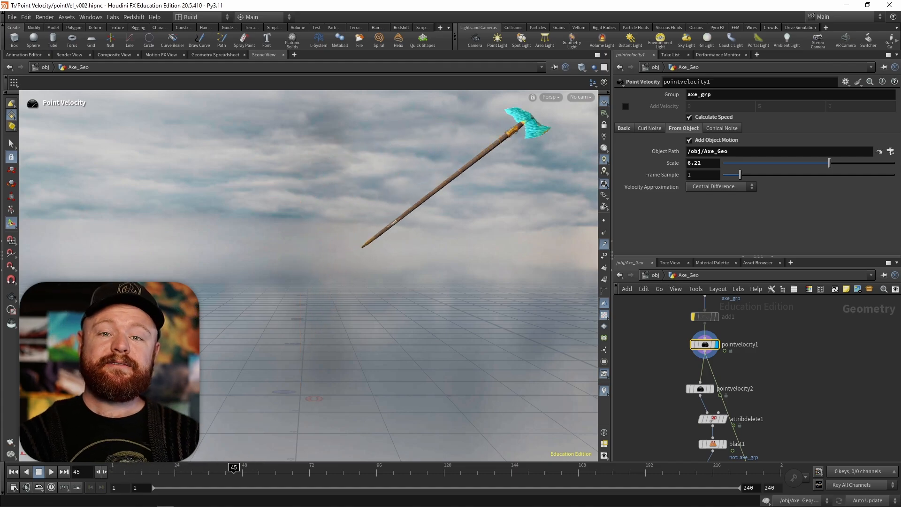